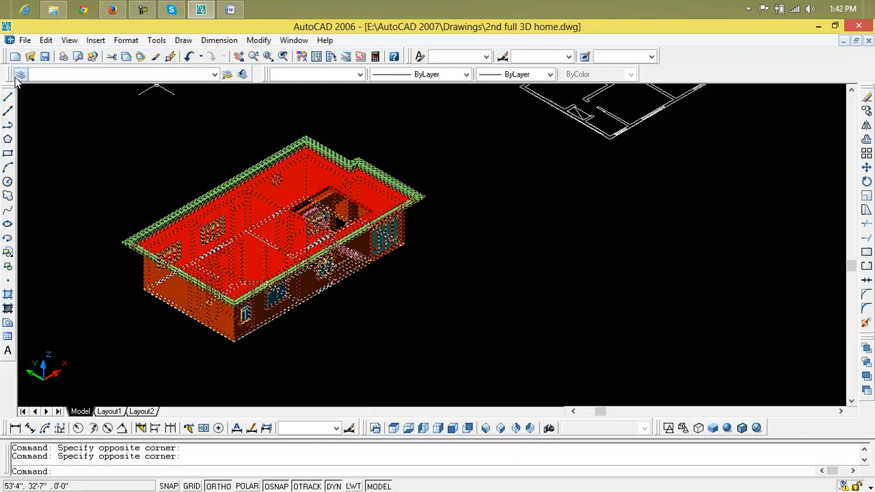
pyautogui.click(447, 194)
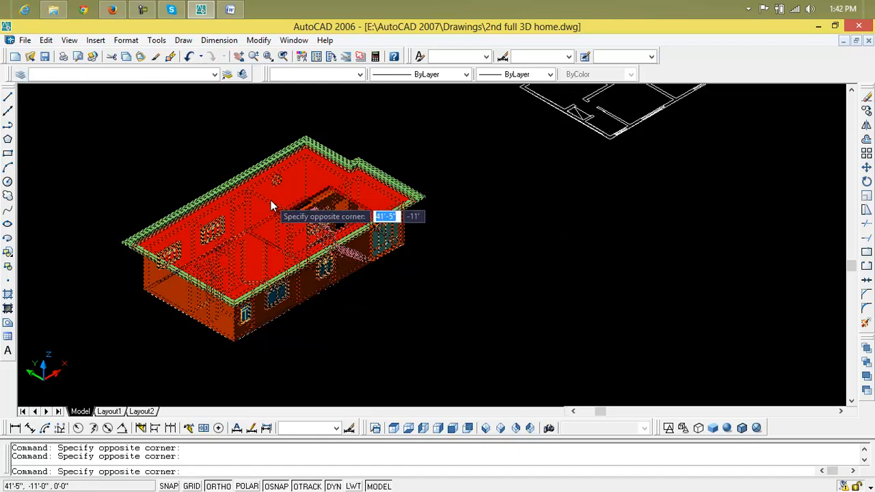
pyautogui.click(276, 205)
pyautogui.hotkey('ctrl', '1')
pyautogui.click(8, 53)
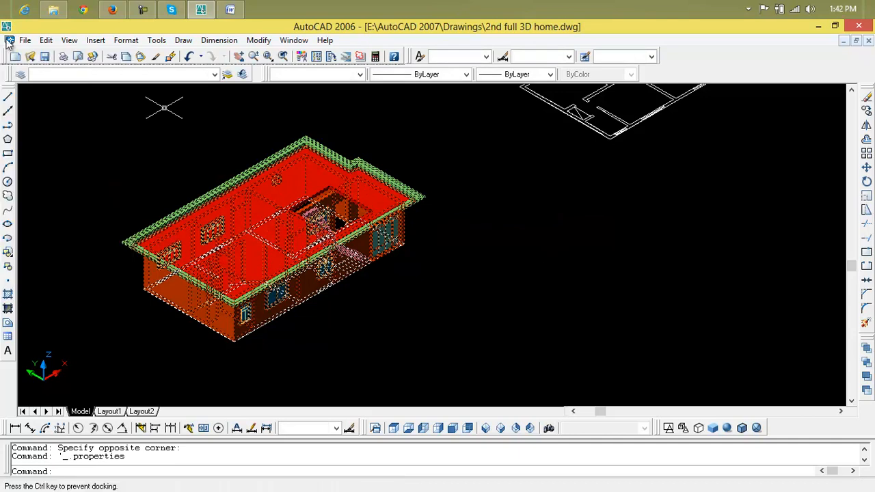
pyautogui.click(21, 74)
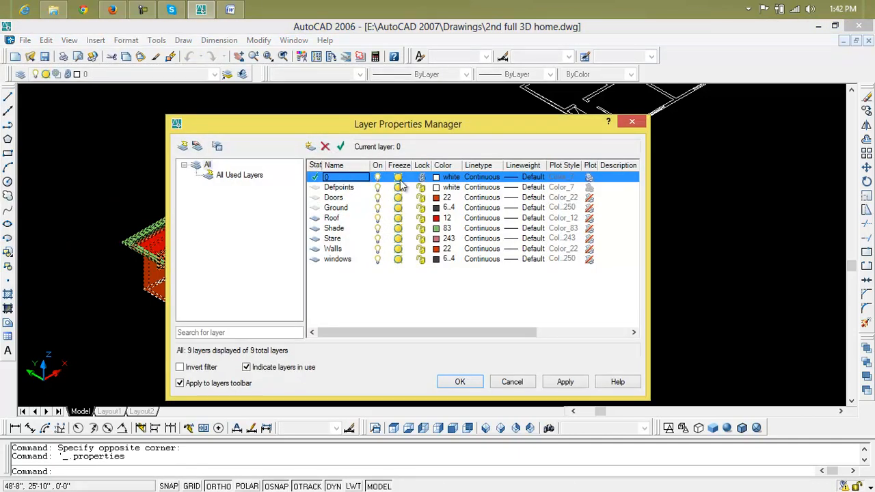
pyautogui.click(632, 122)
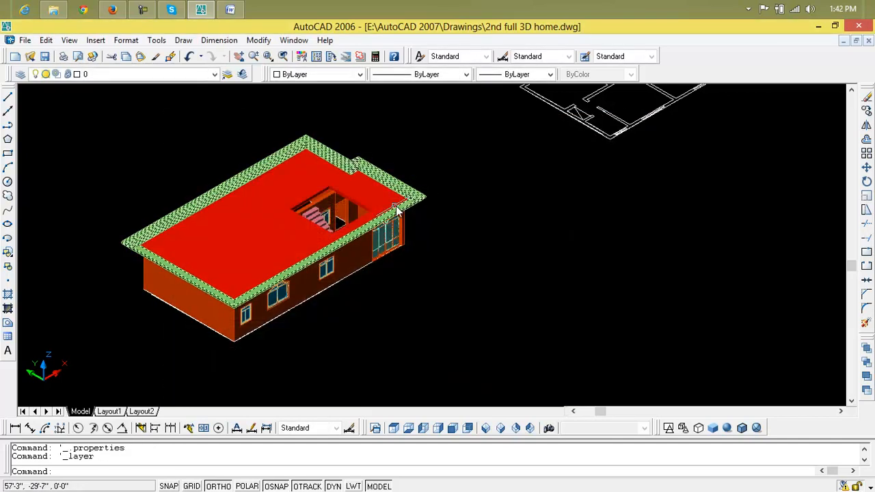
# Step: Select all parts of the 3D house model with repeated crossing windows
pyautogui.click(435, 145)
pyautogui.click(122, 324)
pyautogui.scroll(-2, 194, 322)
pyautogui.moveTo(193, 322); pyautogui.dragTo(193, 292, button='middle')
pyautogui.click(251, 312)
pyautogui.click(152, 227)
pyautogui.click(342, 249)
pyautogui.click(128, 215)
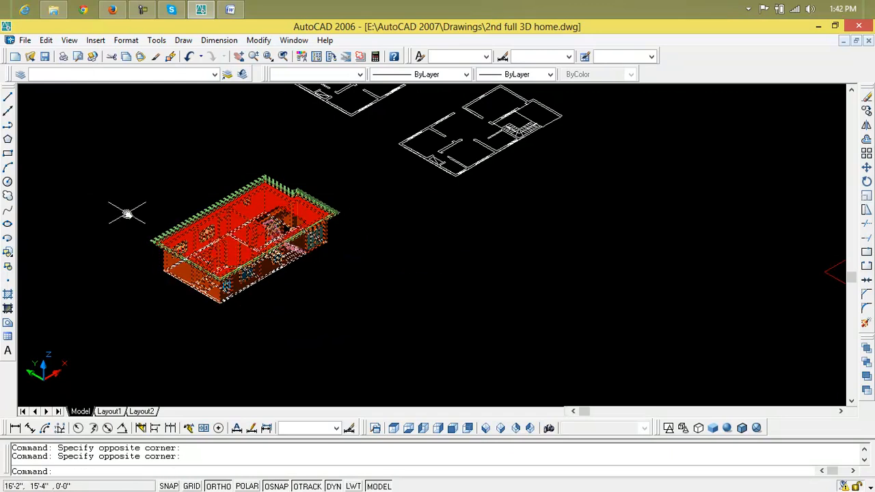
pyautogui.click(334, 176)
pyautogui.click(200, 246)
pyautogui.scroll(5, 297, 189)
pyautogui.click(354, 191)
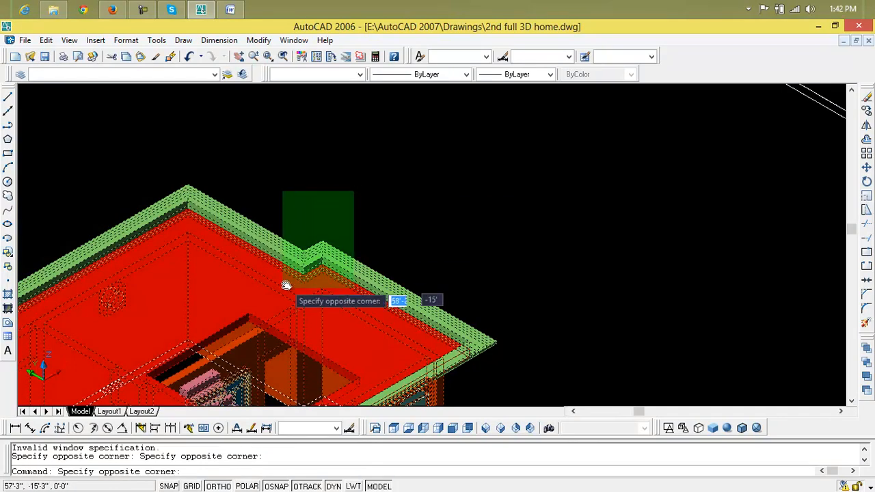
pyautogui.click(265, 317)
pyautogui.scroll(-6, 264, 318)
pyautogui.moveTo(264, 319); pyautogui.dragTo(267, 248, button='middle')
pyautogui.click(277, 212)
pyautogui.click(216, 265)
pyautogui.click(353, 304)
pyautogui.click(151, 253)
pyautogui.click(250, 369)
pyautogui.click(156, 274)
pyautogui.click(388, 315)
pyautogui.click(167, 235)
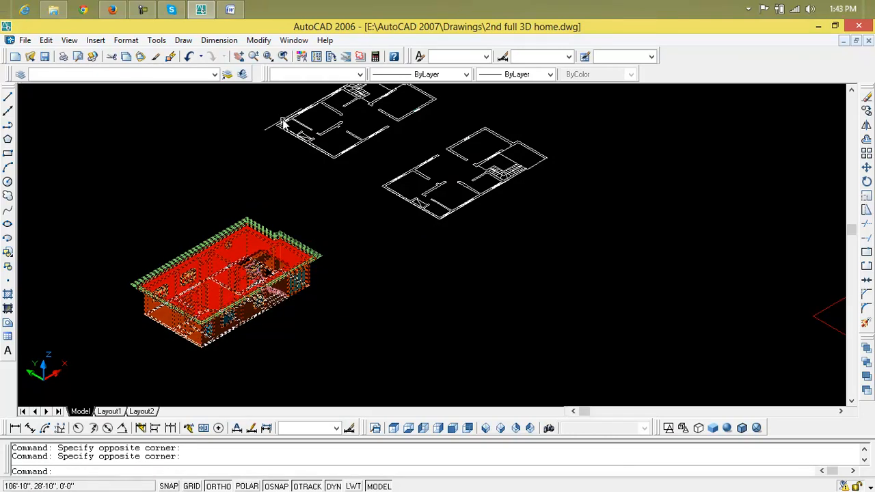
# Step: Create a new layer named Ground Floor in the Layer Properties Manager
pyautogui.click(21, 75)
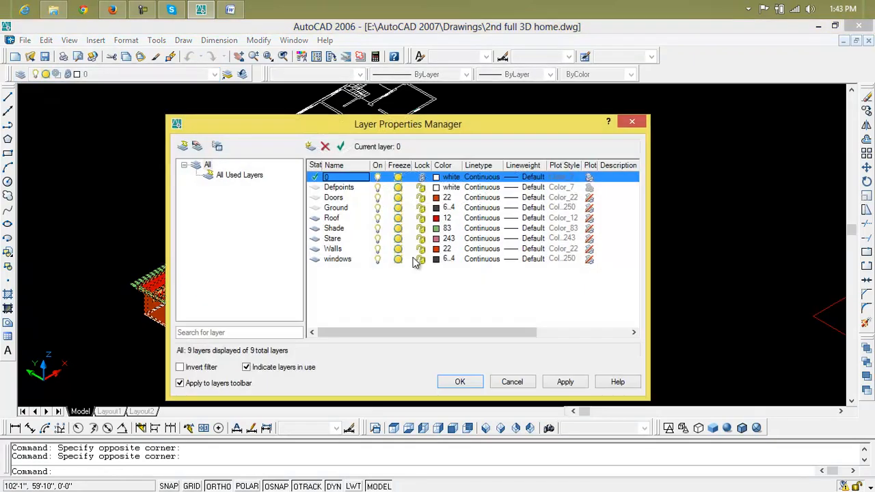
pyautogui.click(311, 146)
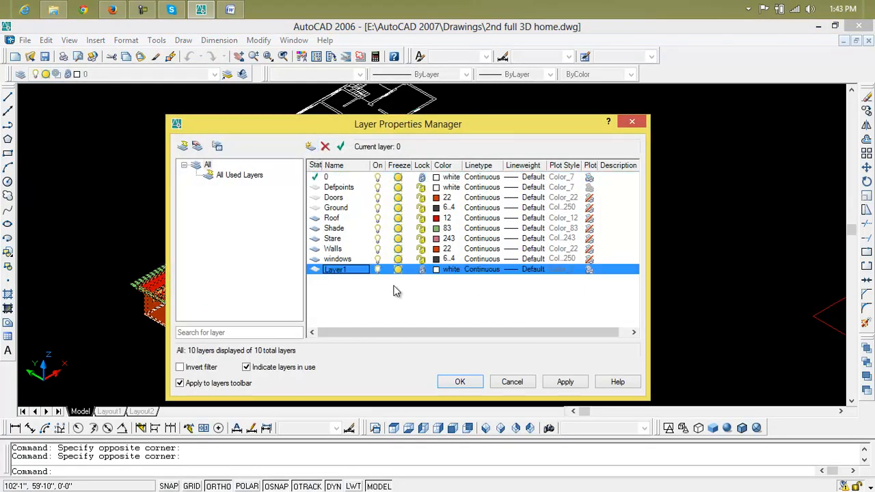
pyautogui.rightClick(356, 270)
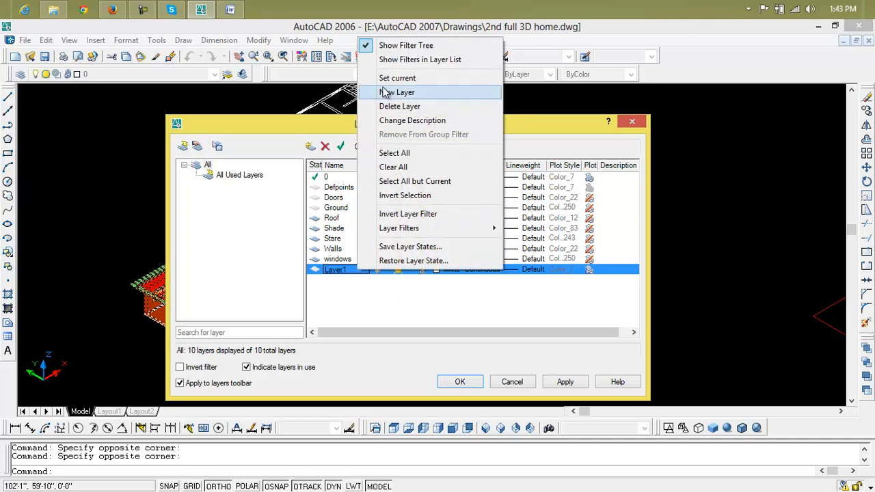
pyautogui.click(355, 273)
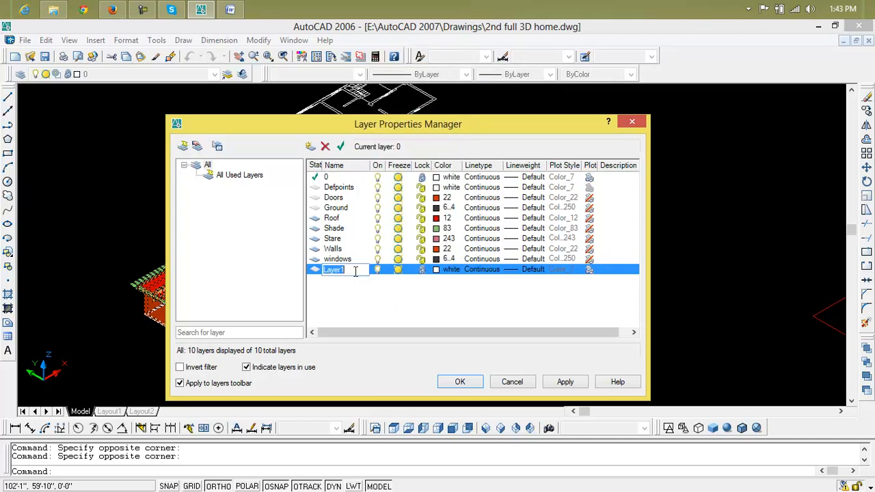
pyautogui.press('BackSpace')
pyautogui.write('G')
pyautogui.press('Return')
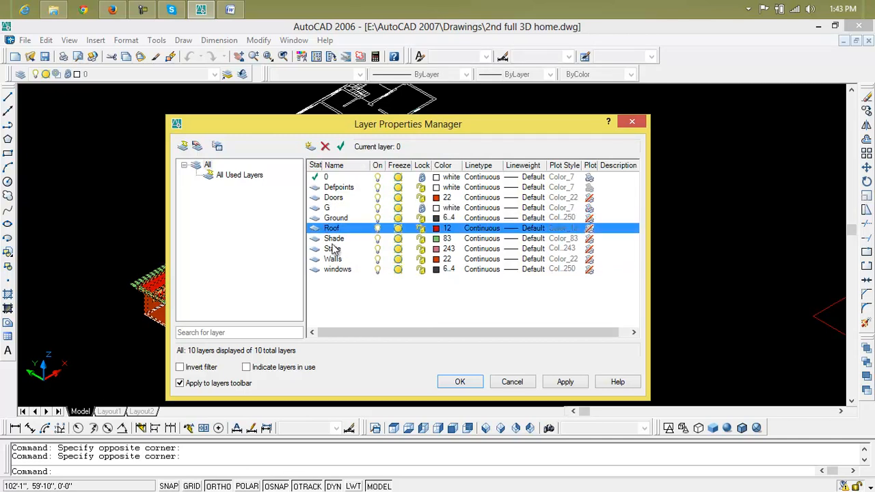
pyautogui.click(336, 209)
pyautogui.click(336, 209)
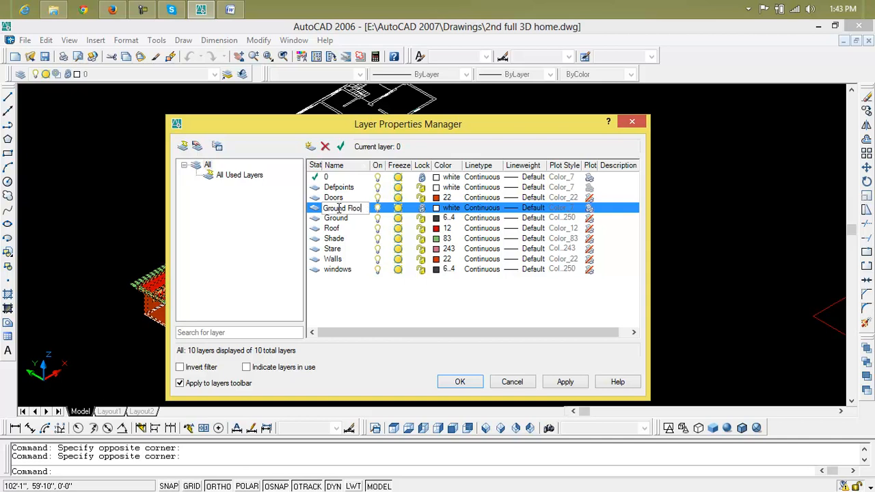
pyautogui.doubleClick(335, 229)
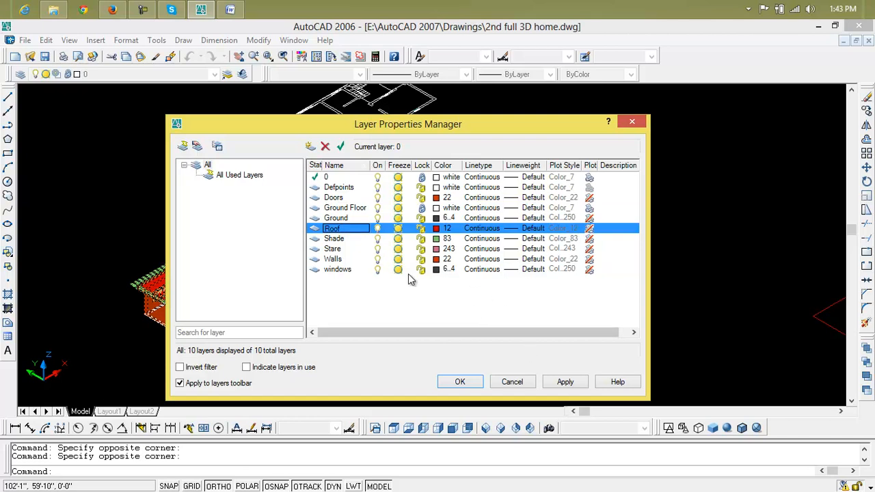
# Step: Turn off the Ground Floor layer and apply the change to the drawing
pyautogui.click(363, 209)
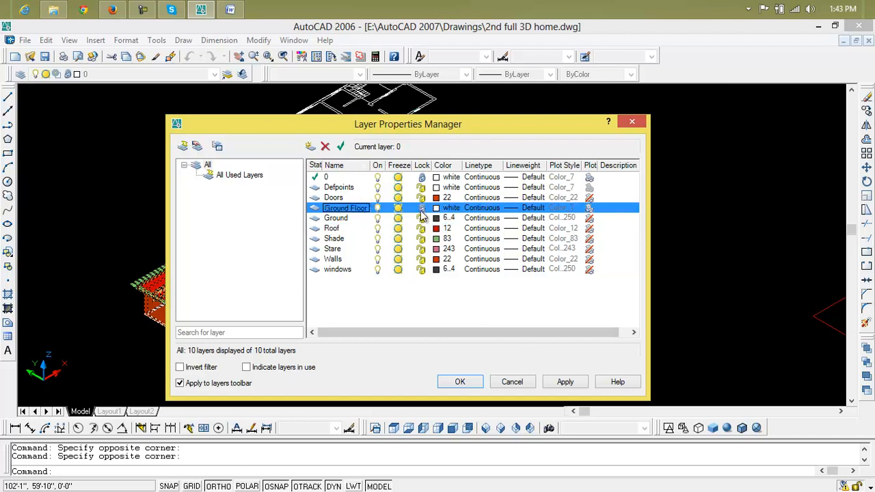
pyautogui.click(377, 209)
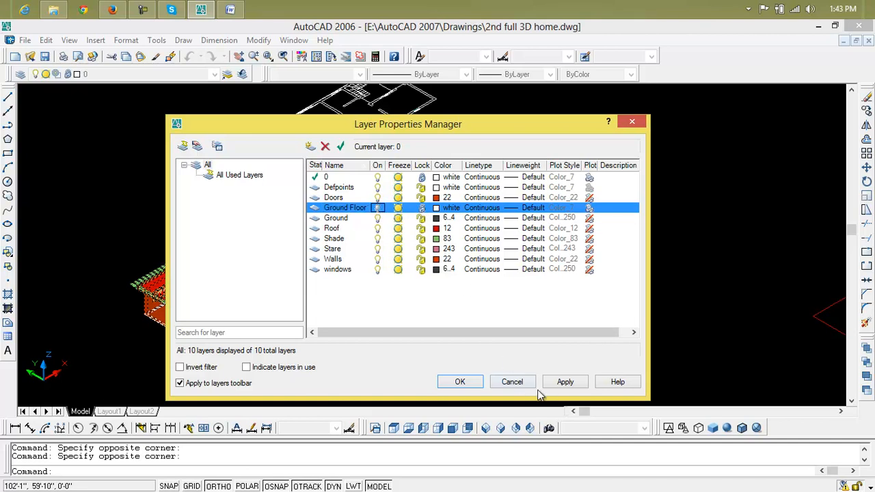
pyautogui.click(565, 383)
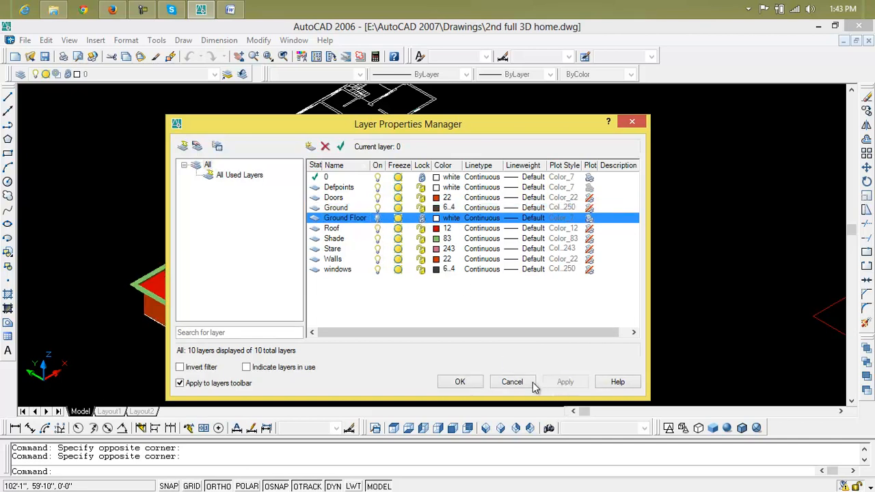
pyautogui.doubleClick(483, 385)
pyautogui.click(317, 315)
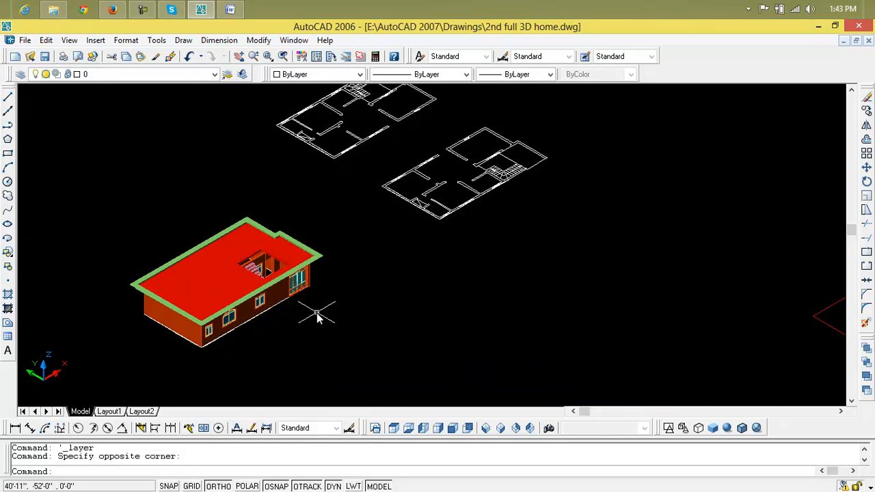
# Step: Turn the Ground Floor layer back on and accept the layer settings
pyautogui.click(20, 74)
pyautogui.click(342, 221)
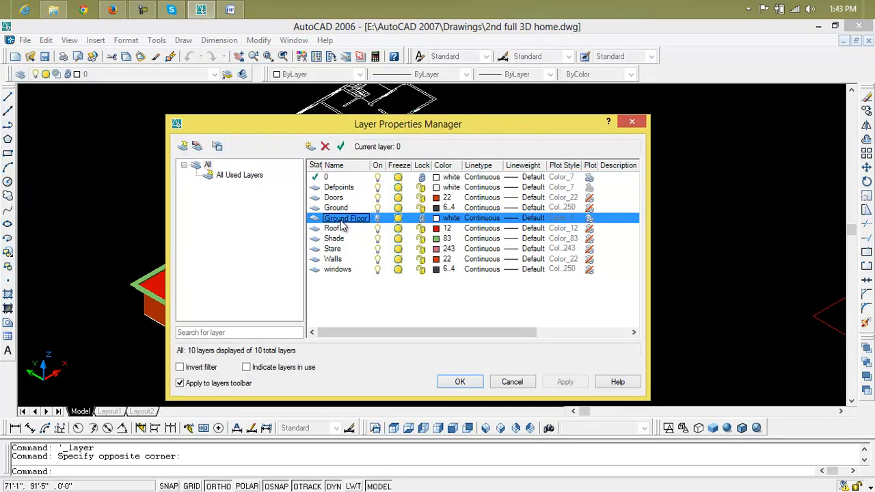
pyautogui.click(376, 219)
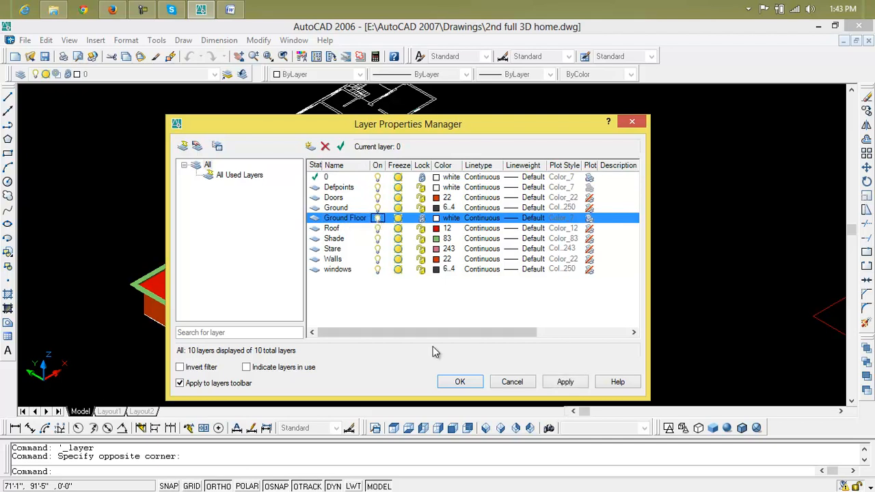
pyautogui.press('Return')
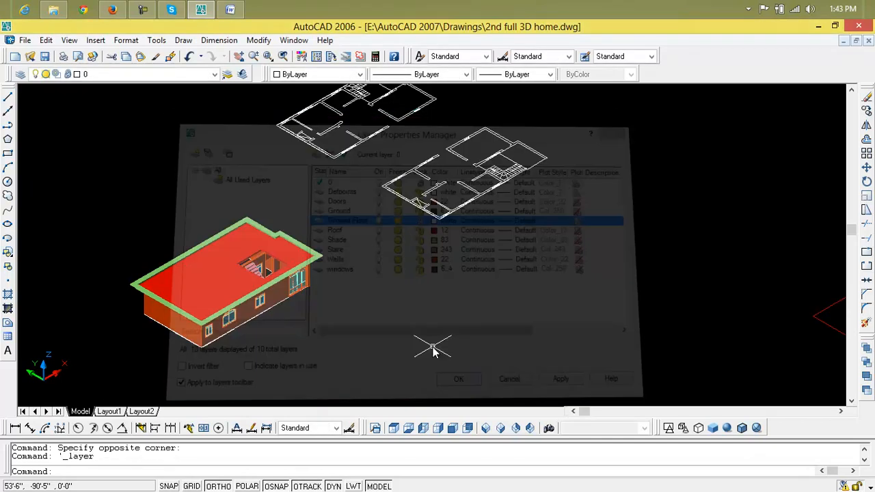
pyautogui.scroll(3, 293, 302)
pyautogui.scroll(-5, 311, 289)
pyautogui.click(319, 274)
pyautogui.click(236, 312)
pyautogui.moveTo(275, 282); pyautogui.dragTo(299, 279)
pyautogui.press('Escape')
pyautogui.press('Escape')
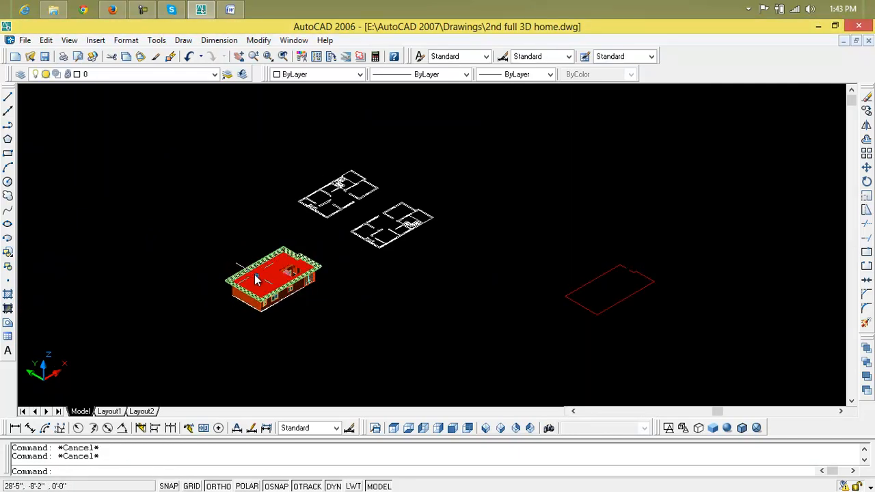
# Step: Unlock layers 0 and Ground Floor, turn off the Ground Floor layer and apply the layer changes
pyautogui.click(20, 74)
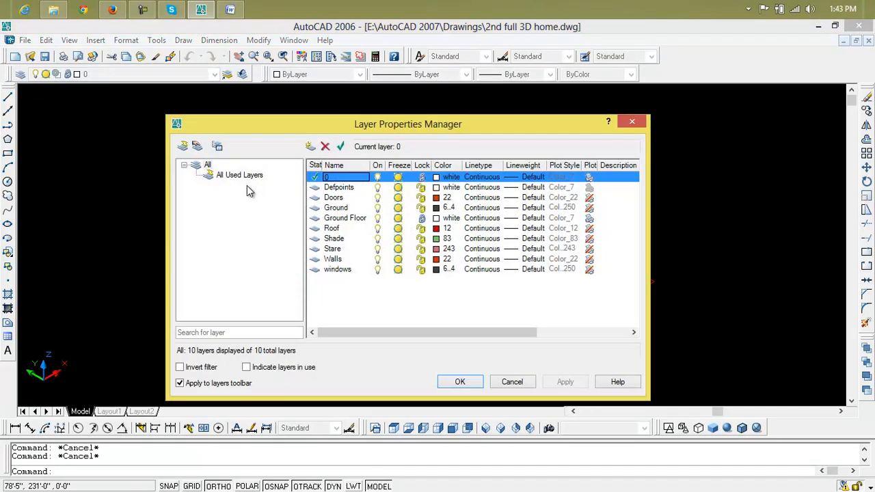
pyautogui.click(421, 178)
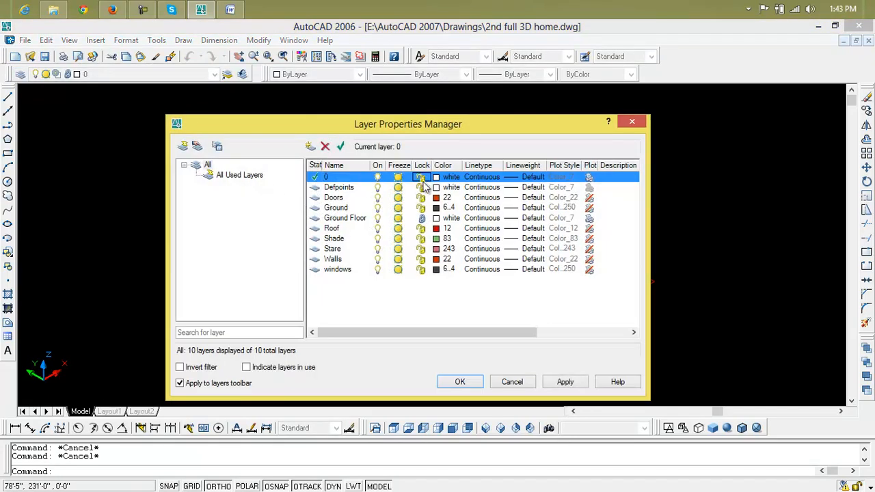
pyautogui.click(422, 219)
pyautogui.click(376, 220)
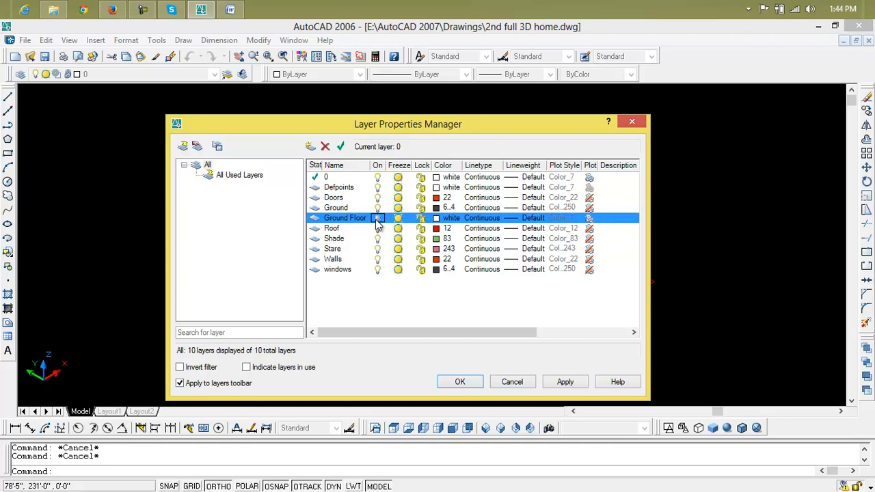
pyautogui.click(565, 381)
pyautogui.click(460, 382)
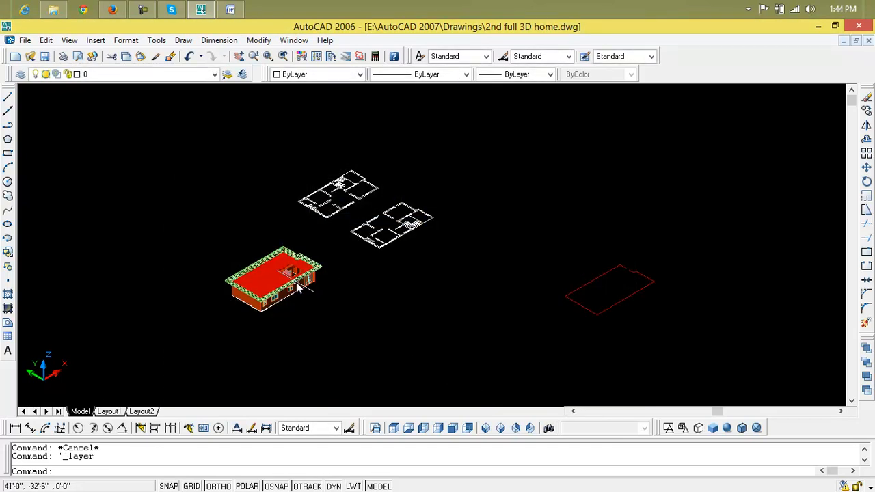
# Step: Lock layer 0 and set the layer visibility to on for Ground Floor and off for Shade
pyautogui.click(20, 74)
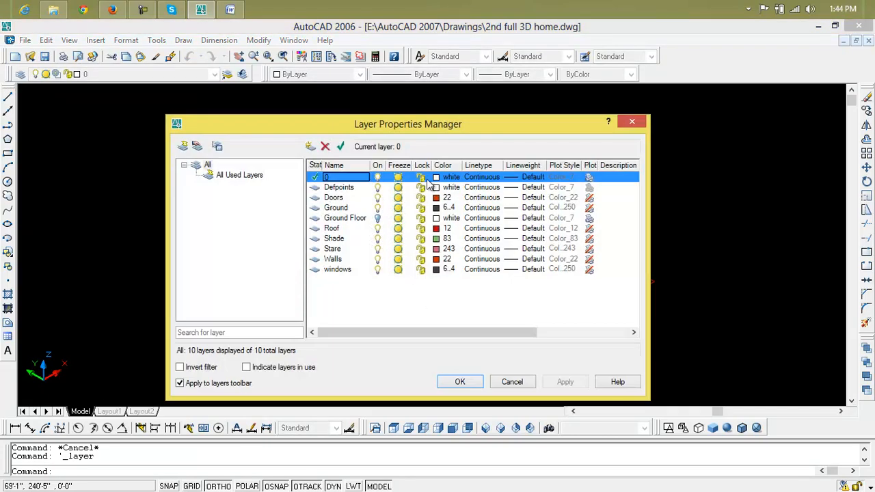
pyautogui.click(421, 178)
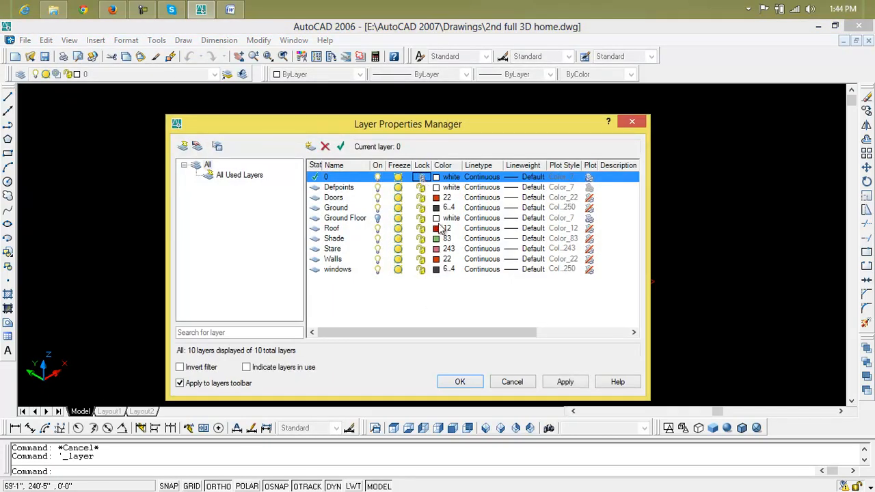
pyautogui.click(378, 218)
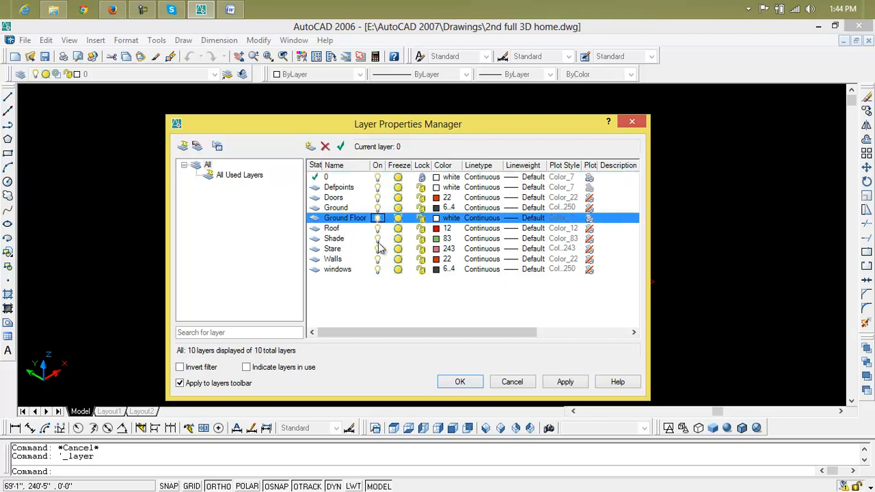
pyautogui.click(379, 239)
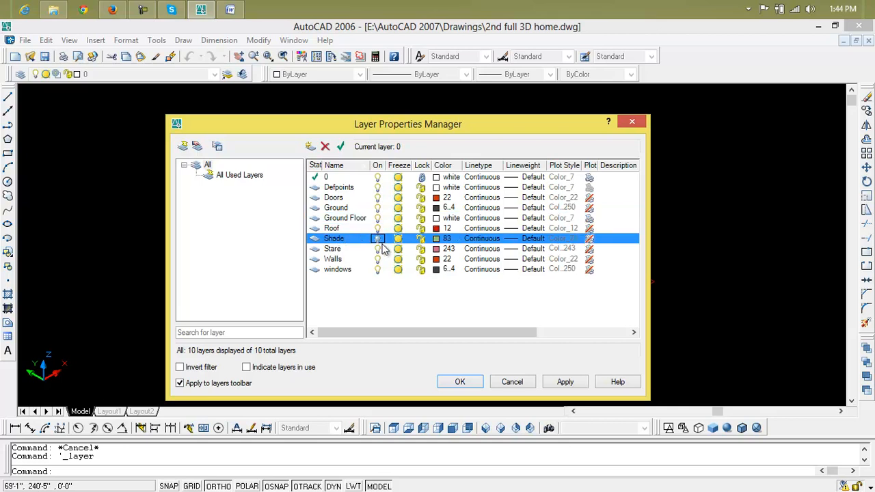
# Step: Set the Ground Floor layer as current and try to delete it
pyautogui.doubleClick(357, 219)
pyautogui.rightClick(356, 218)
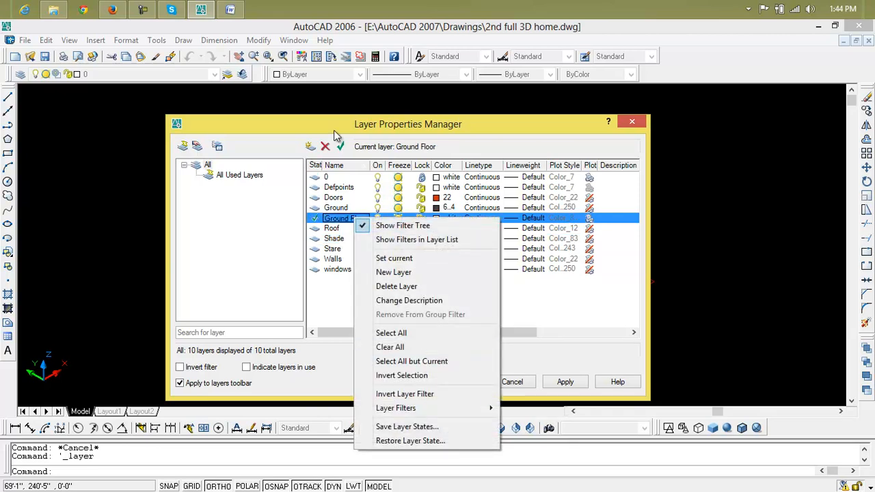
pyautogui.click(396, 287)
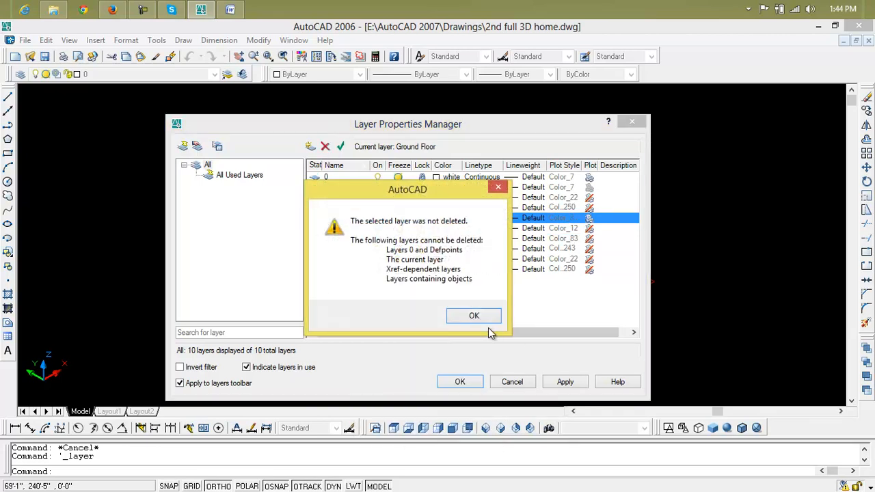
pyautogui.click(482, 319)
# Step: Make layer 0 current and delete the Ground Floor layer, applying the change
pyautogui.click(357, 178)
pyautogui.click(340, 146)
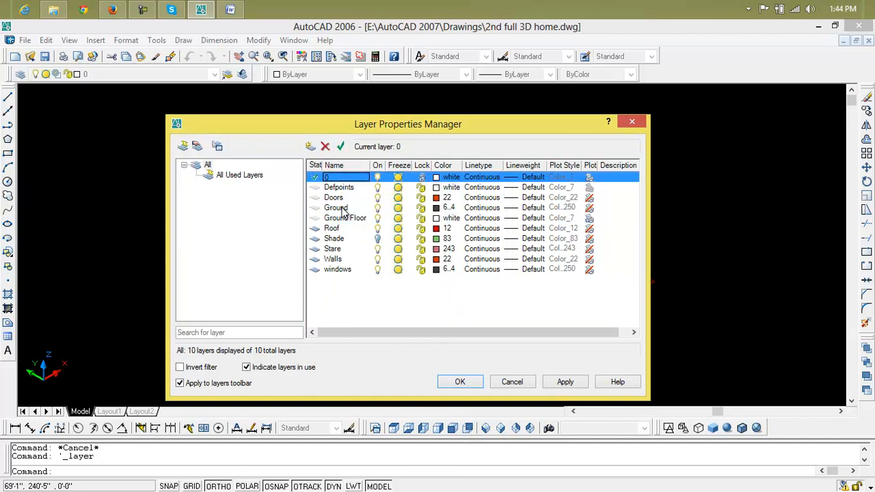
pyautogui.click(346, 219)
pyautogui.click(325, 146)
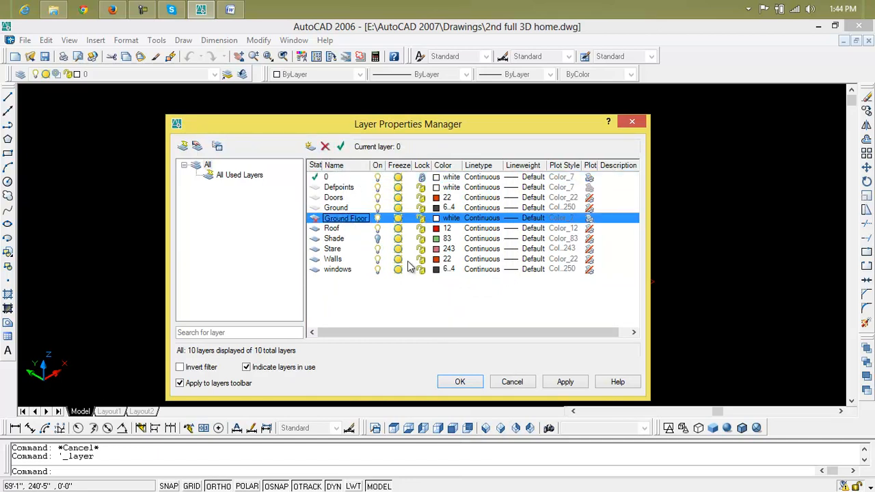
pyautogui.click(574, 382)
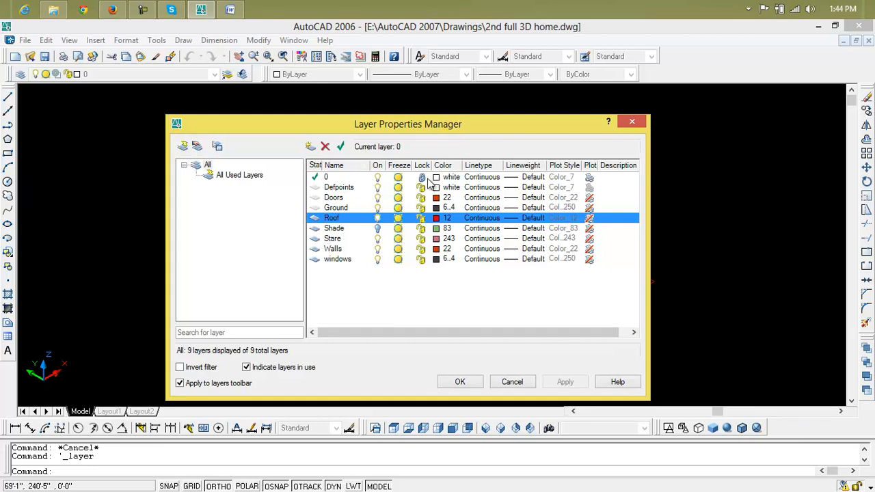
# Step: Turn off the Roof, Stare, Walls and windows layers and apply the layer changes
pyautogui.click(377, 218)
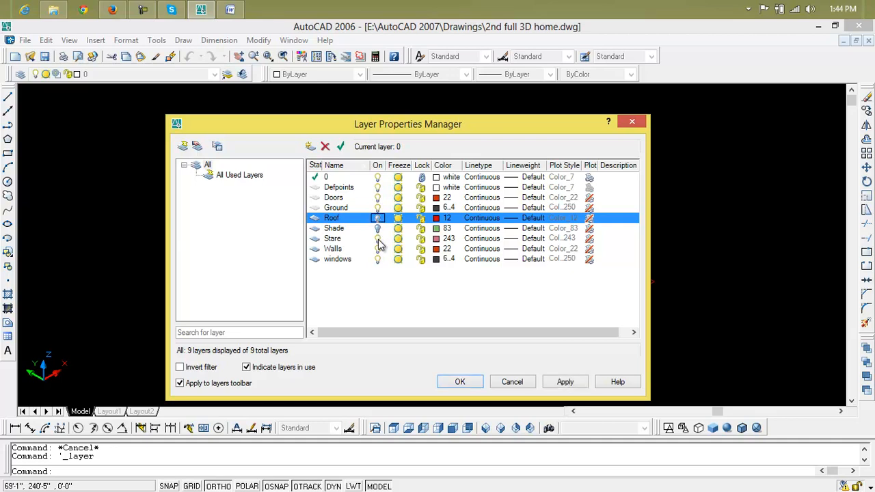
pyautogui.click(378, 239)
pyautogui.click(377, 249)
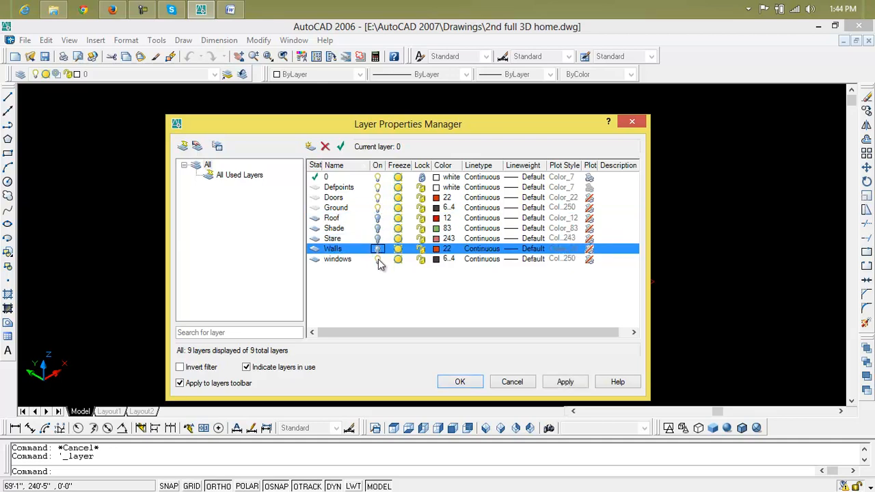
pyautogui.click(379, 259)
pyautogui.click(558, 384)
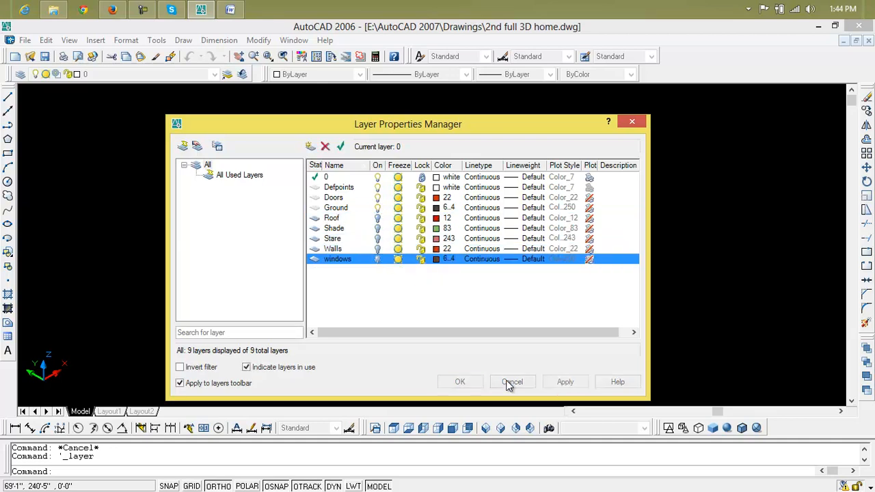
pyautogui.click(464, 383)
# Step: Unlock layer 0 and accept the layer settings
pyautogui.scroll(7, 262, 221)
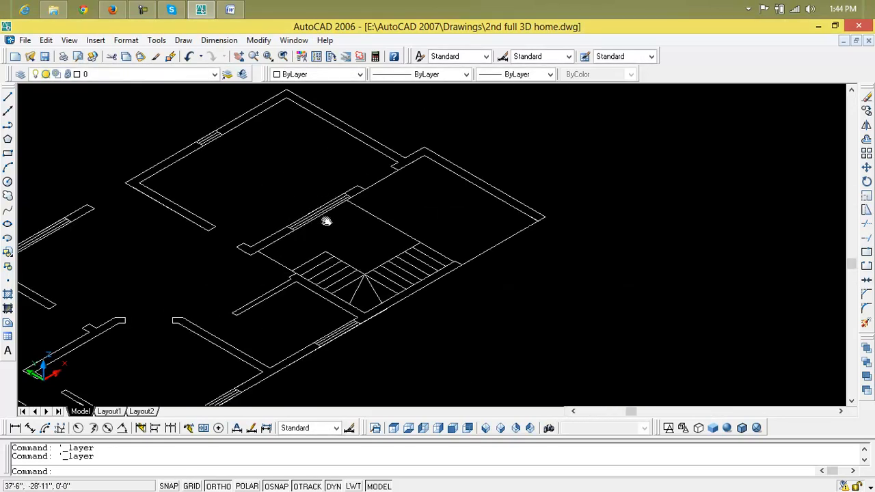
pyautogui.scroll(-4, 322, 211)
pyautogui.scroll(-2, 265, 217)
pyautogui.scroll(4, 312, 219)
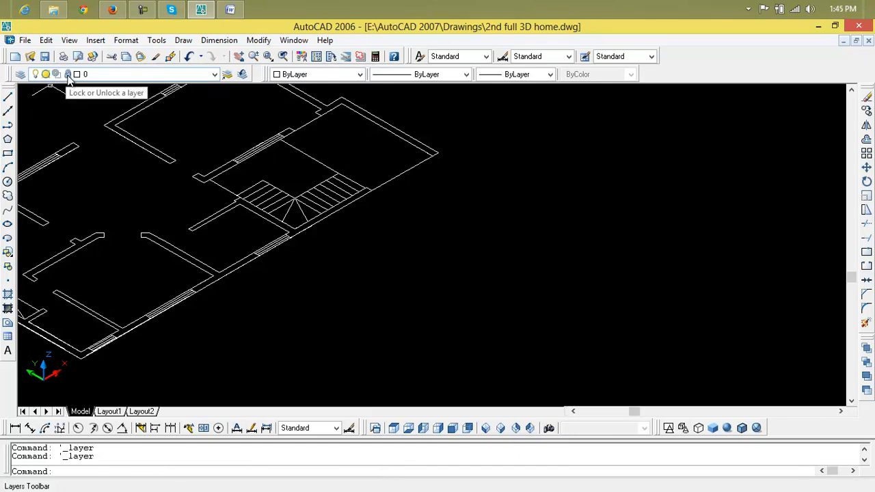
pyautogui.click(20, 74)
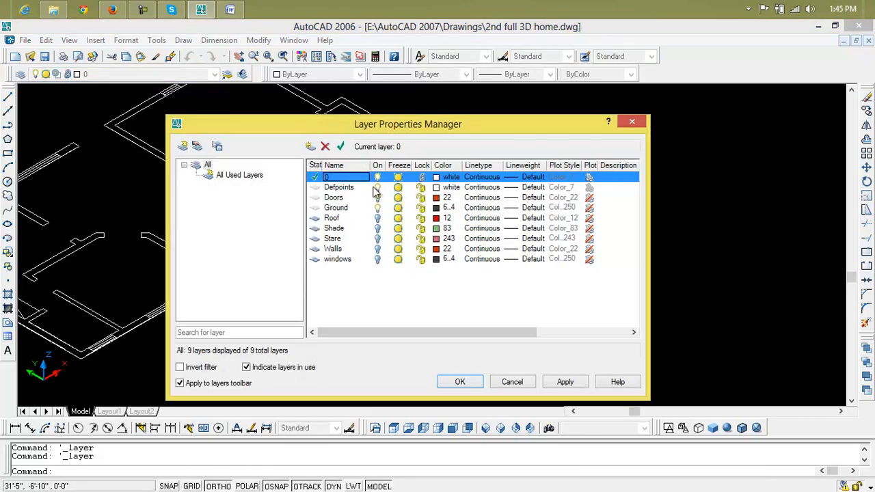
pyautogui.click(422, 179)
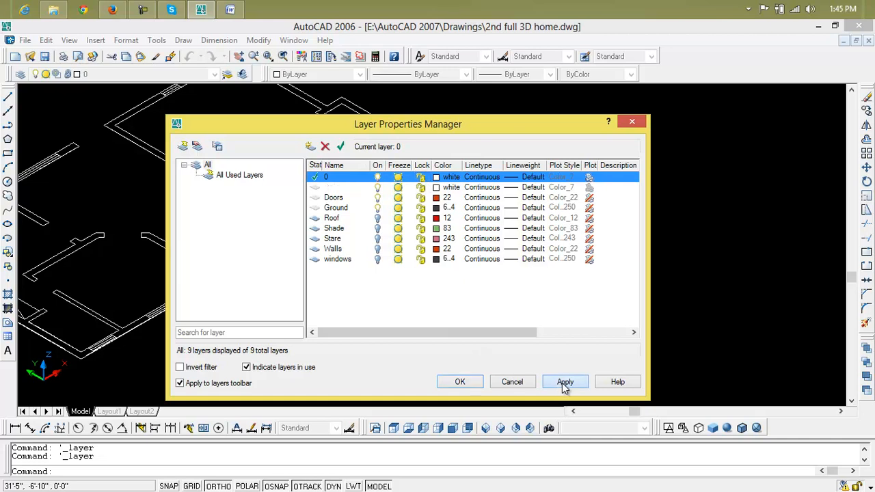
pyautogui.click(460, 381)
# Step: Start a polyline at the ground floor plan's outer corner and trace the long outer wall, the far corner and the wall to the notch
pyautogui.scroll(-5, 297, 304)
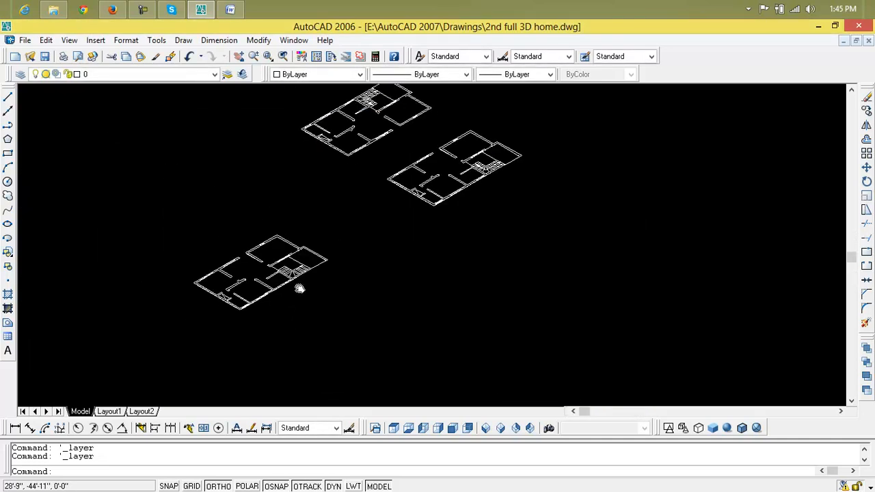
pyautogui.scroll(3, 203, 267)
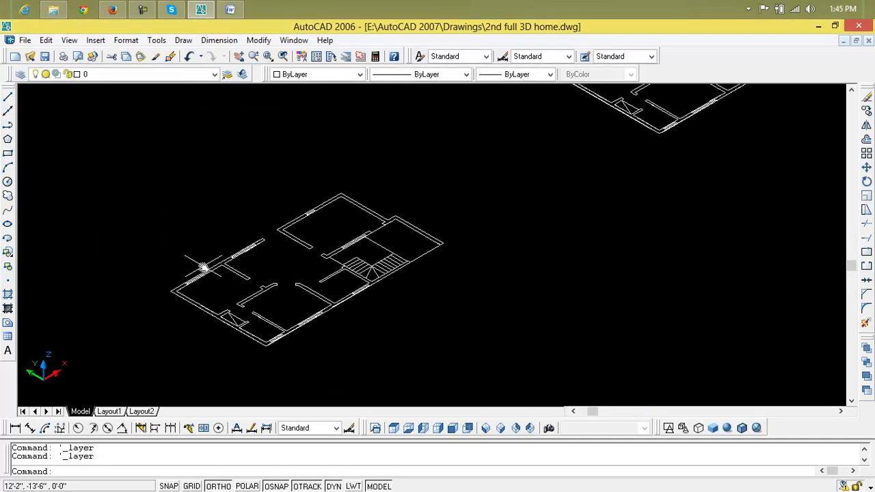
pyautogui.click(8, 126)
pyautogui.scroll(2, 216, 285)
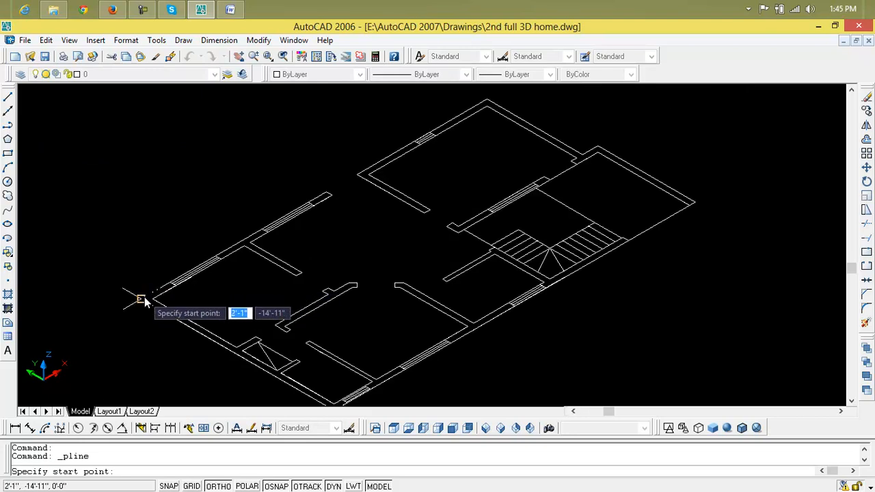
pyautogui.click(145, 302)
pyautogui.moveTo(391, 147); pyautogui.dragTo(254, 222, button='middle')
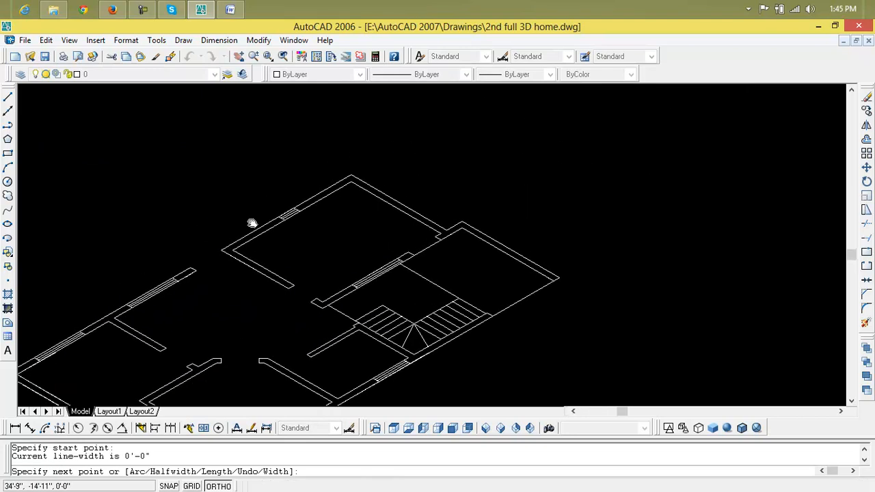
pyautogui.scroll(2, 347, 186)
pyautogui.click(352, 169)
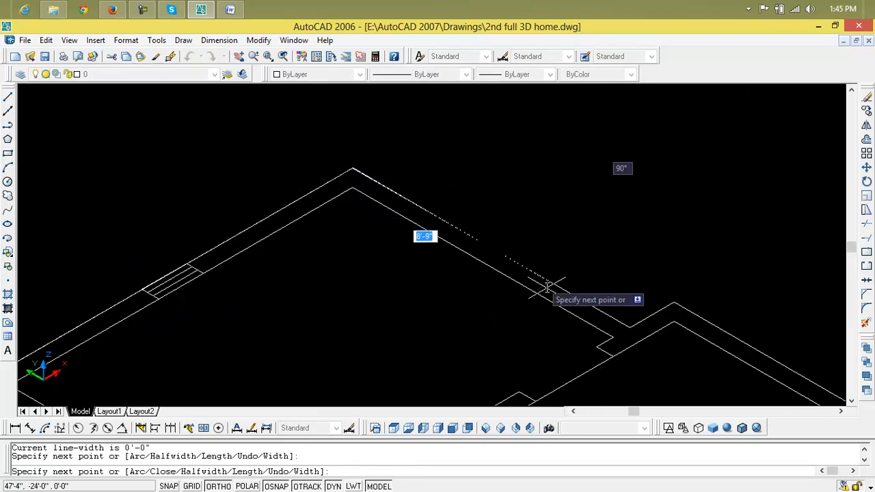
pyautogui.click(629, 327)
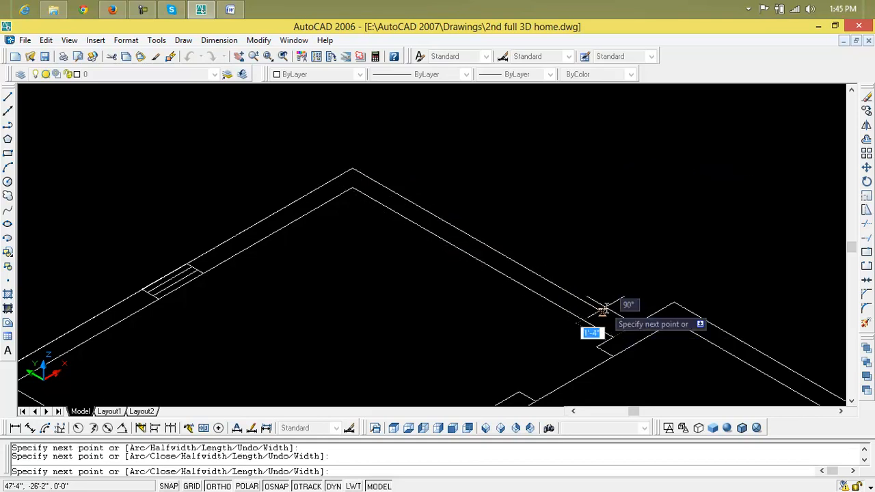
# Step: Continue the polyline around the notch's projecting corner and along the outer wall to the corner of the room beyond the stairs
pyautogui.scroll(-4, 605, 309)
pyautogui.moveTo(606, 308); pyautogui.dragTo(342, 239, button='middle')
pyautogui.scroll(5, 346, 246)
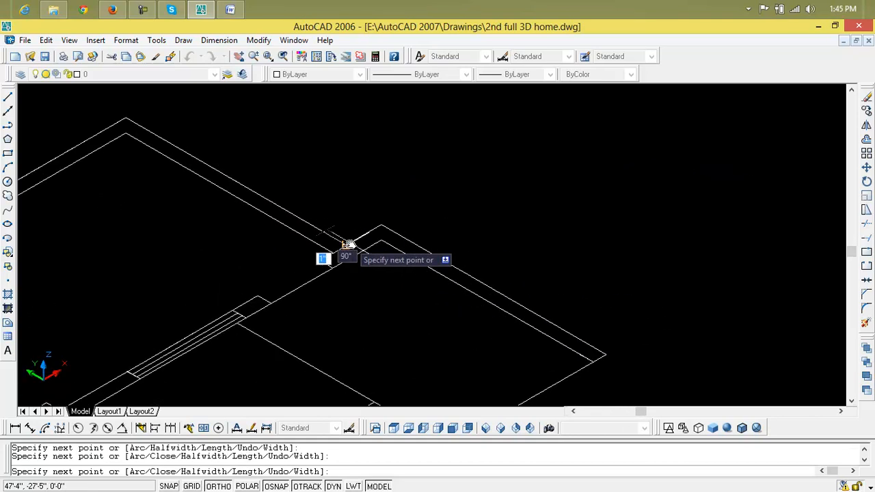
pyautogui.click(397, 220)
pyautogui.scroll(-4, 401, 223)
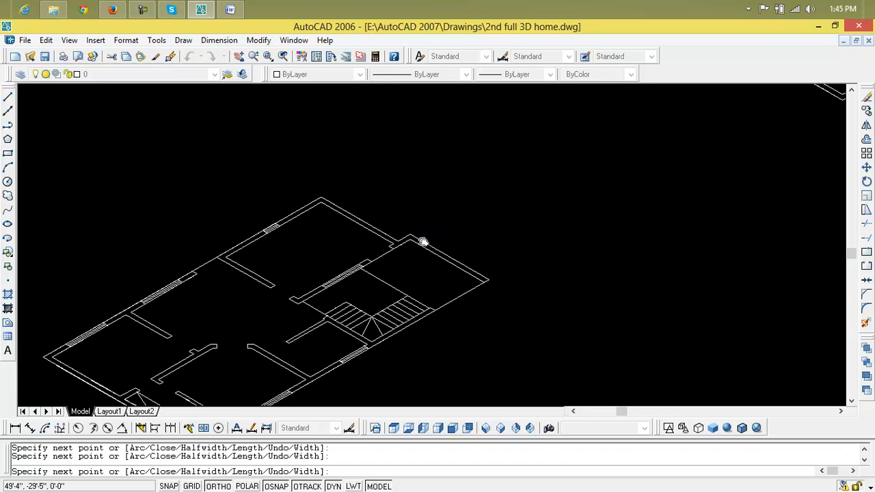
pyautogui.scroll(5, 335, 217)
pyautogui.click(372, 218)
# Step: Extend the polyline along the stair-side outer wall to the remaining outer corner and close the outline
pyautogui.scroll(-4, 341, 248)
pyautogui.moveTo(342, 248); pyautogui.dragTo(488, 172, button='middle')
pyautogui.scroll(2, 388, 259)
pyautogui.scroll(5, 303, 275)
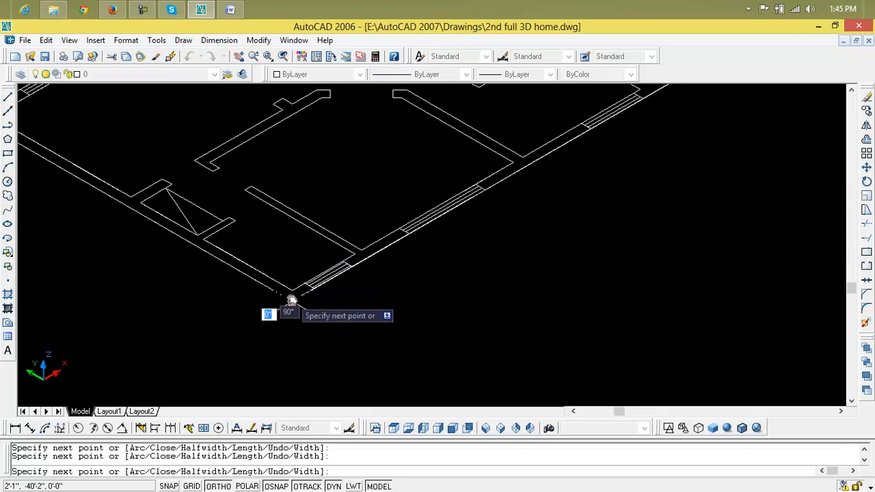
pyautogui.scroll(-5, 291, 301)
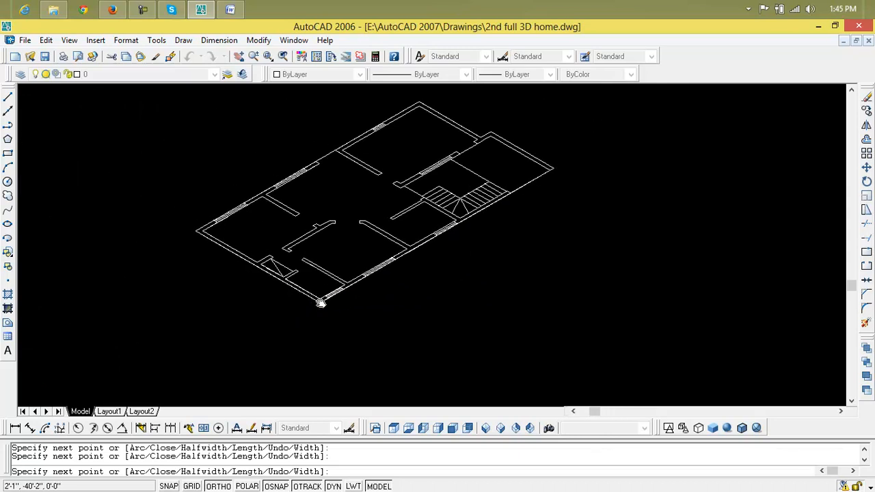
pyautogui.scroll(4, 214, 238)
pyautogui.click(214, 238)
pyautogui.write('c')
pyautogui.press('Return')
pyautogui.scroll(-4, 266, 213)
pyautogui.moveTo(248, 189); pyautogui.dragTo(238, 181, button='middle')
pyautogui.write('m')
pyautogui.press('Return')
pyautogui.press('Escape')
pyautogui.press('Escape')
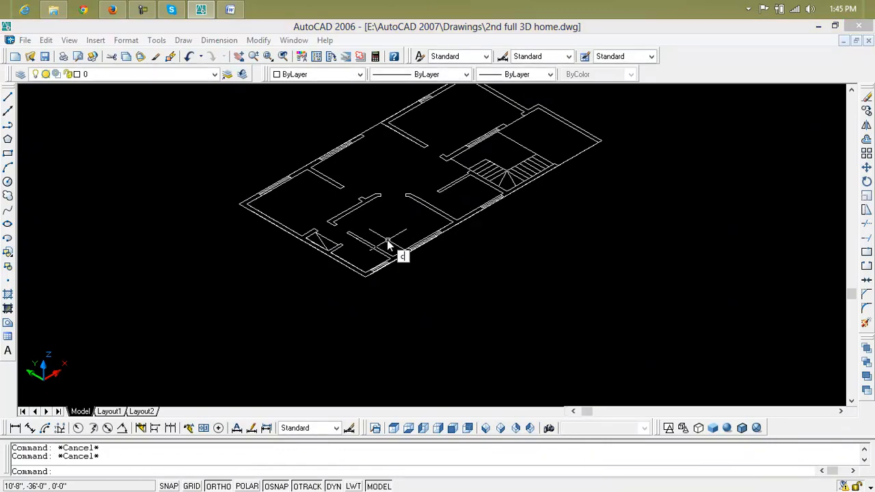
# Step: Copy the closed outline from its outer corner to empty space clear of the plan, in line with the original
pyautogui.write('cp')
pyautogui.press('Return')
pyautogui.click(392, 270)
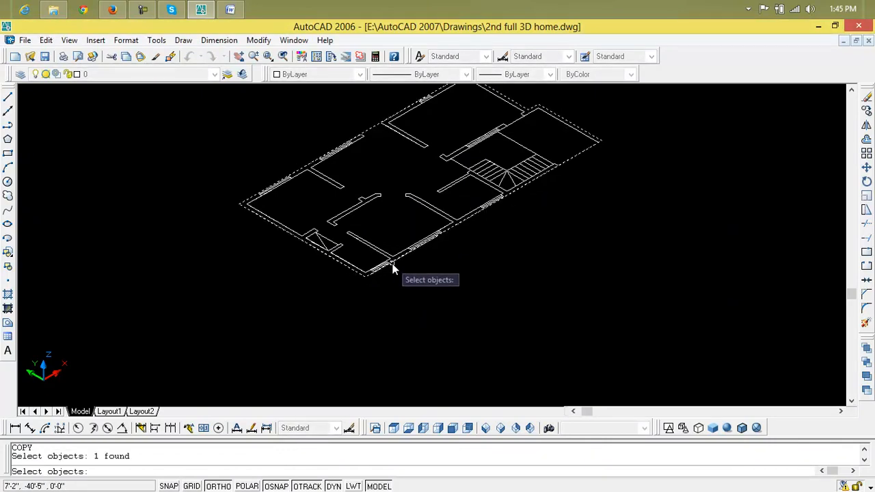
pyautogui.press('Return')
pyautogui.scroll(-2, 566, 234)
pyautogui.moveTo(566, 234); pyautogui.dragTo(348, 239, button='middle')
pyautogui.scroll(5, 355, 197)
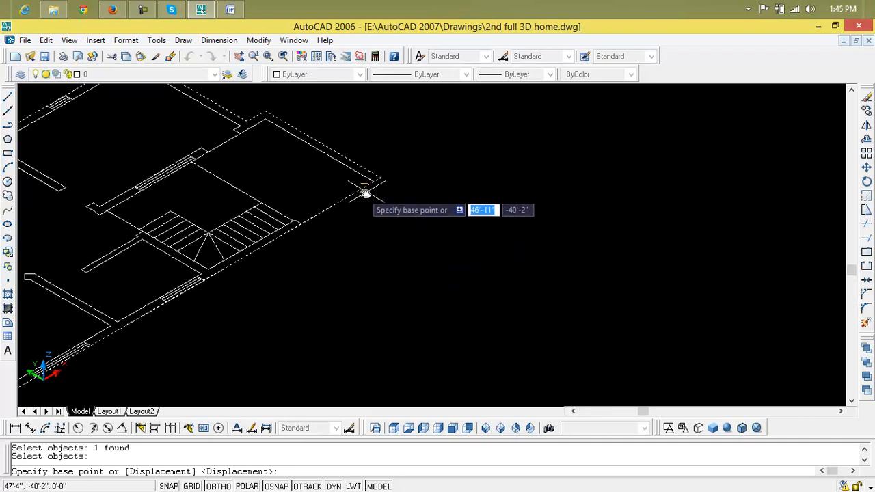
pyautogui.click(387, 182)
pyautogui.moveTo(518, 236); pyautogui.dragTo(302, 180, button='middle')
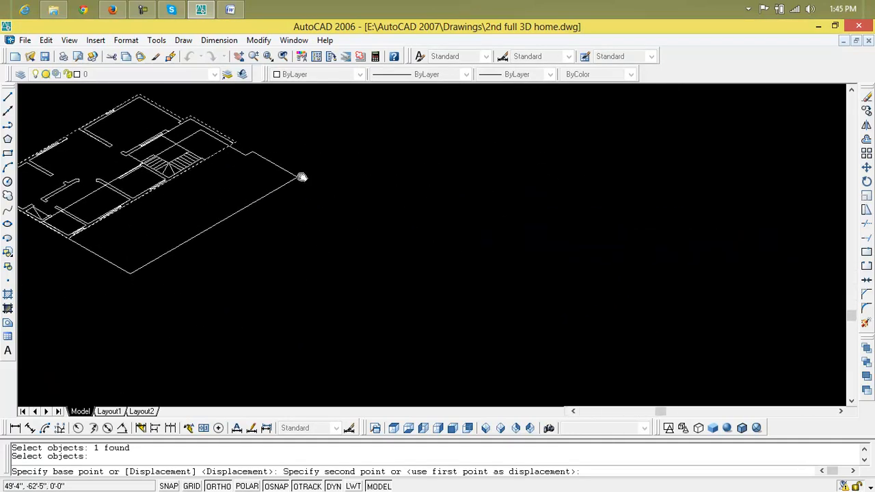
pyautogui.click(583, 274)
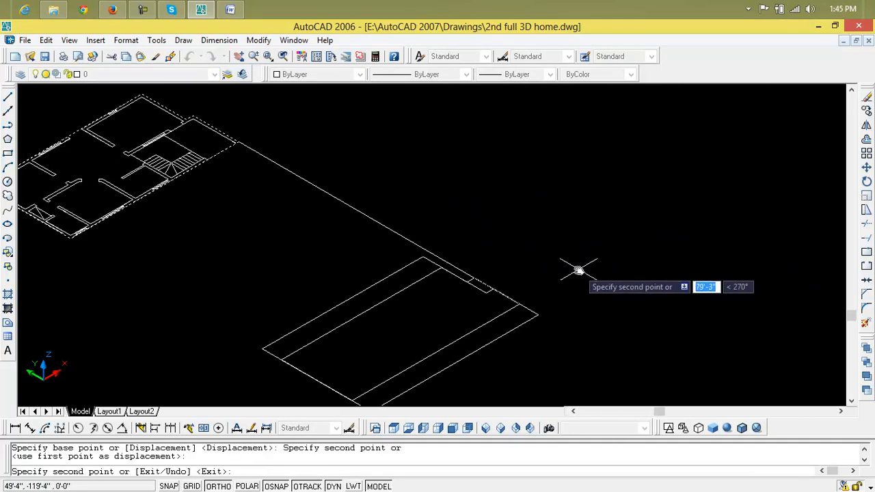
pyautogui.press('Escape')
# Step: Assign the copied outline to the Ground layer and clear the selection
pyautogui.moveTo(265, 246); pyautogui.dragTo(410, 201, button='middle')
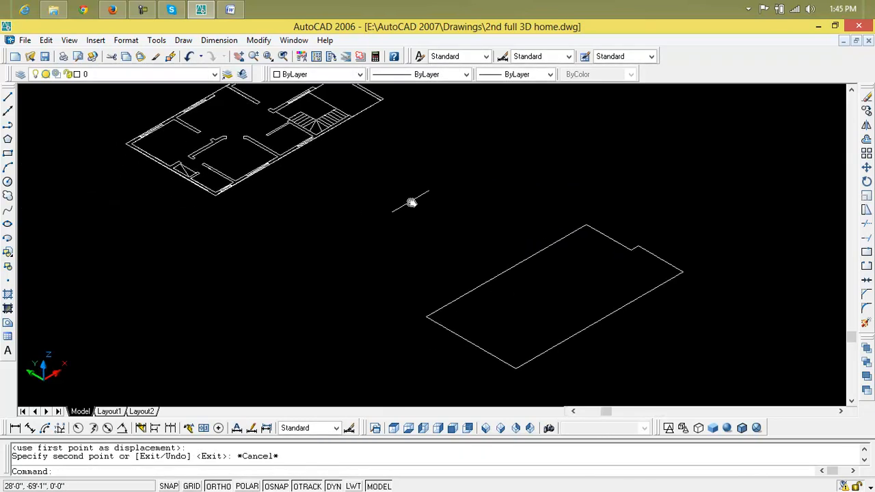
pyautogui.scroll(2, 332, 176)
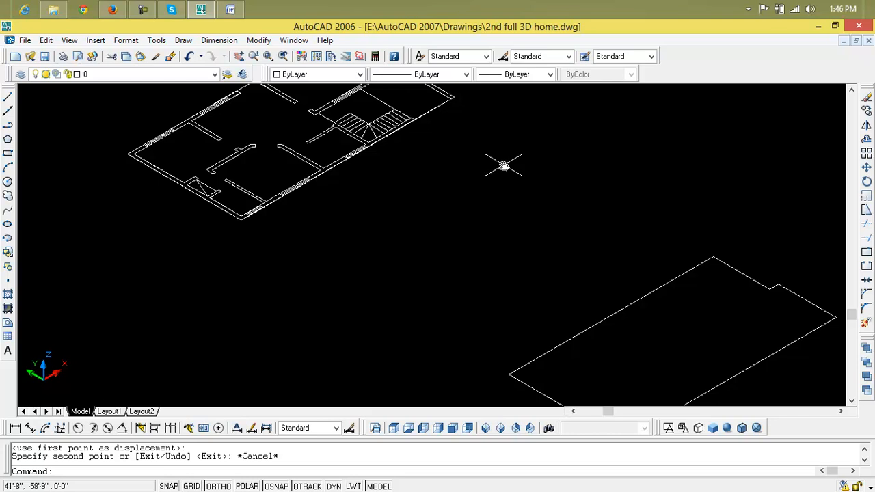
pyautogui.scroll(-2, 715, 192)
pyautogui.click(800, 212)
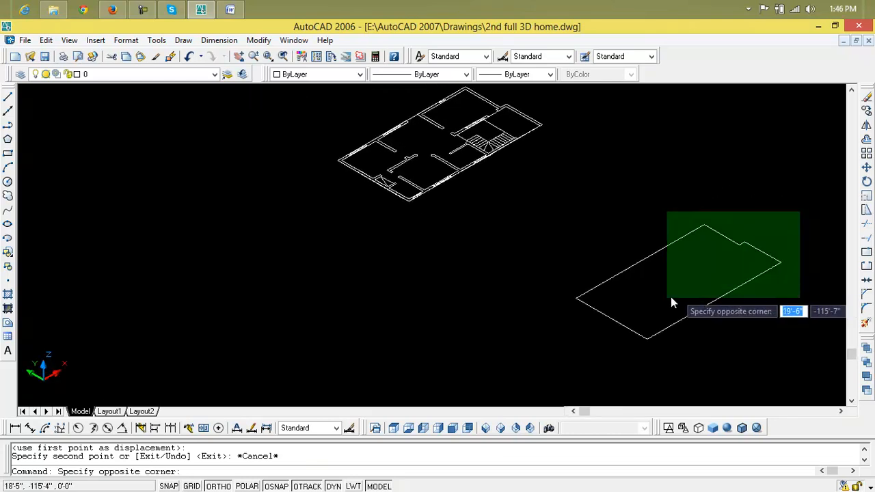
pyautogui.click(556, 349)
pyautogui.click(214, 74)
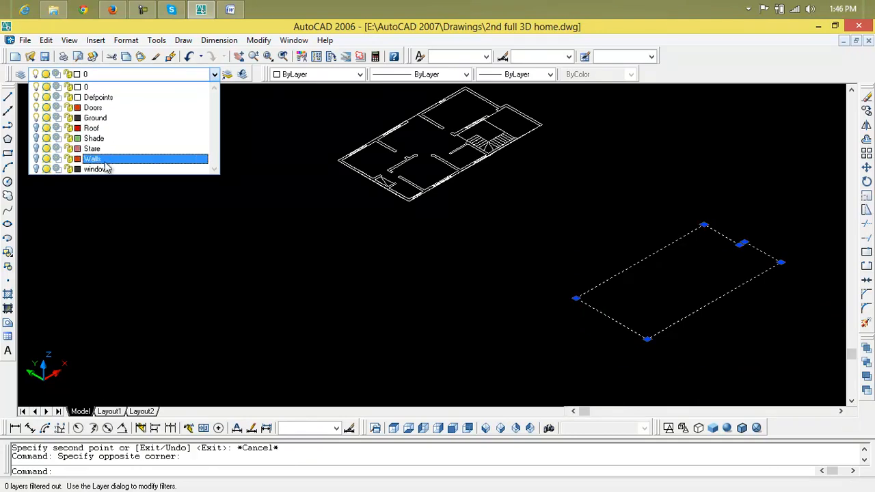
pyautogui.click(104, 118)
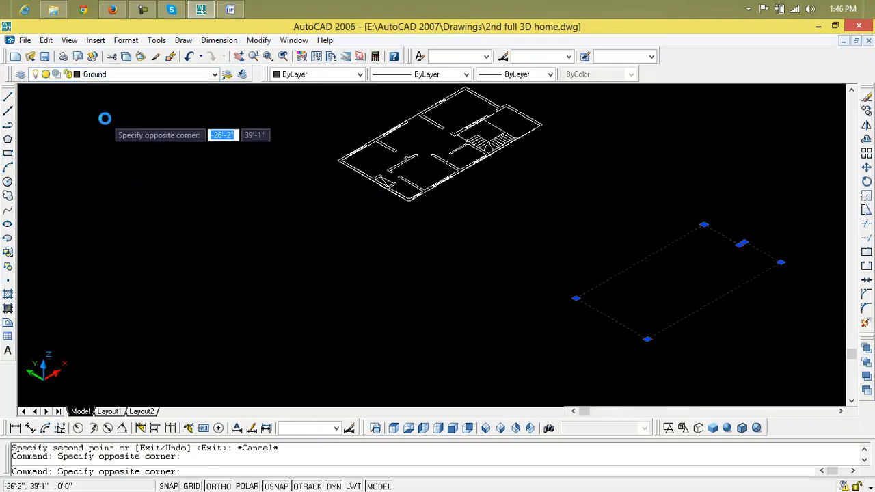
pyautogui.press('Escape')
pyautogui.press('Escape')
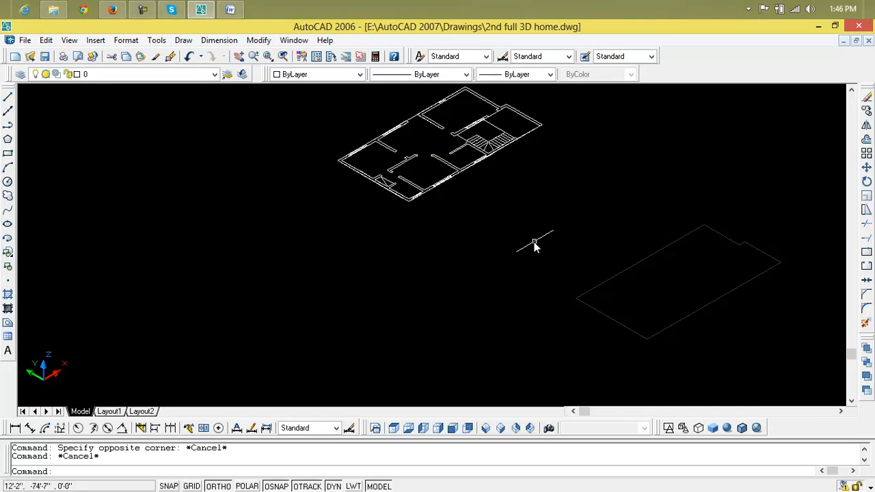
# Step: Inspect the ground floor plan and the copied outline on the Ground layer
pyautogui.moveTo(531, 246); pyautogui.dragTo(182, 235, button='middle')
pyautogui.scroll(-2, 182, 235)
pyautogui.scroll(3, 191, 187)
pyautogui.moveTo(192, 187); pyautogui.dragTo(308, 203, button='middle')
pyautogui.scroll(2, 282, 186)
pyautogui.scroll(-3, 285, 186)
pyautogui.scroll(2, 314, 198)
pyautogui.scroll(-3, 313, 196)
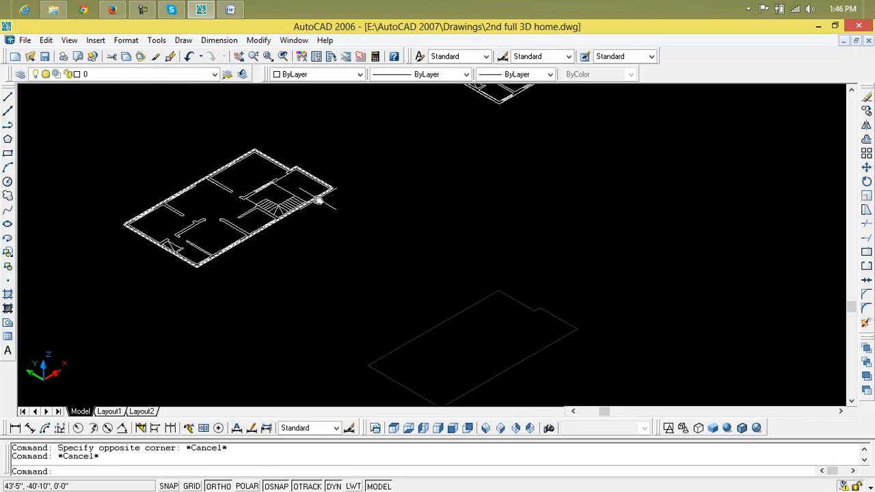
# Step: Draw a line along the outer wall from the wall junction beside the stairs to the plan's outer corner
pyautogui.scroll(2, 318, 200)
pyautogui.write('l')
pyautogui.press('Return')
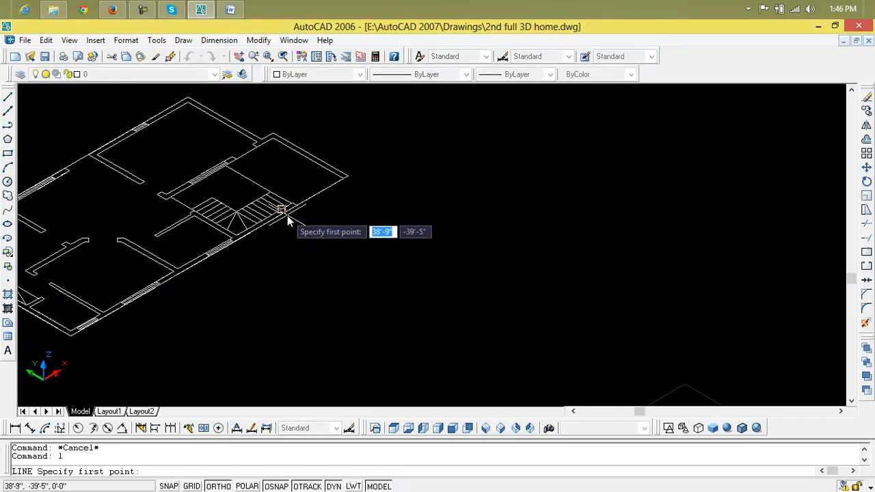
pyautogui.scroll(2, 314, 202)
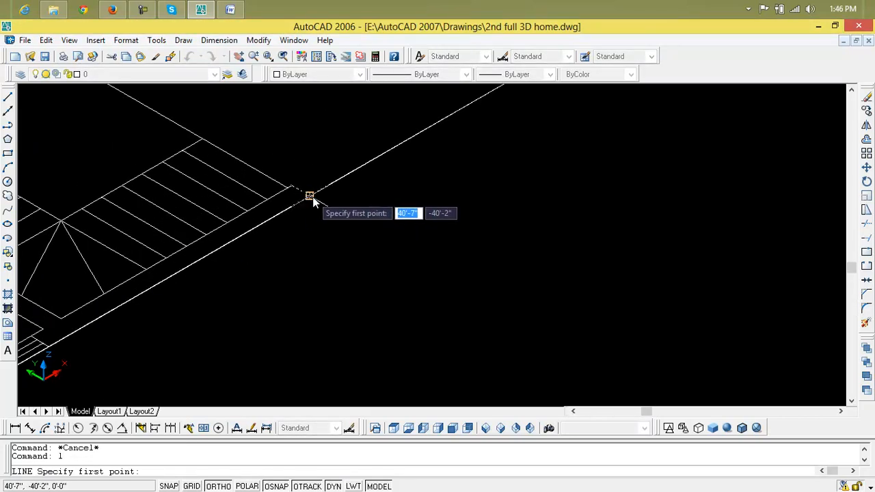
pyautogui.click(309, 198)
pyautogui.scroll(-4, 231, 253)
pyautogui.scroll(2, 420, 146)
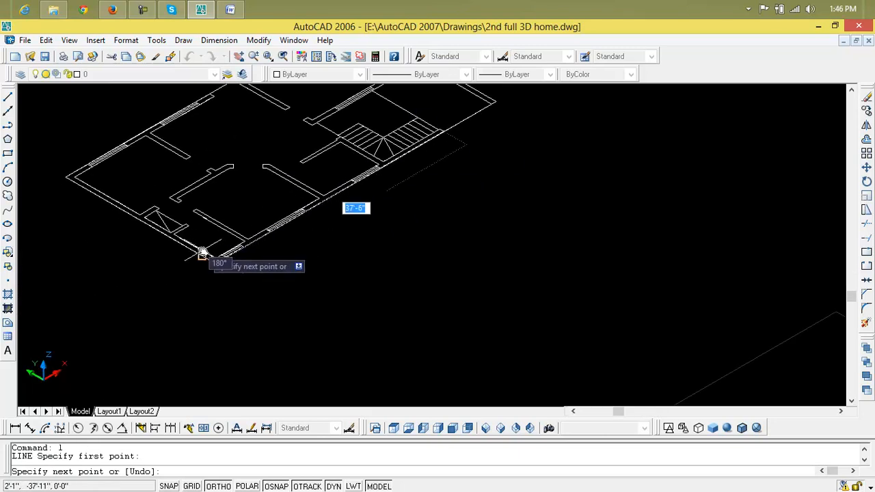
pyautogui.scroll(2, 205, 248)
pyautogui.scroll(2, 230, 293)
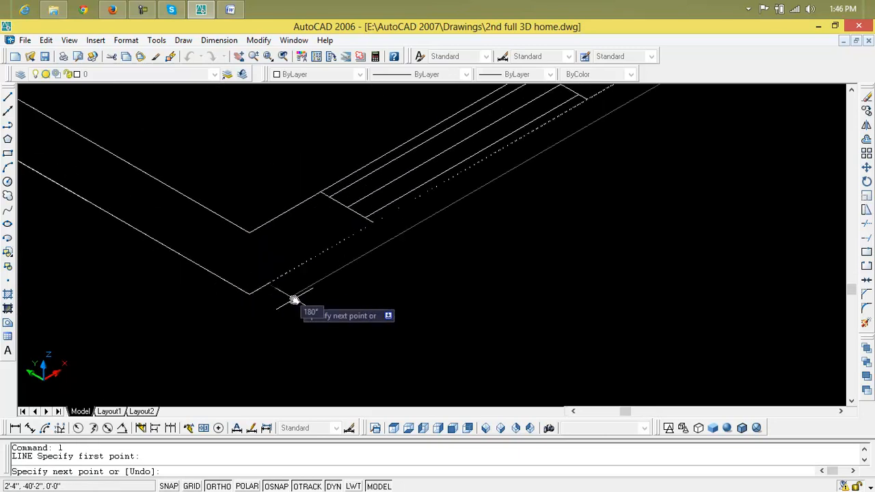
pyautogui.click(248, 296)
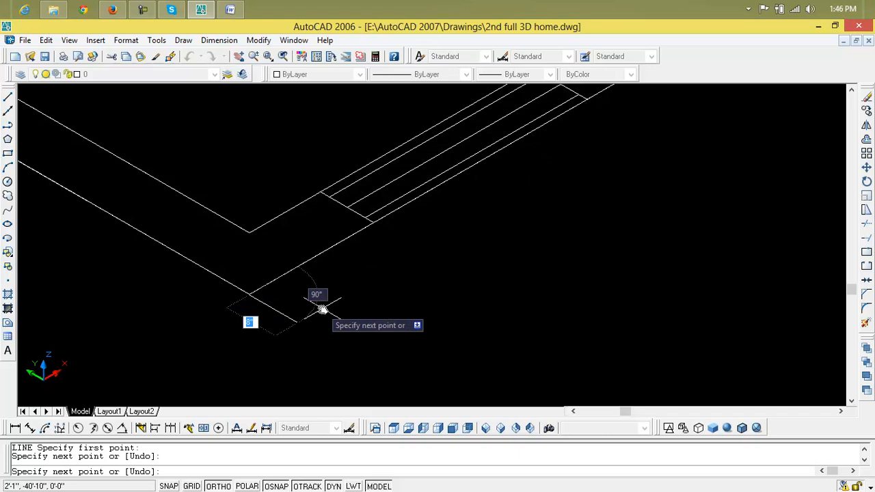
pyautogui.press('Return')
pyautogui.scroll(-3, 322, 308)
pyautogui.scroll(-6, 345, 297)
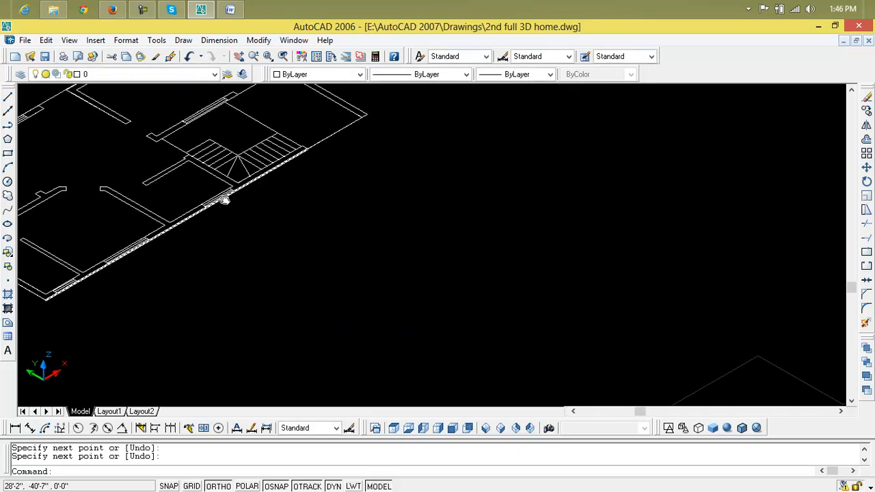
# Step: Draw a line along the open side of the room beside the stairs, from the stair wall's end to the far wall's inner corner
pyautogui.scroll(4, 329, 186)
pyautogui.press('Return')
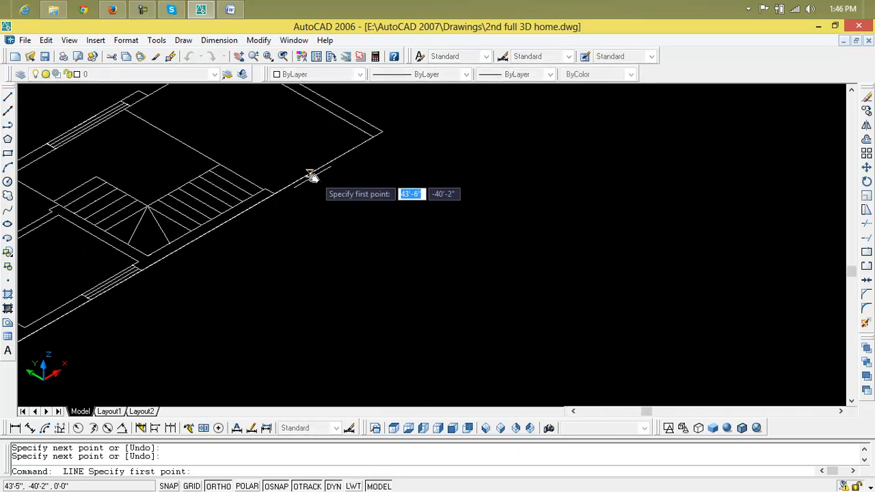
pyautogui.scroll(2, 283, 195)
pyautogui.click(261, 185)
pyautogui.scroll(-2, 307, 180)
pyautogui.scroll(2, 215, 285)
pyautogui.scroll(2, 331, 200)
pyautogui.click(319, 197)
pyautogui.press('Return')
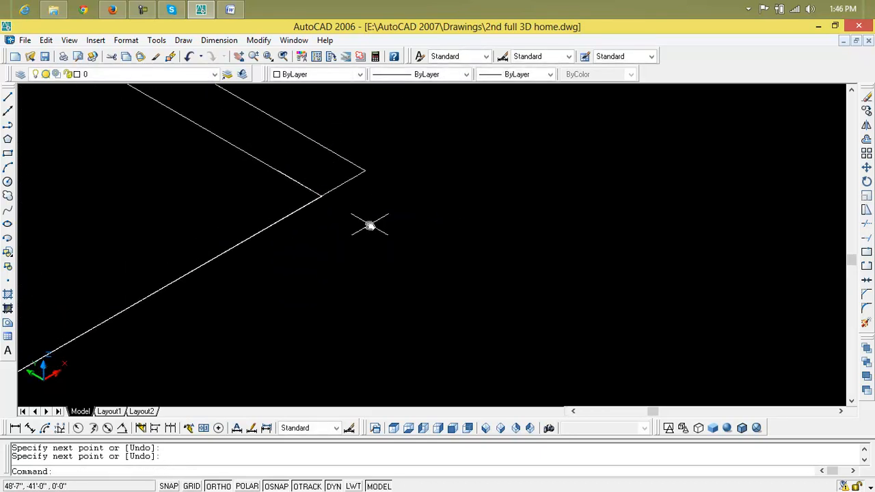
# Step: Offset the line along the open side of the room beside the stairs by 3' outward
pyautogui.press('Escape')
pyautogui.press('Escape')
pyautogui.write('o')
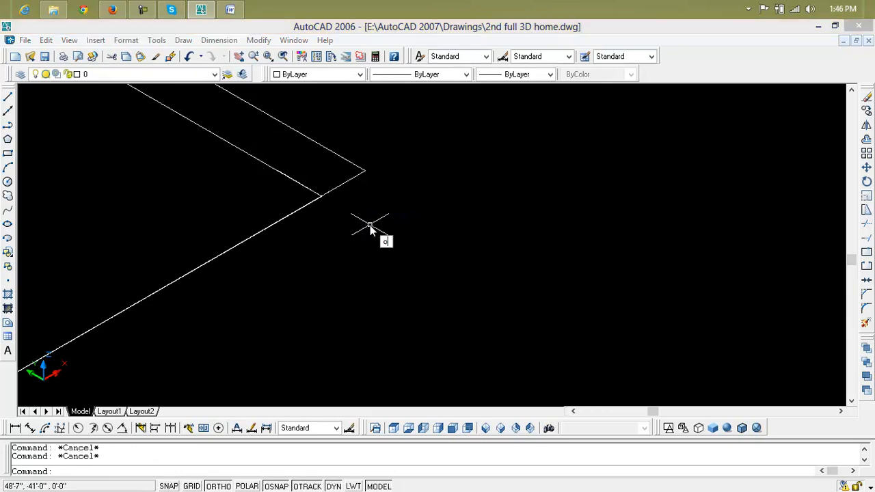
pyautogui.press('Return')
pyautogui.write("3'")
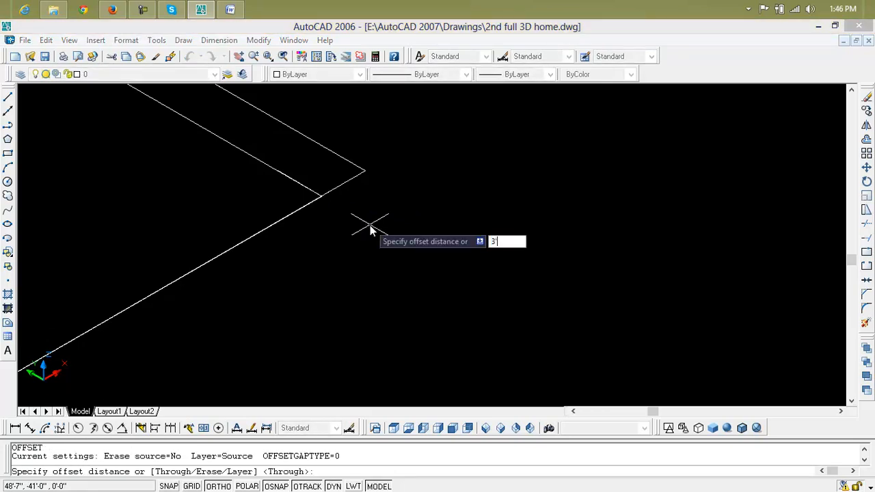
pyautogui.press('Return')
pyautogui.click(266, 228)
pyautogui.click(307, 257)
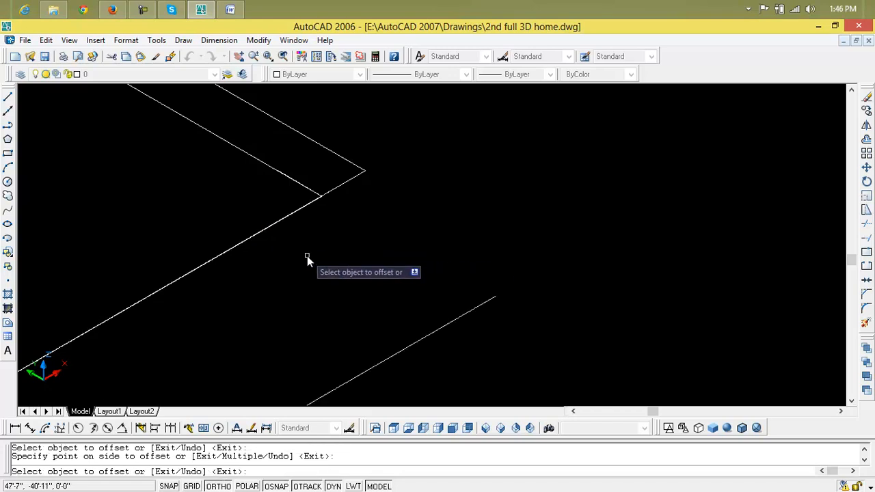
pyautogui.scroll(-5, 307, 255)
pyautogui.scroll(-3, 313, 276)
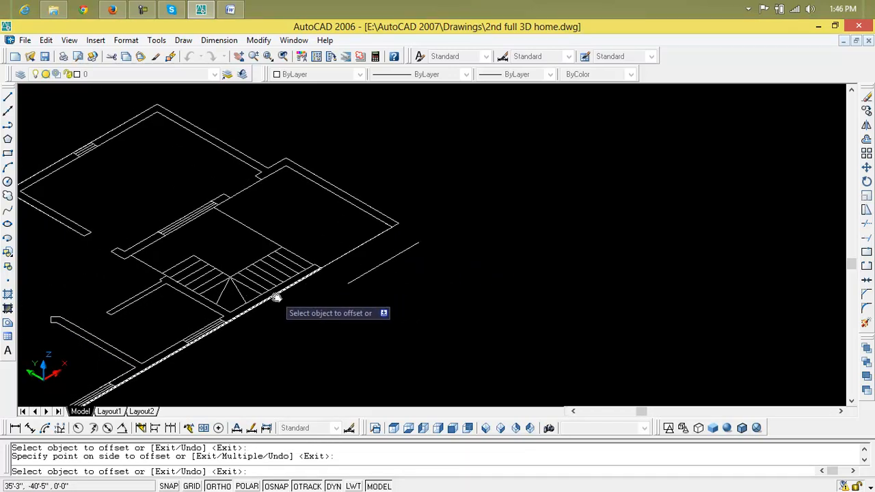
pyautogui.press('Escape')
pyautogui.press('Escape')
# Step: Offset the long outer wall line running past the stairs by 2' outward
pyautogui.write('o')
pyautogui.press('Return')
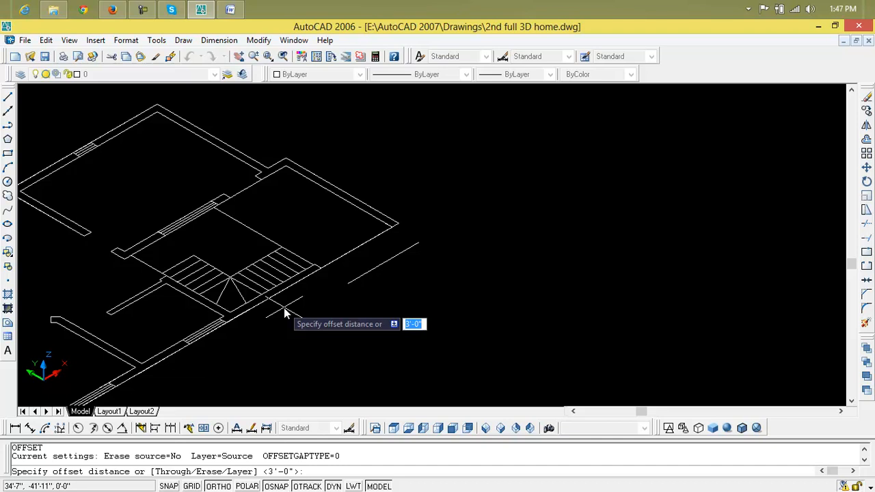
pyautogui.write("2'")
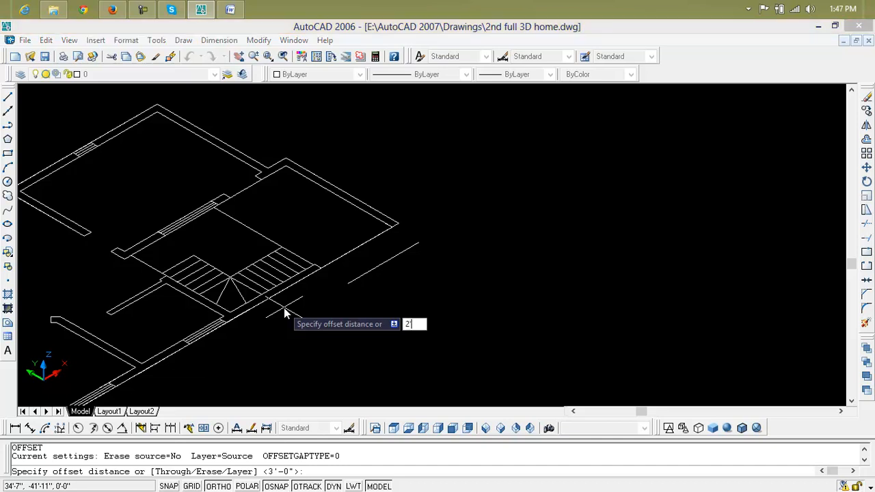
pyautogui.press('Return')
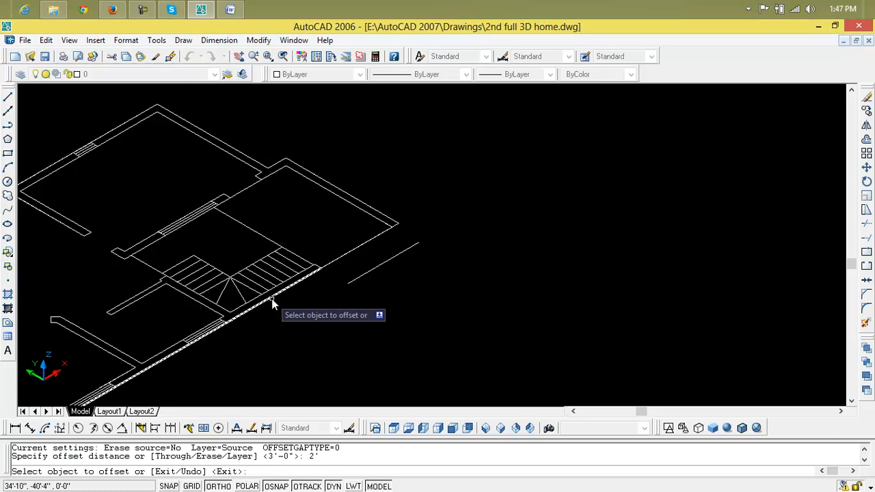
pyautogui.click(271, 299)
pyautogui.click(310, 325)
pyautogui.scroll(3, 344, 307)
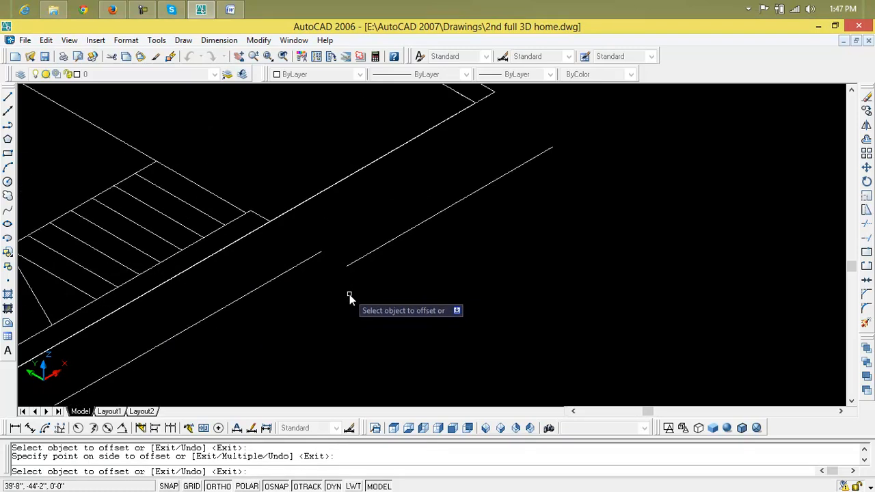
pyautogui.press('Escape')
pyautogui.press('Escape')
pyautogui.press('Escape')
# Step: Draw a connecting line from the stair-side end of the 3' offset line to the wall junction beside the stairs
pyautogui.write('l')
pyautogui.press('Return')
pyautogui.click(349, 266)
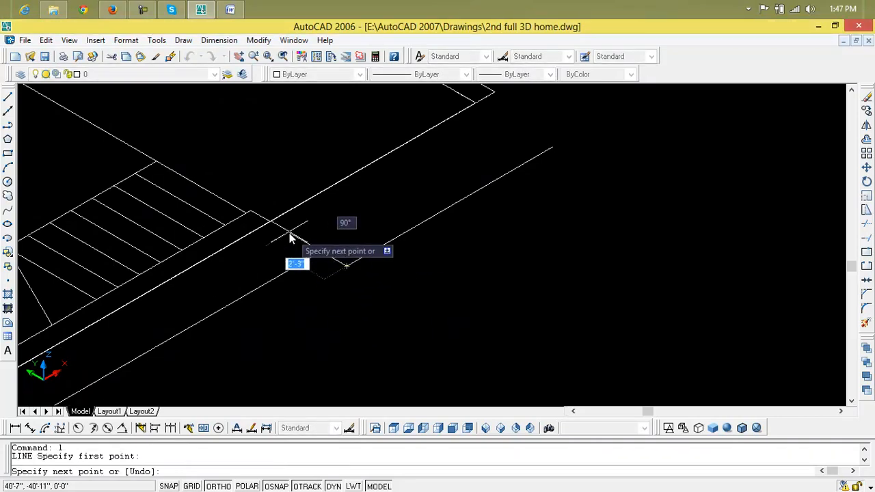
pyautogui.scroll(3, 273, 221)
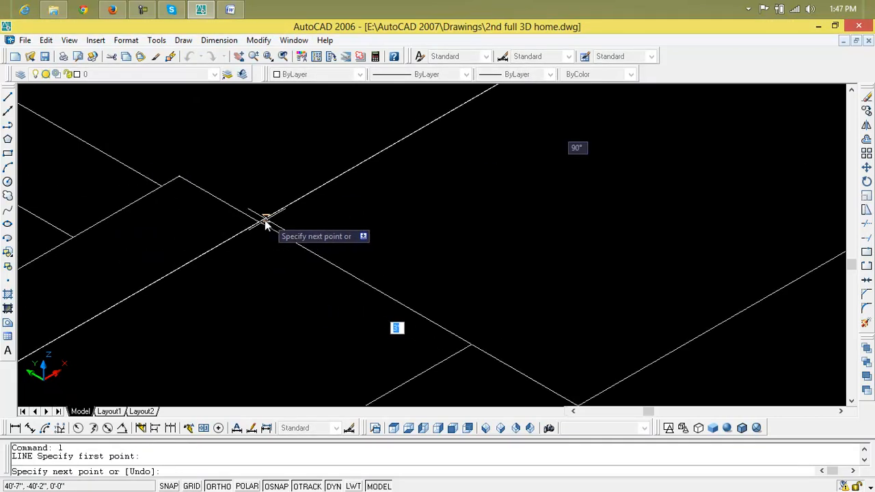
pyautogui.click(267, 220)
pyautogui.press('Return')
pyautogui.scroll(-2, 271, 238)
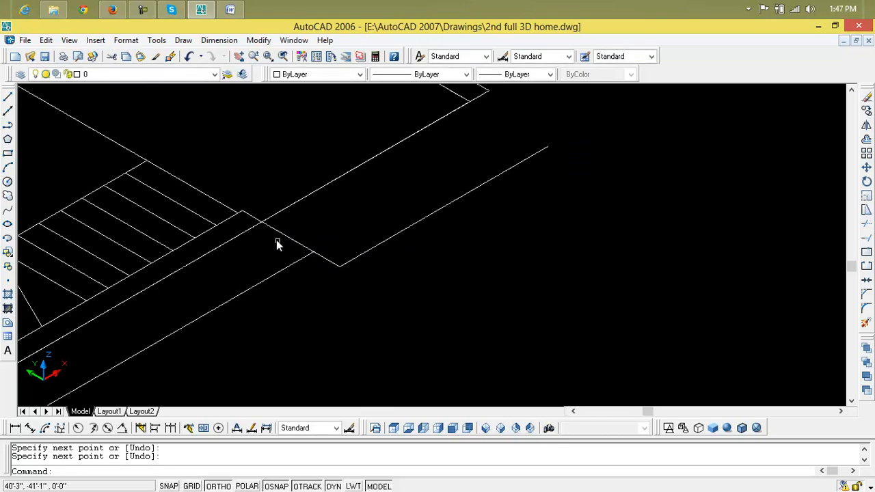
pyautogui.scroll(-2, 297, 272)
# Step: Draw a connecting line from the far end of the 3' offset line to the far wall's inner corner
pyautogui.press('Return')
pyautogui.scroll(3, 396, 224)
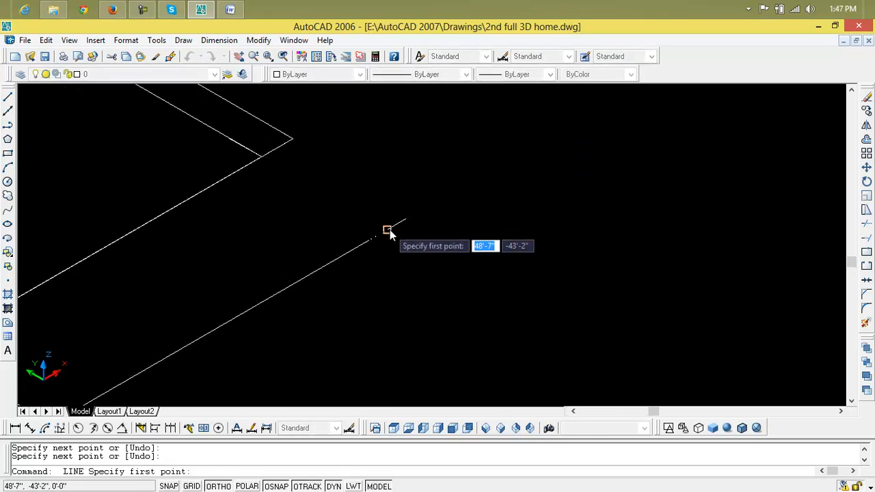
pyautogui.click(387, 231)
pyautogui.click(259, 158)
pyautogui.press('Return')
pyautogui.scroll(-4, 270, 283)
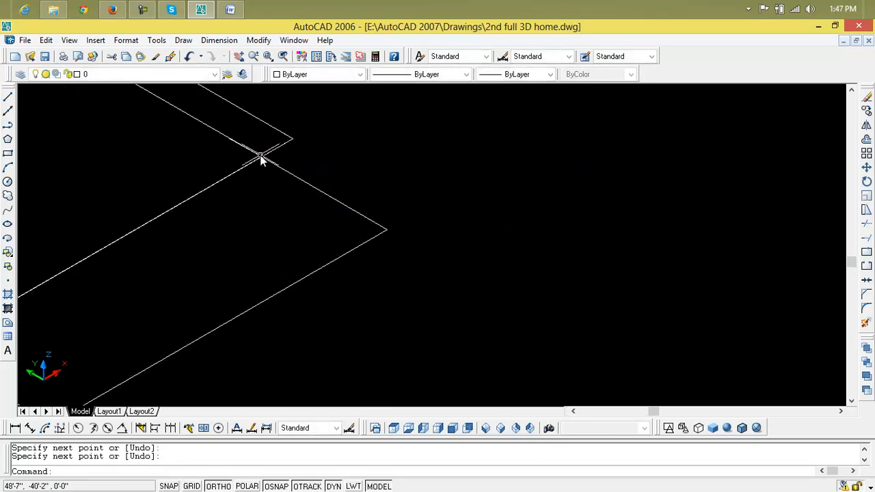
# Step: Draw a closing line between the front end of the 2' offset line and the plan's outer wall corner
pyautogui.scroll(5, 271, 298)
pyautogui.moveTo(225, 321); pyautogui.dragTo(167, 348, button='middle')
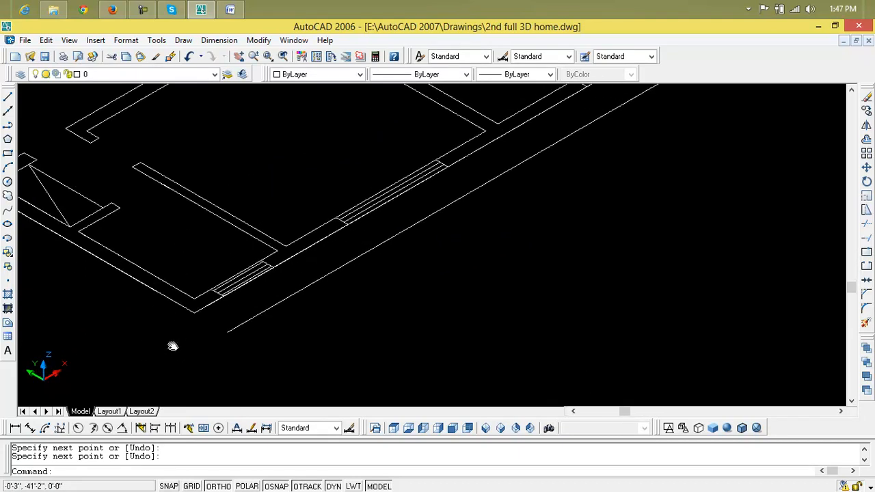
pyautogui.press('Return')
pyautogui.click(219, 328)
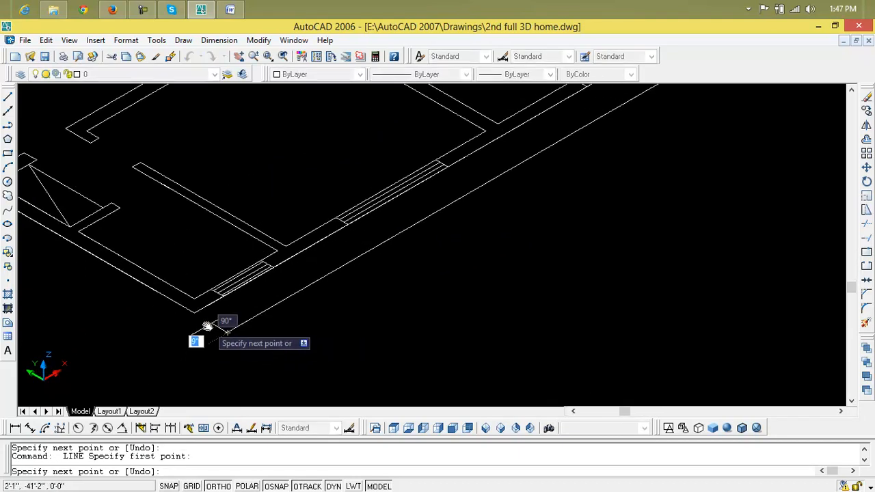
pyautogui.click(227, 326)
pyautogui.press('Return')
pyautogui.scroll(-6, 352, 385)
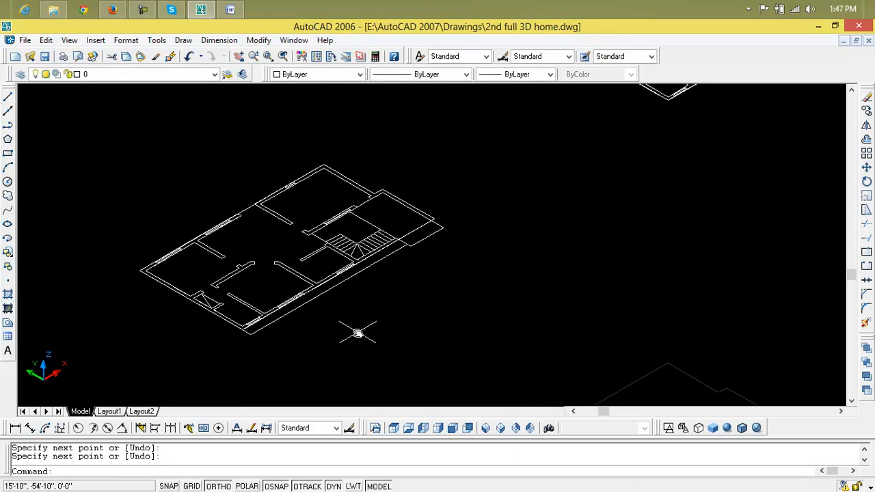
# Step: Extrude the copied ground outline to a height of 3' with a 0 taper angle
pyautogui.moveTo(351, 334); pyautogui.dragTo(278, 260, button='middle')
pyautogui.scroll(4, 287, 301)
pyautogui.scroll(-4, 287, 298)
pyautogui.scroll(-1, 278, 260)
pyautogui.scroll(-3, 389, 331)
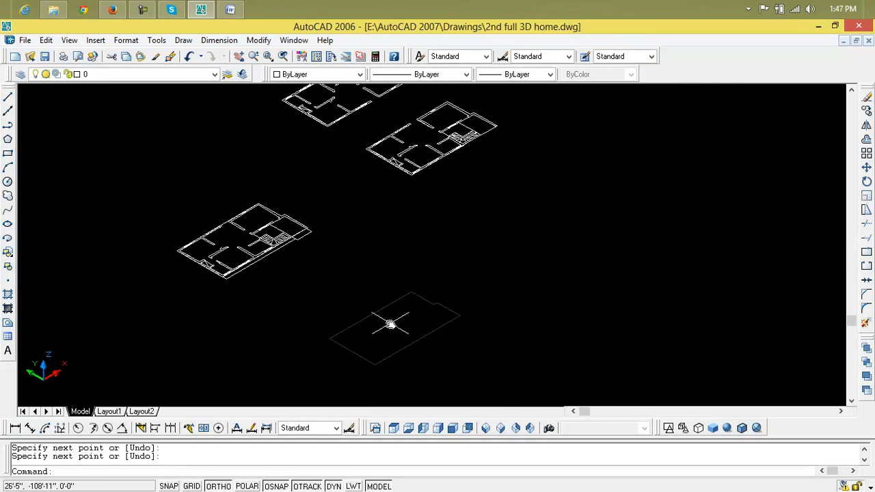
pyautogui.press('Escape')
pyautogui.press('Escape')
pyautogui.scroll(1, 388, 321)
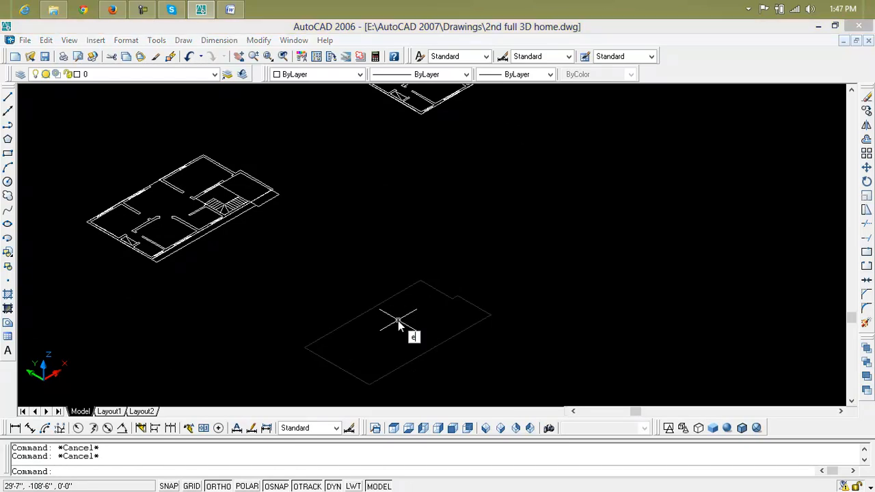
pyautogui.press('Return')
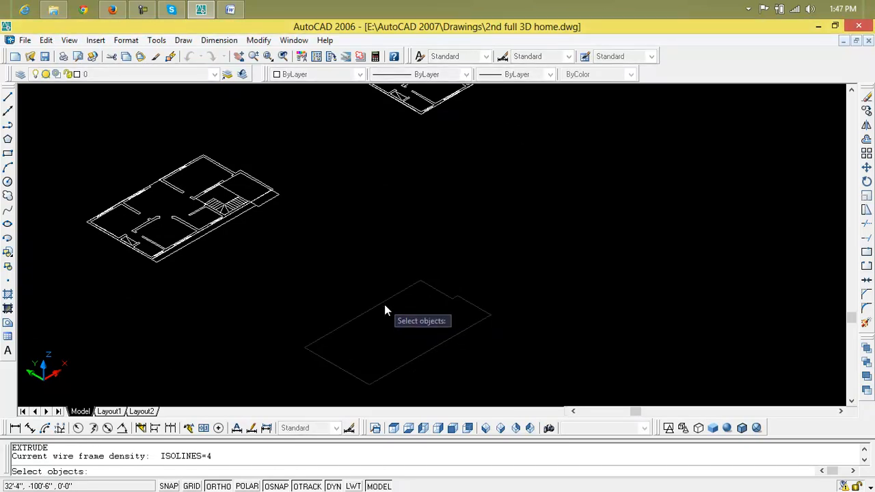
pyautogui.click(393, 315)
pyautogui.press('Return')
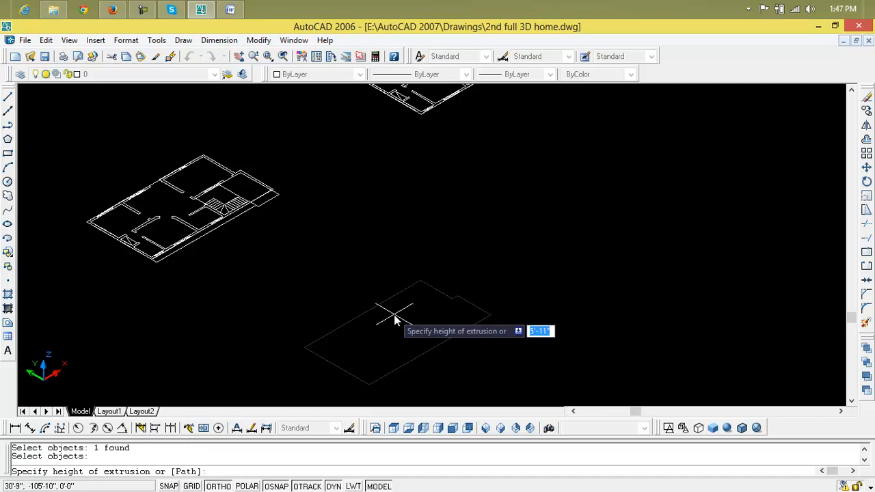
pyautogui.write('3')
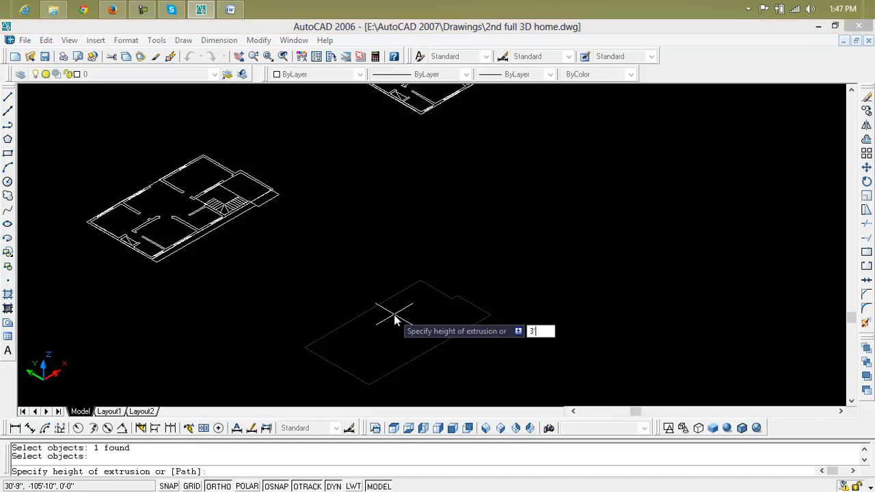
pyautogui.write("'")
pyautogui.press('Return')
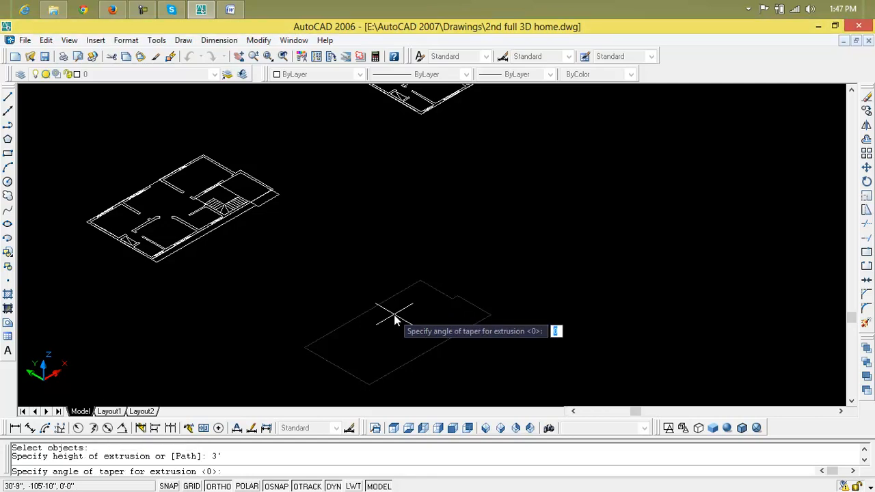
pyautogui.press('Return')
# Step: Assign the extruded ground slab to the Ground layer and clear the selection
pyautogui.click(539, 279)
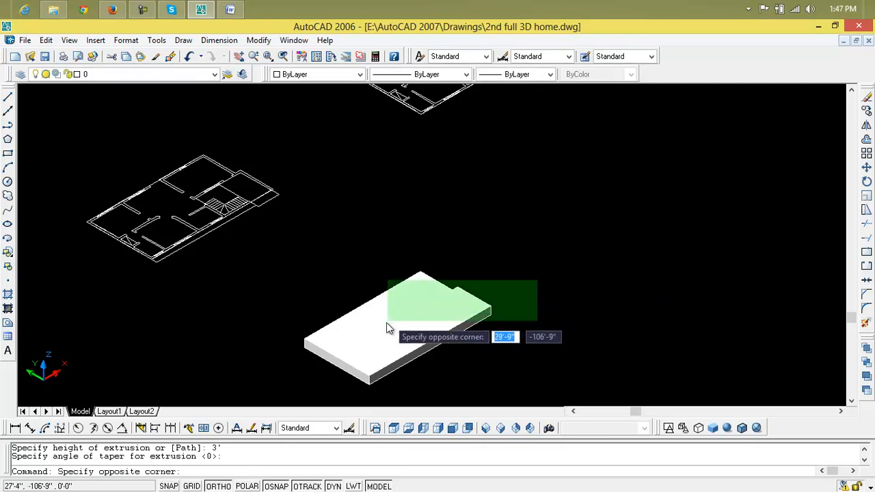
pyautogui.click(329, 380)
pyautogui.click(214, 74)
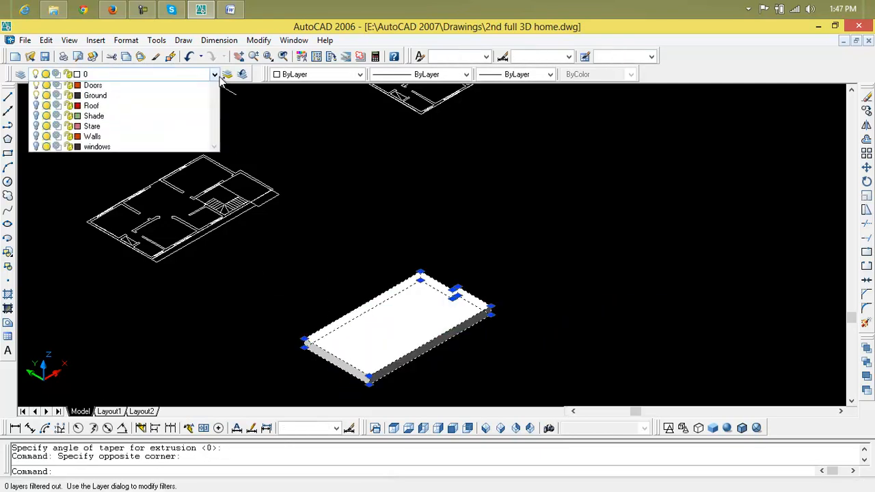
pyautogui.click(156, 118)
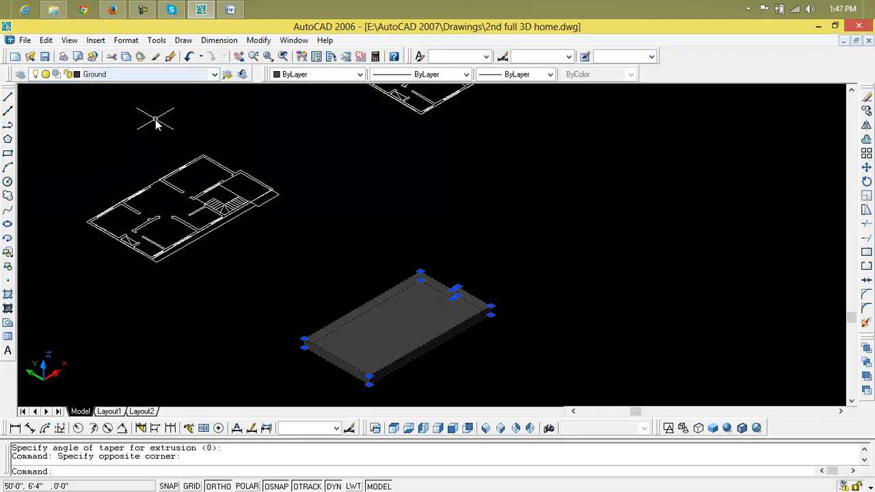
pyautogui.press('Escape')
pyautogui.press('Escape')
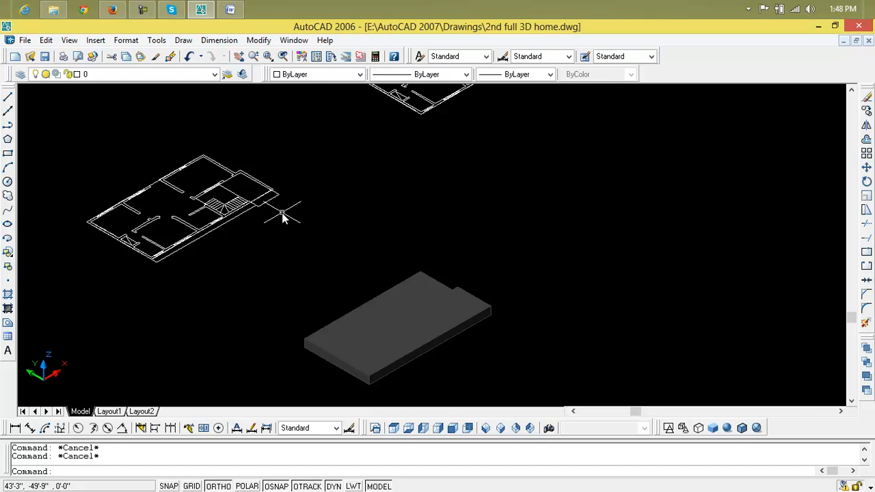
# Step: Undo the layer change and the extrusion of the ground outline
pyautogui.hotkey('ctrl', 'z')
pyautogui.hotkey('ctrl', 'z')
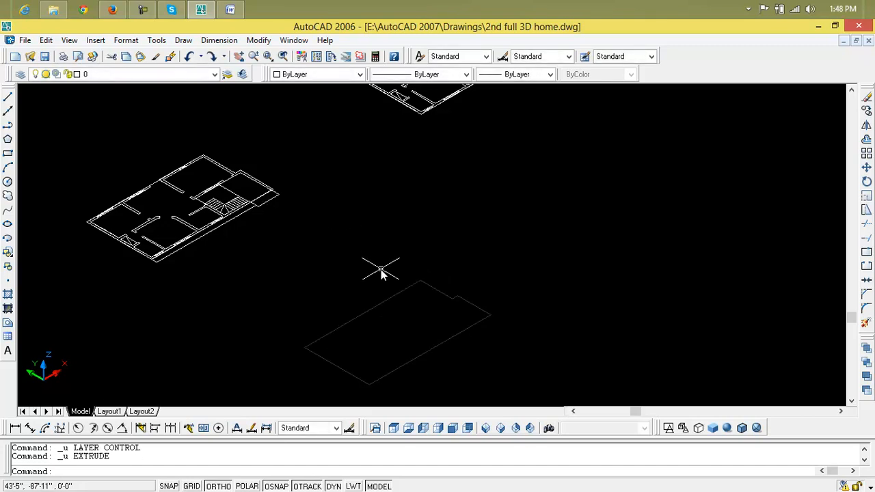
# Step: Delete the line offset 2' from the long outer wall beside the stairs
pyautogui.scroll(3, 274, 217)
pyautogui.moveTo(279, 214); pyautogui.dragTo(307, 250, button='middle')
pyautogui.click(305, 253)
pyautogui.press('Delete')
pyautogui.press('Escape')
pyautogui.press('Escape')
# Step: Offset the long outer wall line running past the stairs by 1' outward
pyautogui.scroll(2, 305, 253)
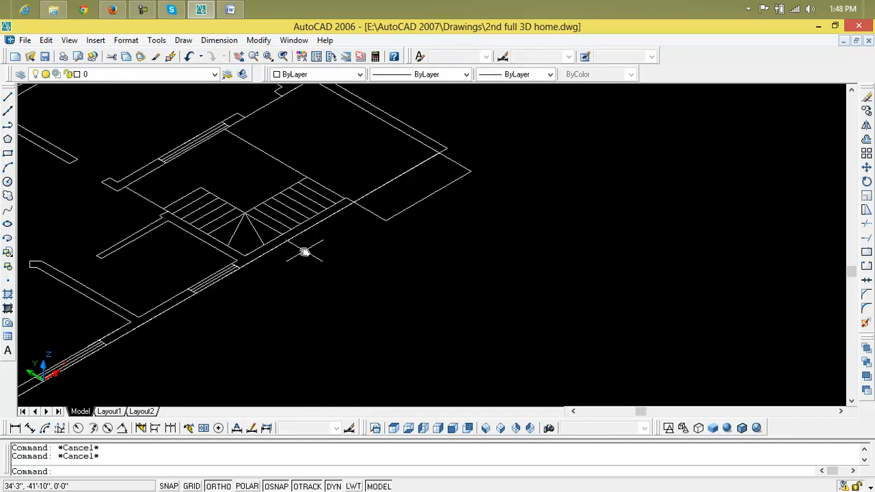
pyautogui.write('o')
pyautogui.press('Return')
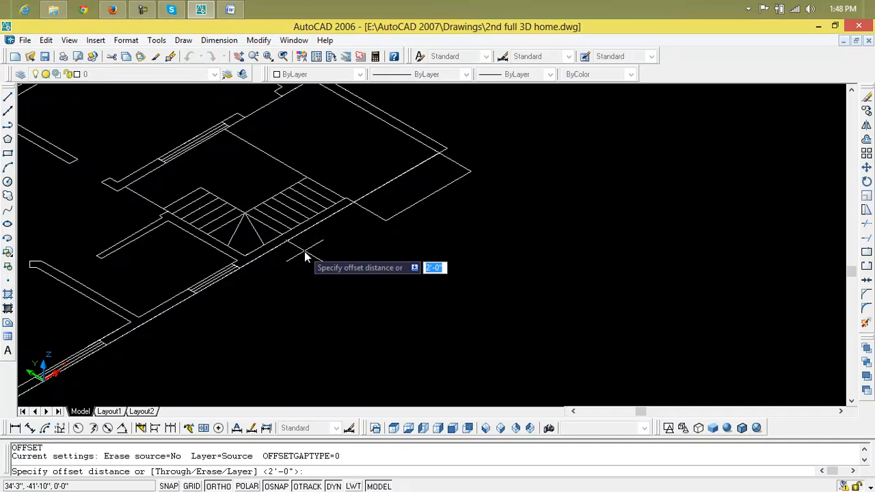
pyautogui.write("1'")
pyautogui.press('Return')
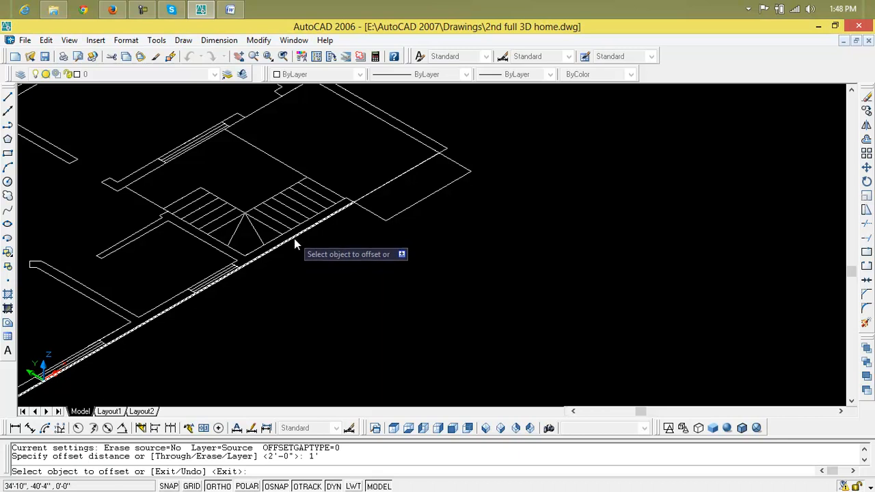
pyautogui.click(293, 237)
pyautogui.click(310, 254)
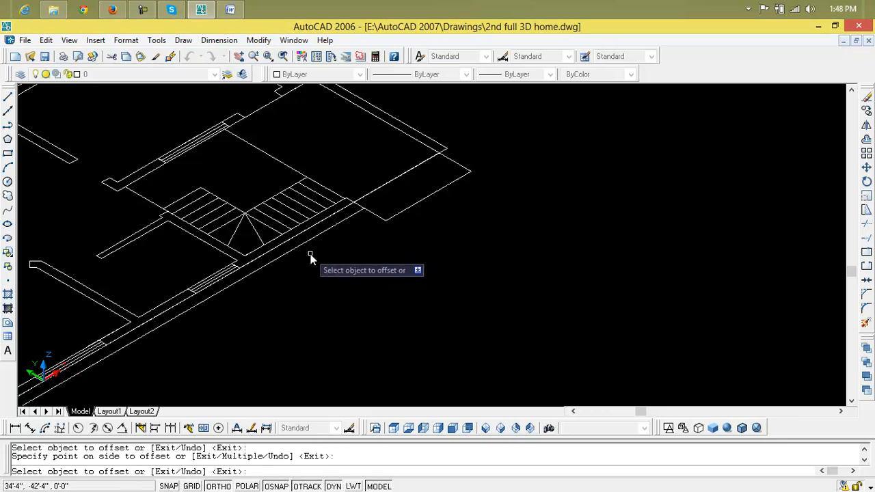
pyautogui.press('Escape')
pyautogui.press('Escape')
# Step: Delete the line offset 3' from the open side of the room beside the stairs
pyautogui.click(414, 212)
pyautogui.press('Delete')
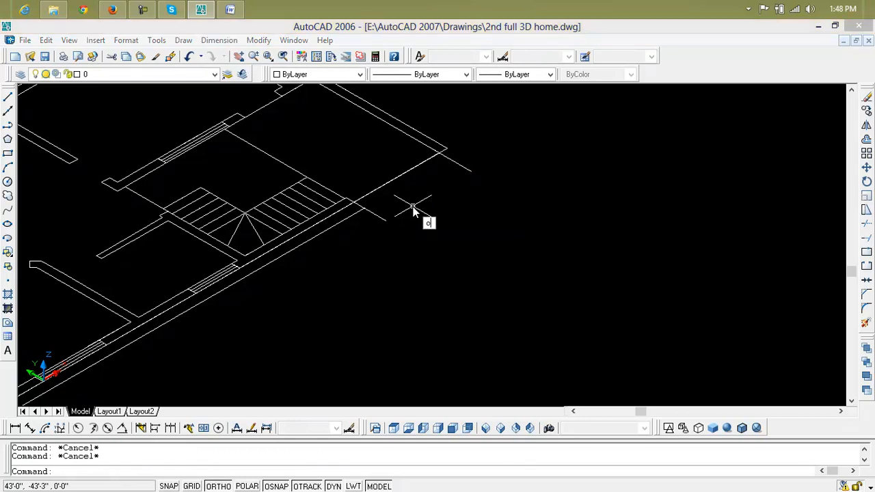
# Step: Offset the outer wall line along the open side of the room beside the stairs by 2' outward
pyautogui.write('o')
pyautogui.press('Return')
pyautogui.write("2'")
pyautogui.press('Return')
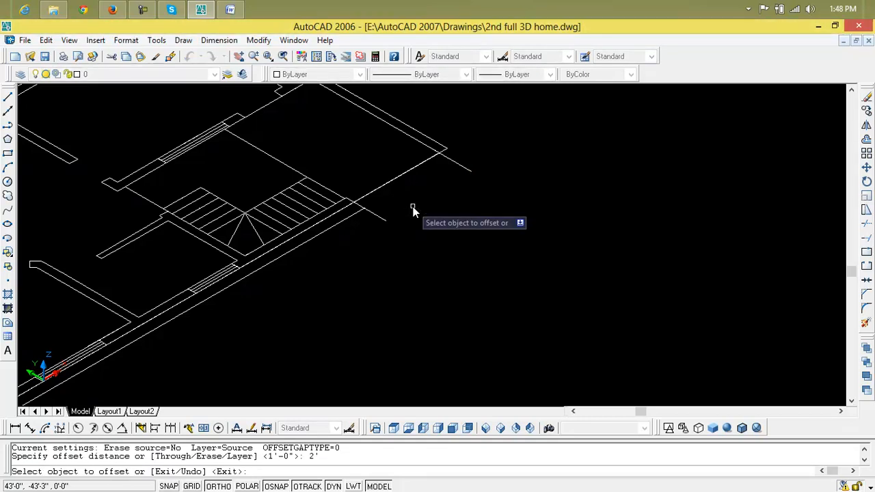
pyautogui.click(397, 180)
pyautogui.click(407, 192)
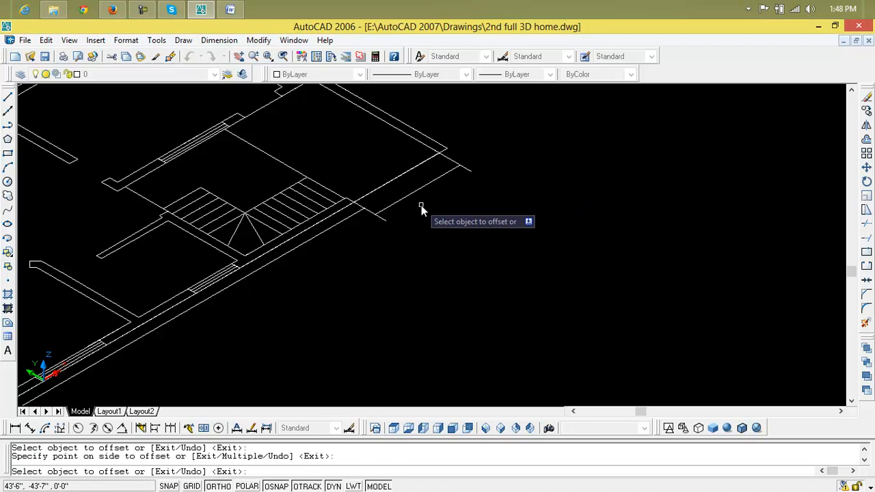
pyautogui.press('Escape')
pyautogui.press('Escape')
pyautogui.press('Escape')
pyautogui.write('tr')
pyautogui.press('Return')
pyautogui.press('Return')
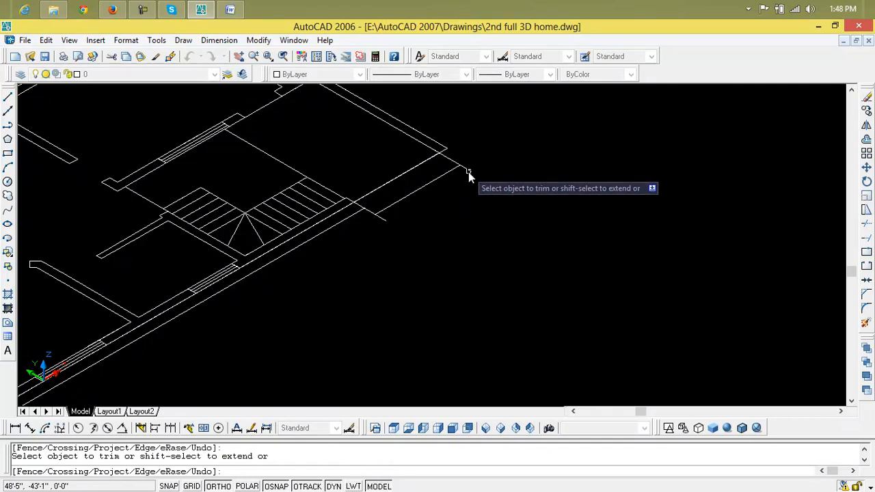
pyautogui.press('Escape')
pyautogui.press('Escape')
pyautogui.scroll(4, 468, 174)
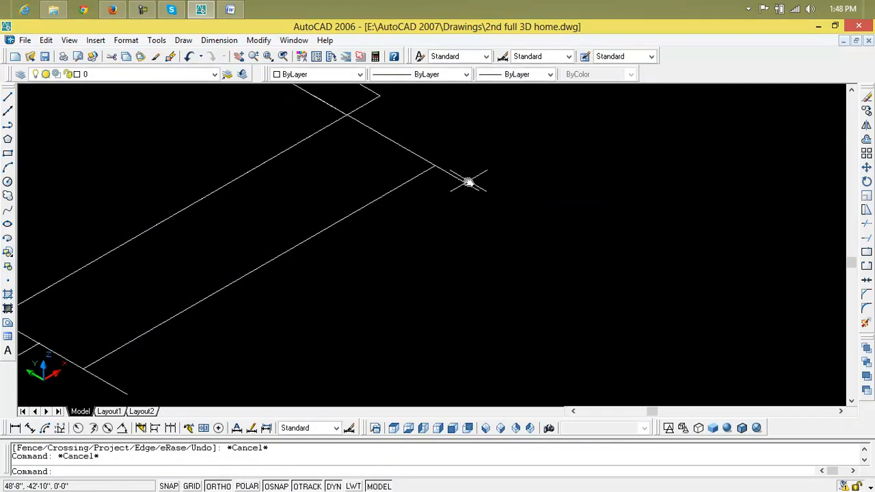
pyautogui.doubleClick(468, 181)
pyautogui.press('Escape')
pyautogui.press('Escape')
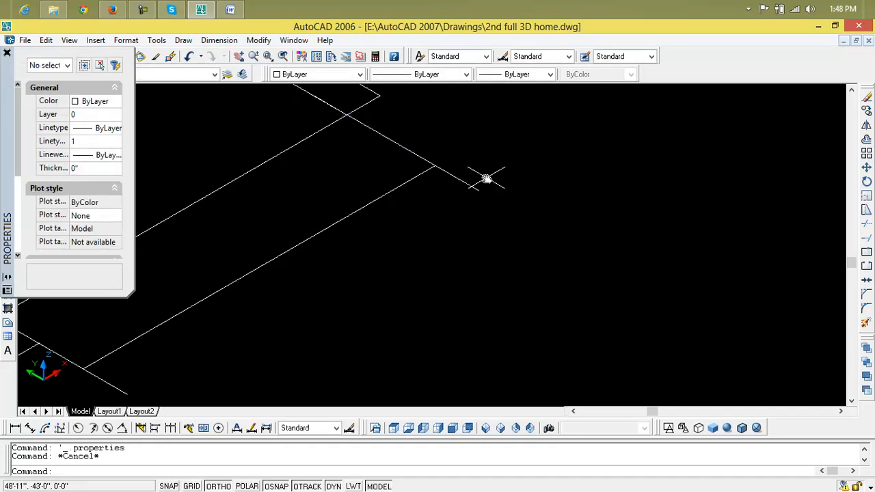
# Step: Chamfer the 2' offset line with the projecting side line at the corner farthest from the stairs, forming a sharp corner
pyautogui.write('cha')
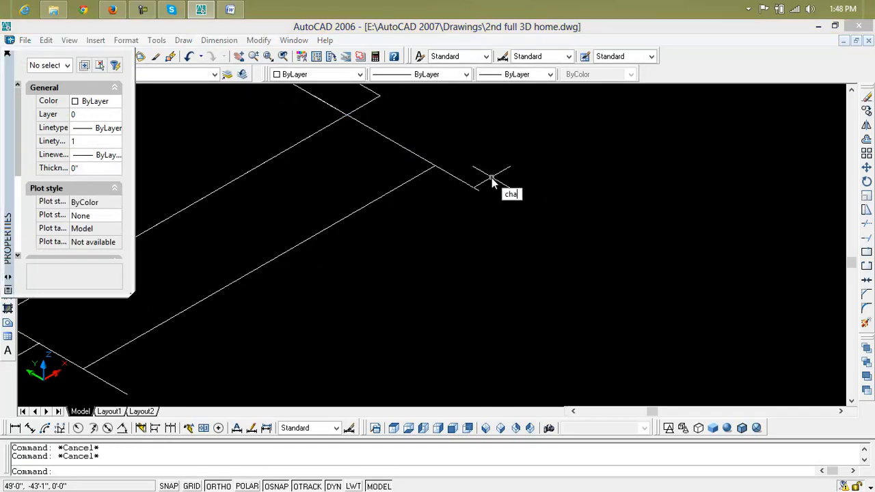
pyautogui.press('Return')
pyautogui.click(424, 171)
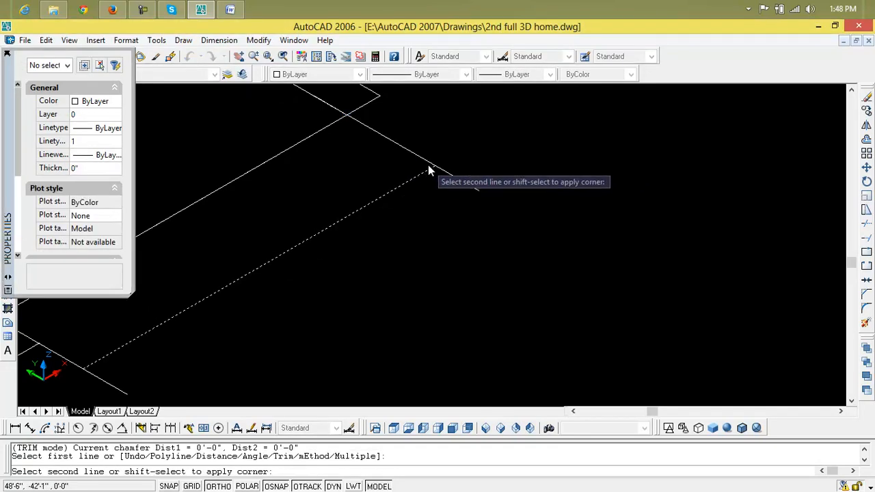
pyautogui.click(425, 167)
pyautogui.scroll(-4, 431, 171)
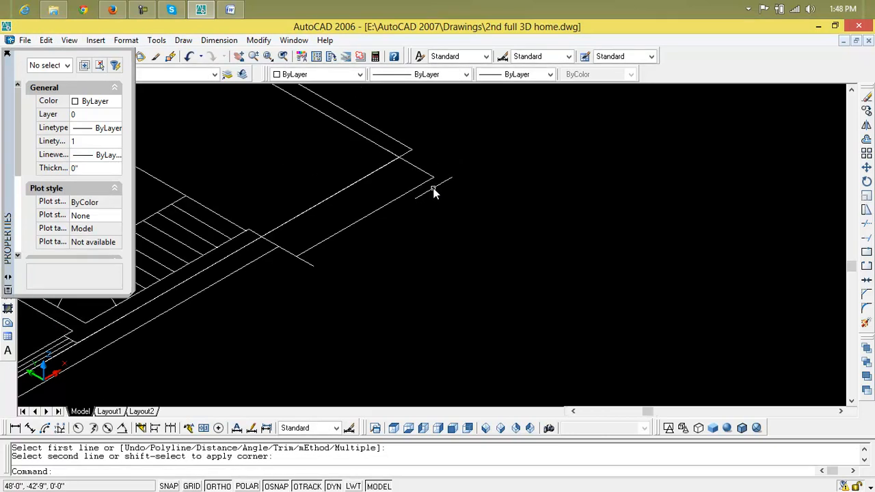
# Step: Try to chamfer the 2' offset line with the overhanging end of the side line nearest the stairs
pyautogui.press('Return')
pyautogui.click(370, 223)
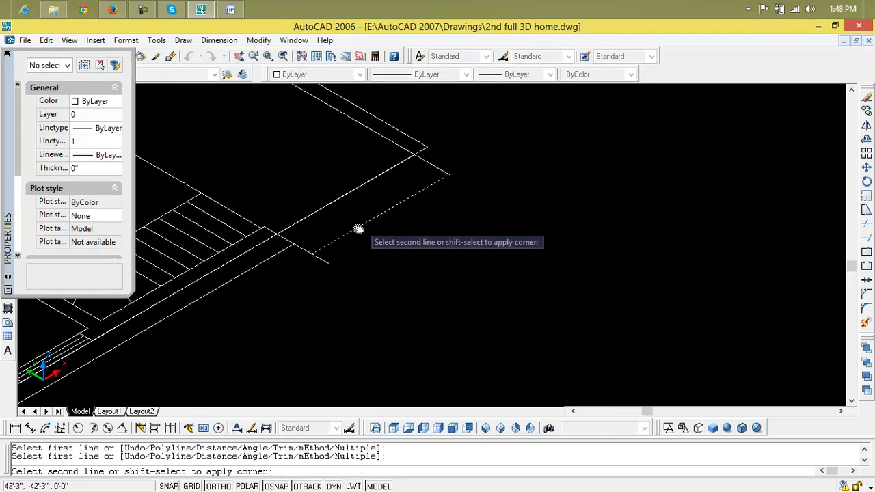
pyautogui.click(323, 258)
pyautogui.press('Return')
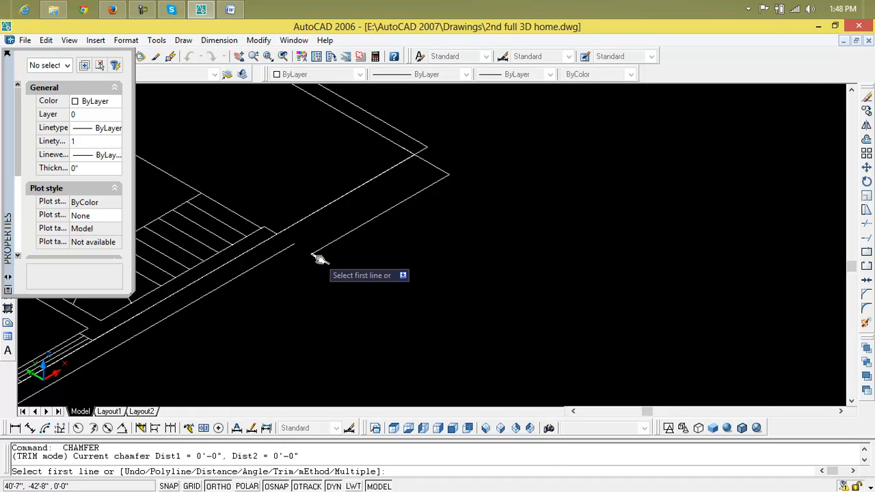
# Step: Undo the chamfer at the corner nearest the stairs and close the Properties palette
pyautogui.hotkey('ctrl', 'z')
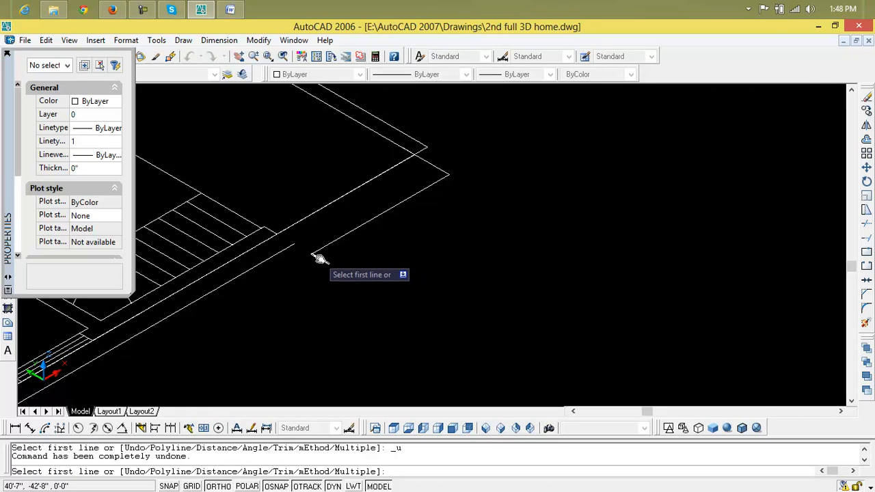
pyautogui.press('Escape')
pyautogui.press('Escape')
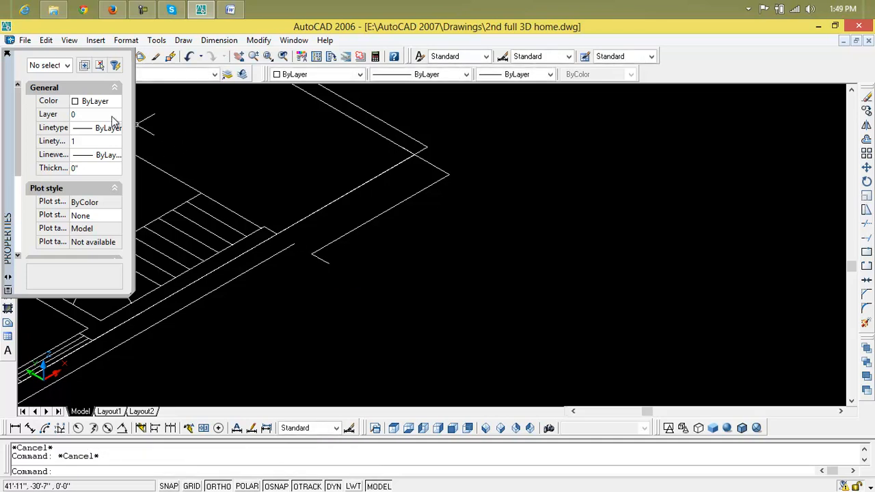
pyautogui.click(8, 54)
pyautogui.press('Escape')
pyautogui.hotkey('ctrl', 'z')
pyautogui.hotkey('ctrl', 'z')
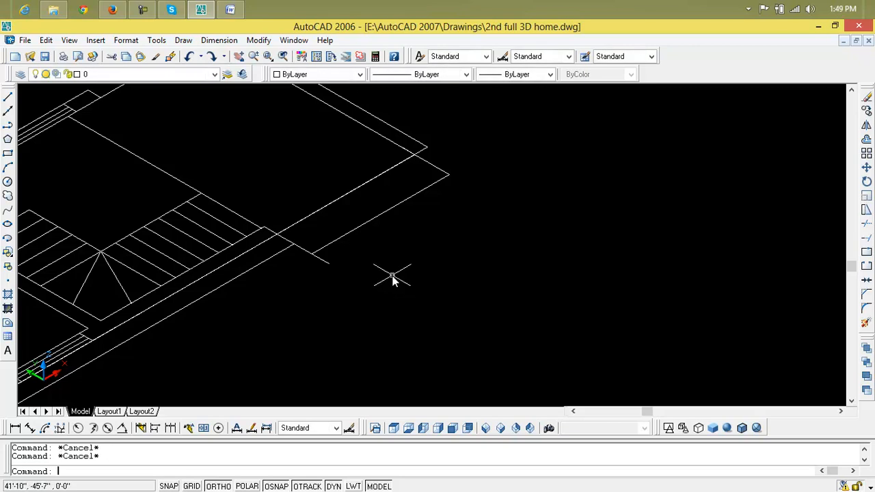
# Step: Try to fillet the 2' offset line with the side line at the corner nearest the stairs
pyautogui.write('f')
pyautogui.press('Return')
pyautogui.click(309, 251)
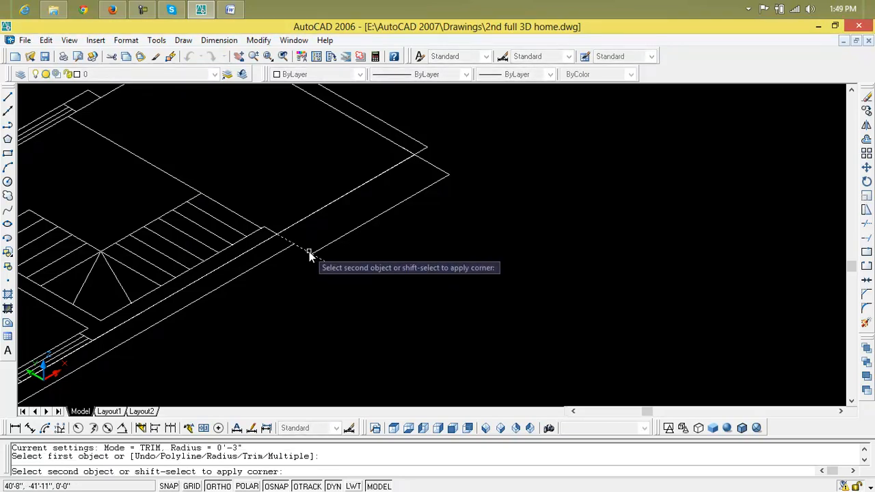
pyautogui.click(324, 251)
pyautogui.scroll(3, 336, 266)
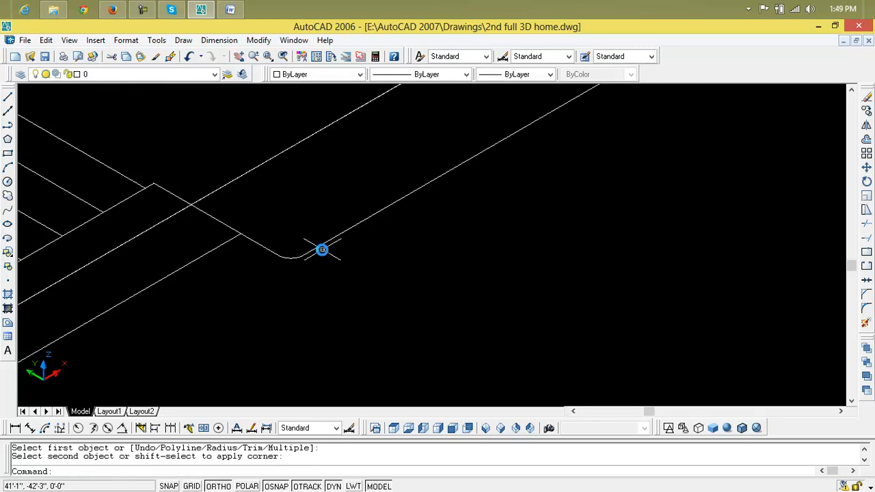
pyautogui.press('Escape')
pyautogui.press('Escape')
pyautogui.scroll(-2, 301, 257)
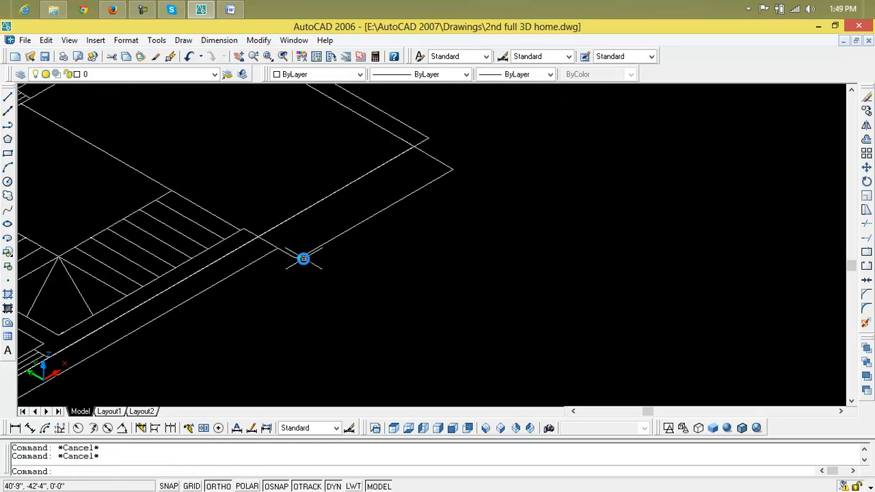
pyautogui.hotkey('ctrl', 'z')
pyautogui.hotkey('ctrl', 'z')
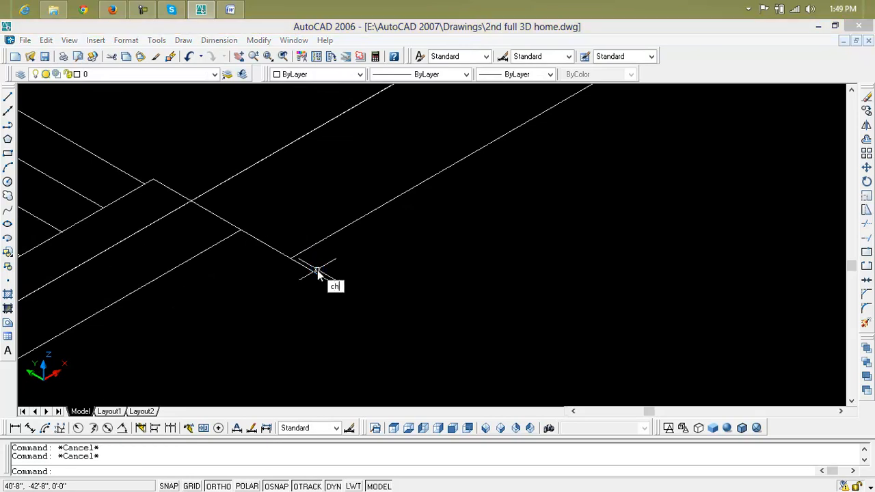
# Step: Chamfer the stair-side line with the 2' offset line, keeping the wall-side portion and forming a sharp corner
pyautogui.press('Return')
pyautogui.click(276, 249)
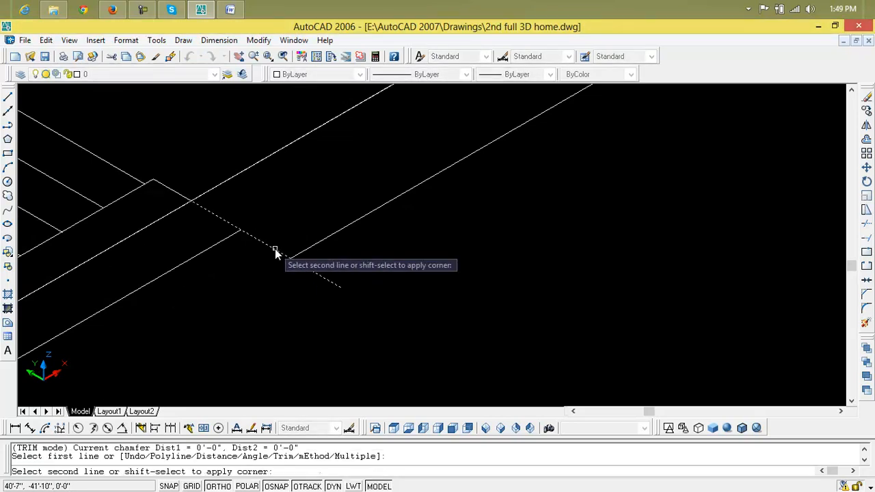
pyautogui.click(360, 225)
pyautogui.scroll(-3, 420, 277)
pyautogui.moveTo(420, 278); pyautogui.dragTo(393, 276, button='middle')
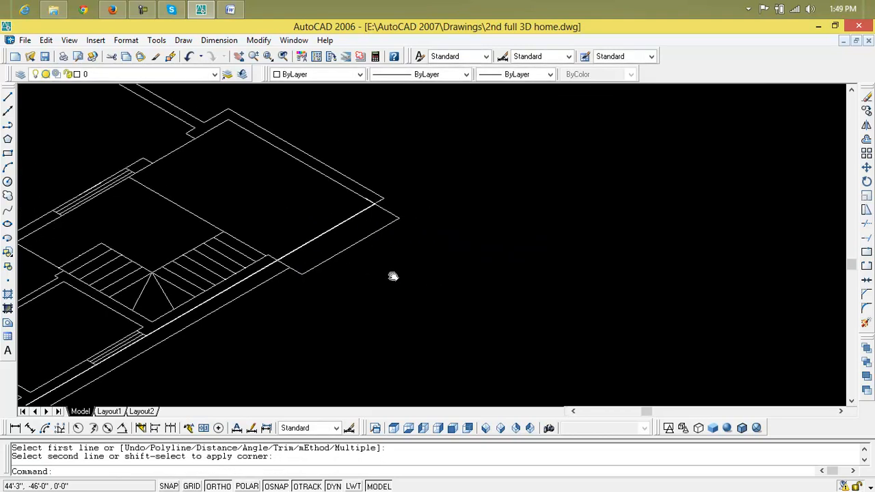
pyautogui.scroll(3, 368, 255)
pyautogui.press('Escape')
pyautogui.press('Escape')
pyautogui.write('o')
pyautogui.press('Return')
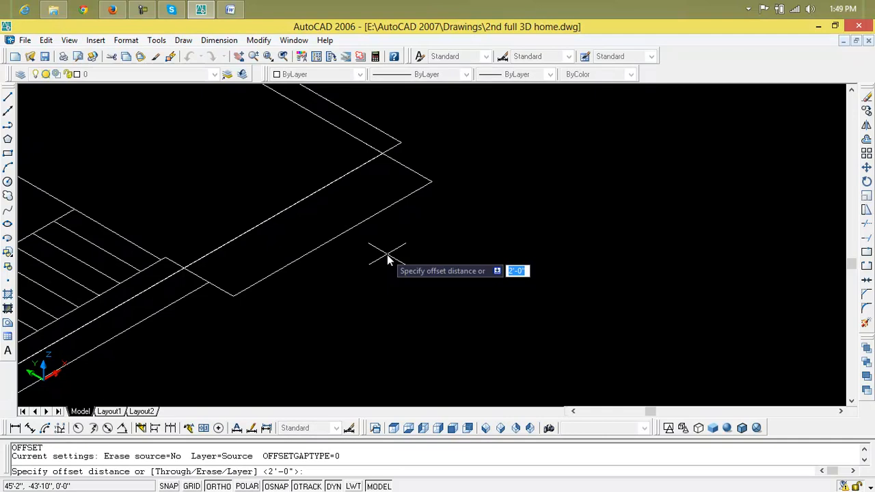
pyautogui.write('6"')
pyautogui.press('Return')
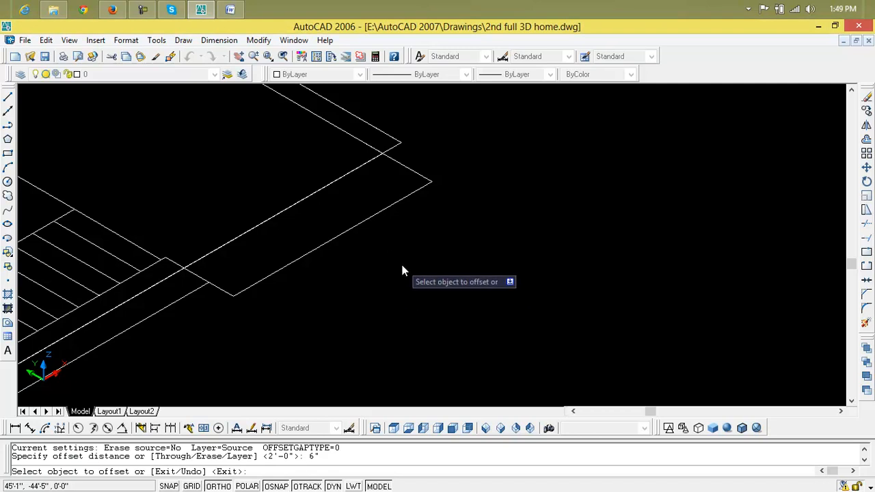
pyautogui.press('Escape')
pyautogui.press('Escape')
pyautogui.press('Escape')
# Step: Offset the outer edge of the 2' deep projection by 3" inward
pyautogui.write('o')
pyautogui.press('Return')
pyautogui.write('3"')
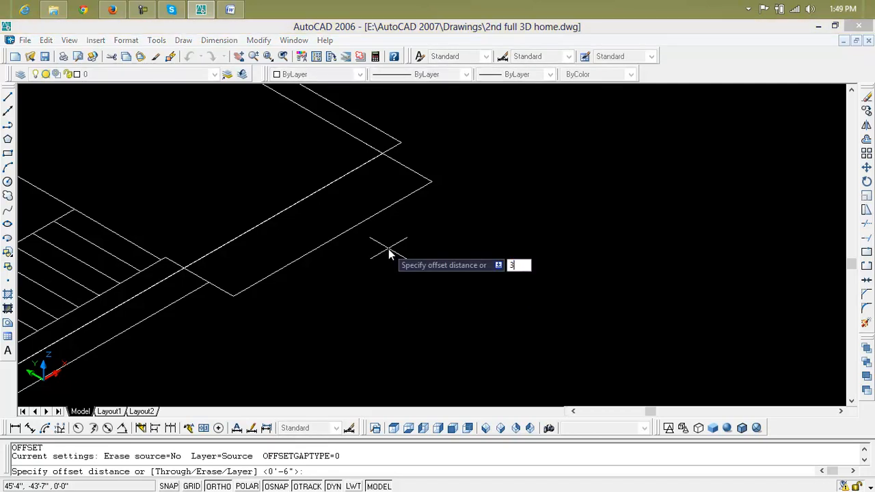
pyautogui.press('Return')
pyautogui.click(346, 230)
pyautogui.click(340, 227)
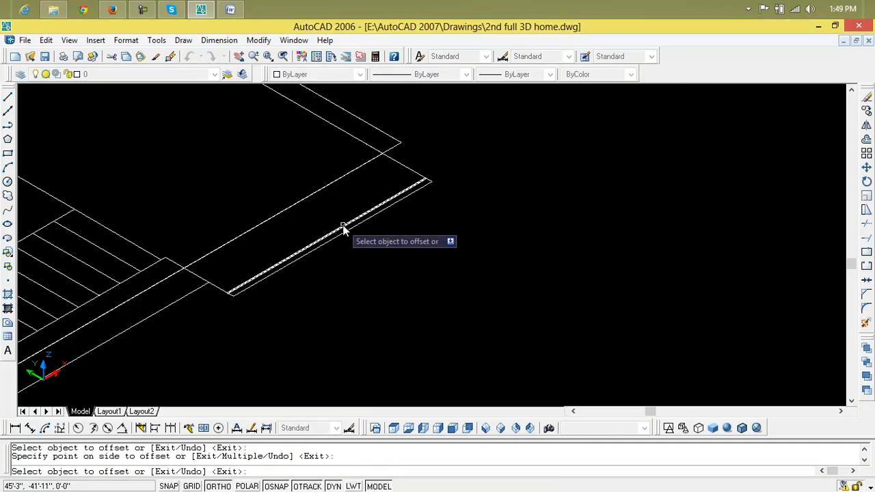
pyautogui.press('Escape')
# Step: Delete the line offset 3" from the projection's outer edge
pyautogui.click(344, 231)
pyautogui.press('Delete')
pyautogui.press('Escape')
pyautogui.press('Escape')
# Step: Offset the projection's outer edge inward three times in succession, spacing the lines 4" apart
pyautogui.write('o')
pyautogui.press('Return')
pyautogui.write('4"')
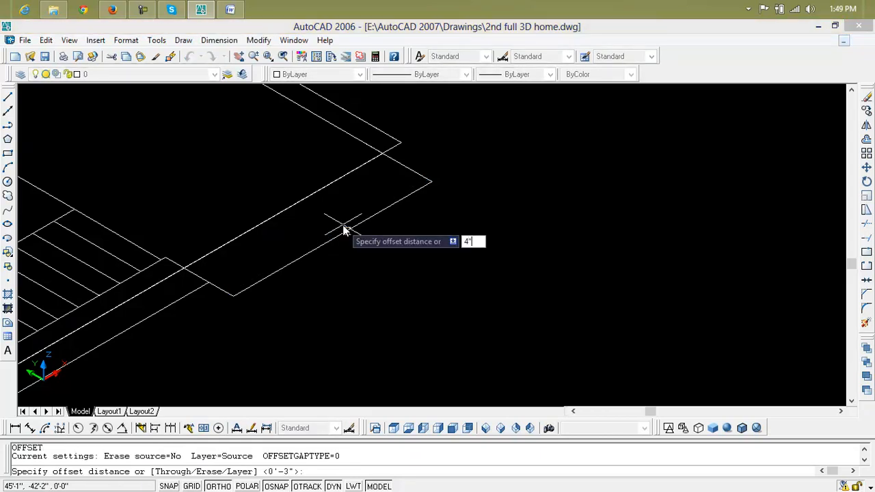
pyautogui.press('Return')
pyautogui.click(343, 230)
pyautogui.click(335, 226)
pyautogui.click(337, 226)
pyautogui.click(328, 218)
pyautogui.click(328, 227)
pyautogui.click(317, 212)
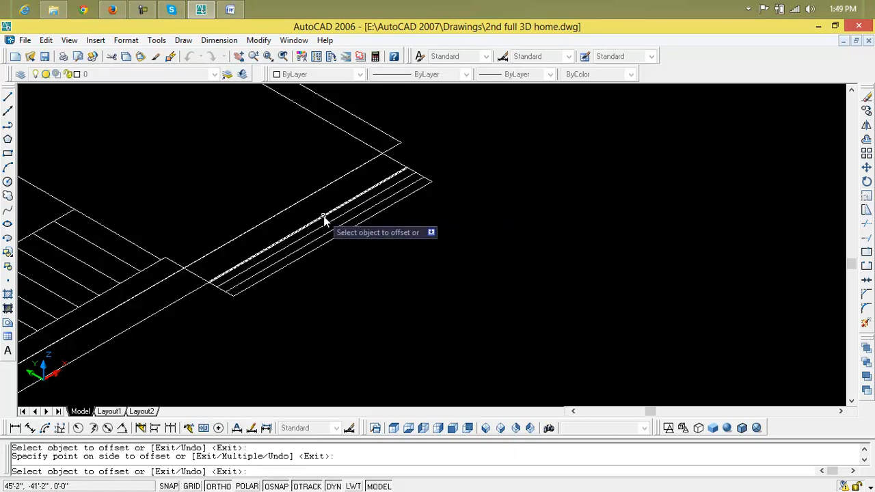
pyautogui.press('Escape')
# Step: Delete the three lines spaced 4" apart inside the projection
pyautogui.click(323, 215)
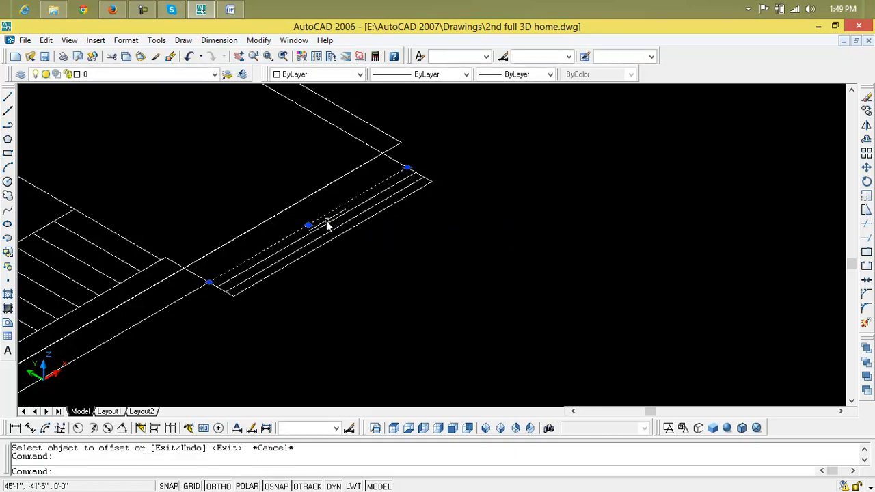
pyautogui.click(327, 223)
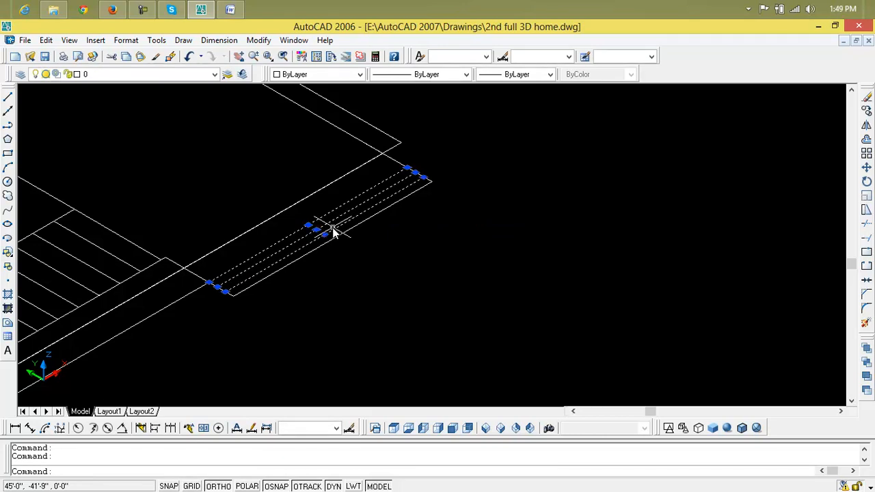
pyautogui.press('Delete')
pyautogui.press('Escape')
pyautogui.press('Escape')
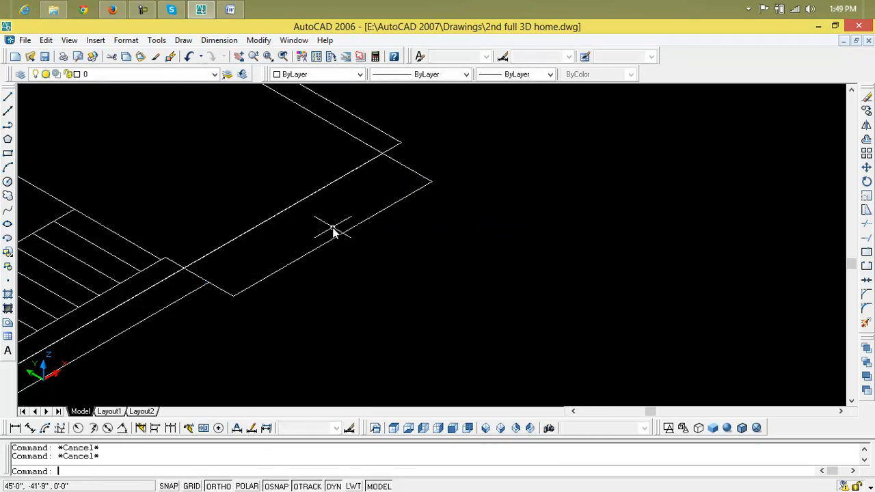
# Step: Offset the projection's outer edge inward three times in succession, spacing the lines 6" apart
pyautogui.write('o')
pyautogui.press('Return')
pyautogui.write('6')
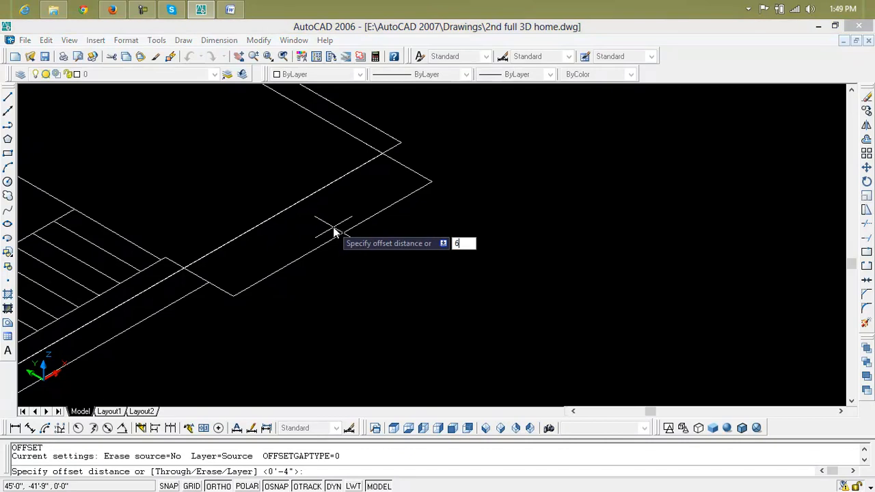
pyautogui.press('Return')
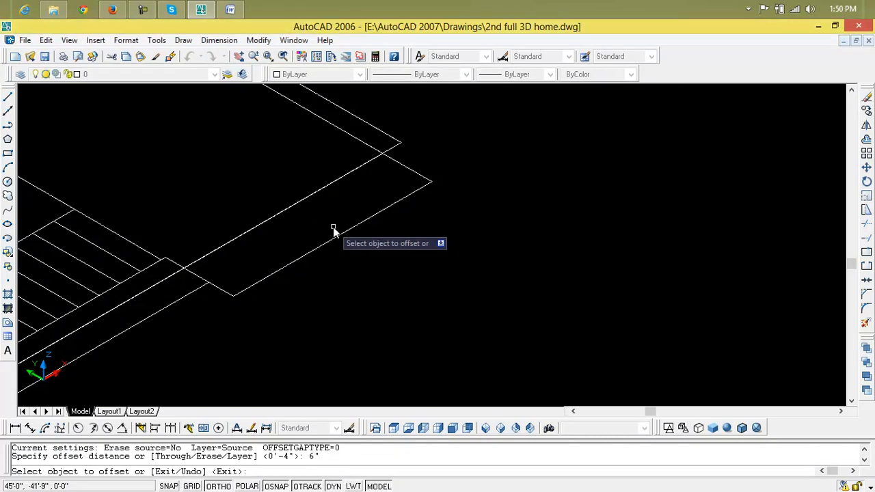
pyautogui.click(333, 227)
pyautogui.click(335, 232)
pyautogui.click(332, 228)
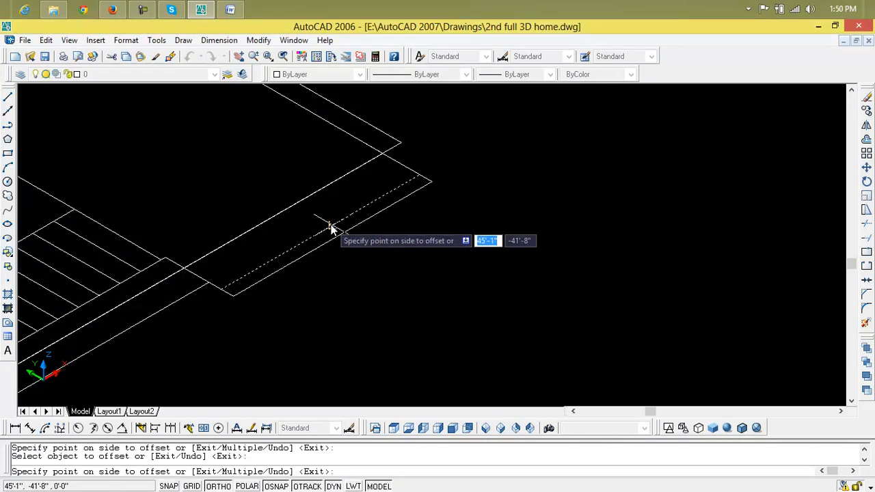
pyautogui.click(322, 218)
pyautogui.click(319, 220)
pyautogui.click(313, 212)
pyautogui.press('Escape')
# Step: Create polyline boundaries from internal points in the four 6" strips of the room-side projection
pyautogui.scroll(-3, 317, 222)
pyautogui.scroll(-2, 424, 220)
pyautogui.scroll(3, 376, 237)
pyautogui.scroll(-4, 372, 239)
pyautogui.scroll(1, 383, 239)
pyautogui.scroll(5, 398, 245)
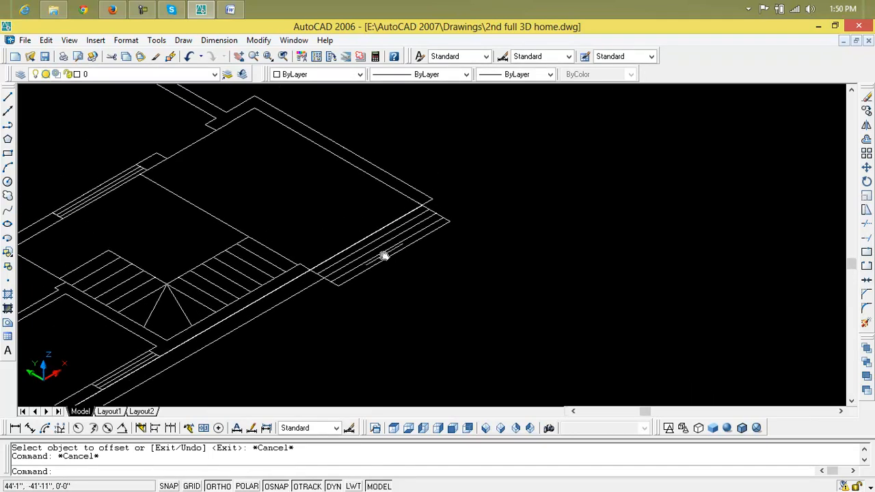
pyautogui.press('Escape')
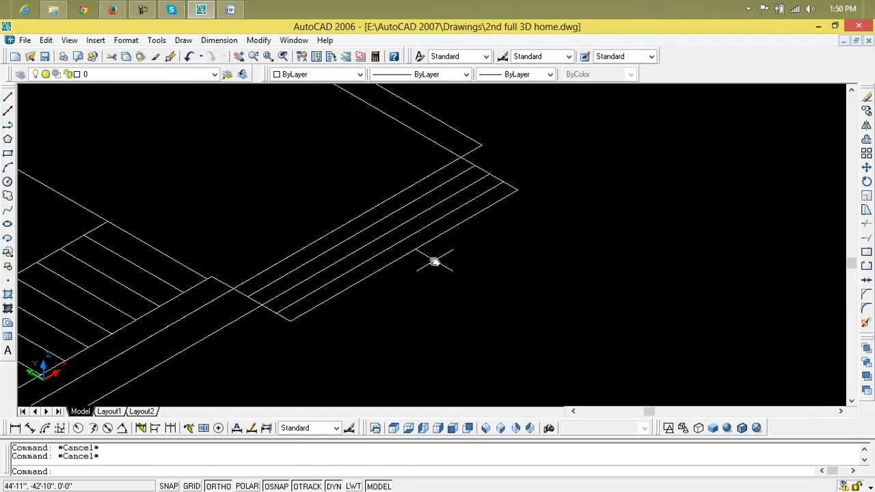
pyautogui.write('bo')
pyautogui.press('Return')
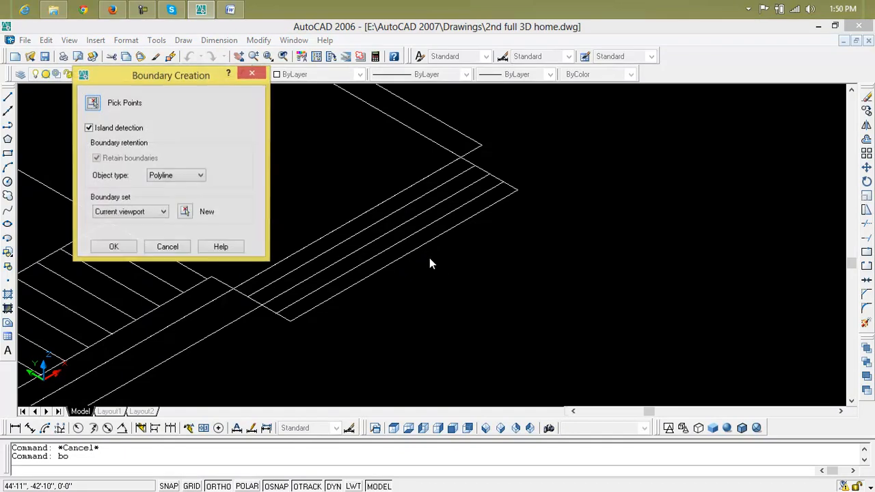
pyautogui.click(93, 104)
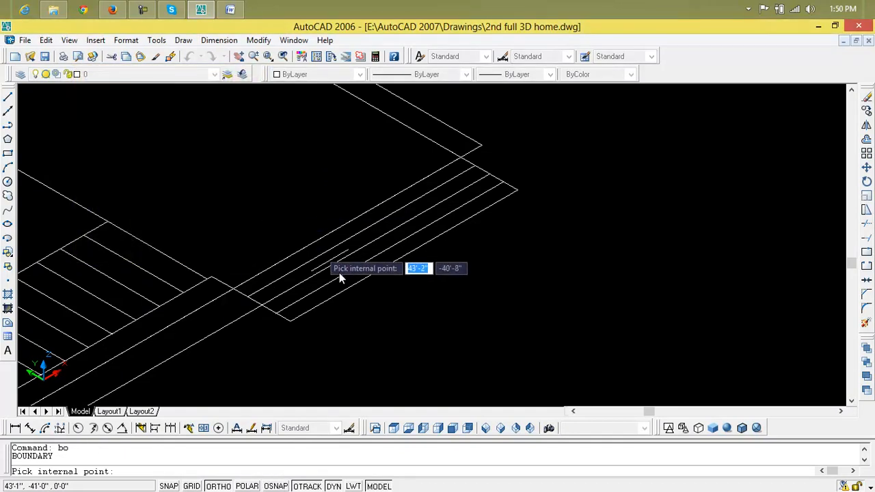
pyautogui.click(366, 265)
pyautogui.click(356, 253)
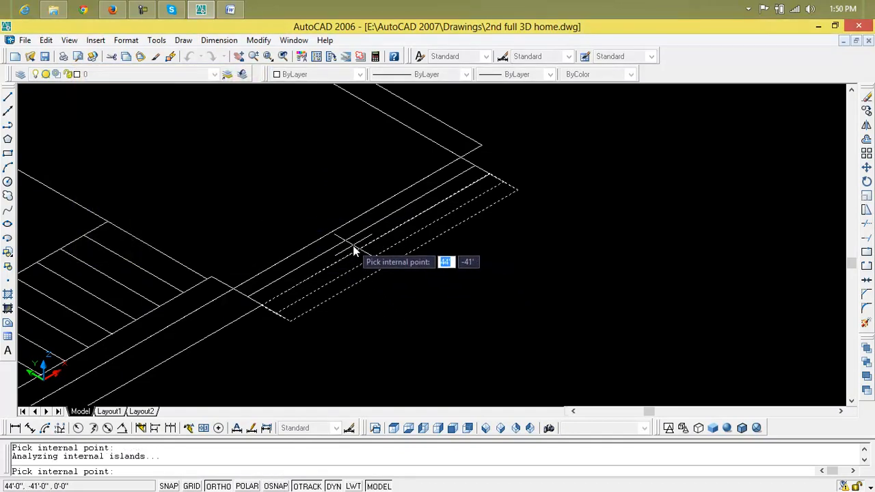
pyautogui.press('Return')
# Step: Try to create a polyline boundary inside the long narrow projection strip running along the outer wall beside the stairs
pyautogui.scroll(-2, 404, 278)
pyautogui.moveTo(376, 290); pyautogui.dragTo(451, 237, button='middle')
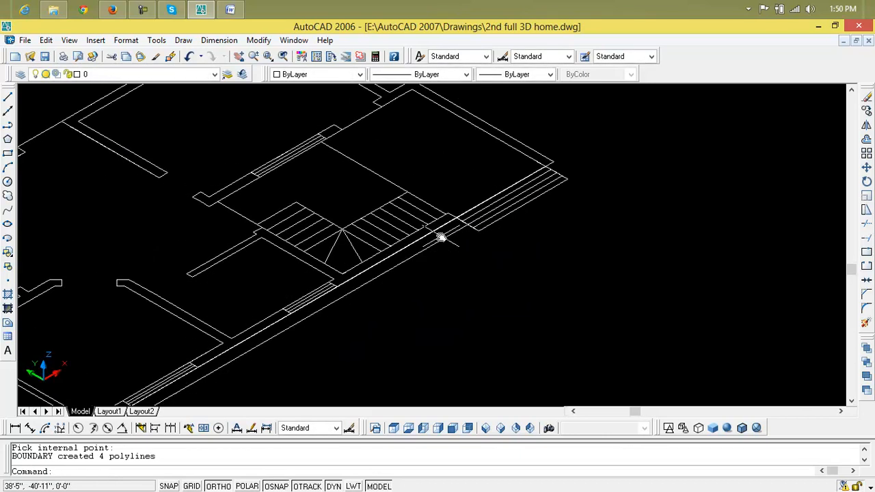
pyautogui.write('bo')
pyautogui.press('Return')
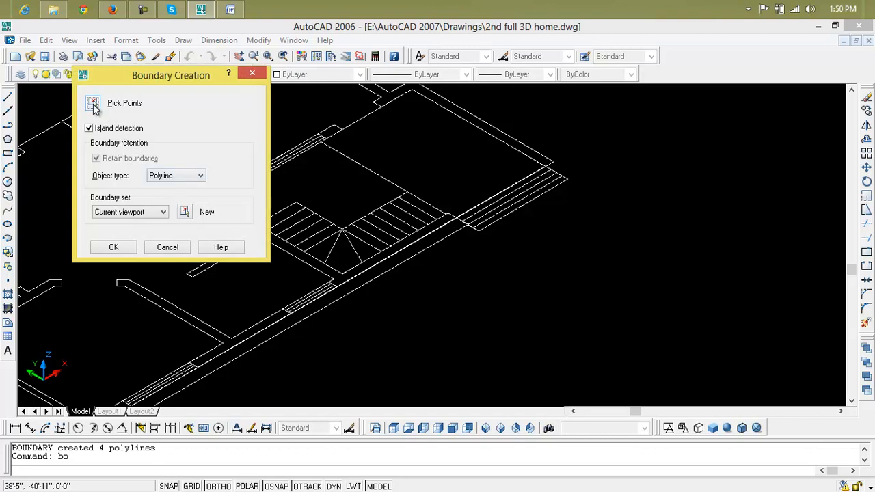
pyautogui.click(93, 104)
pyautogui.click(328, 301)
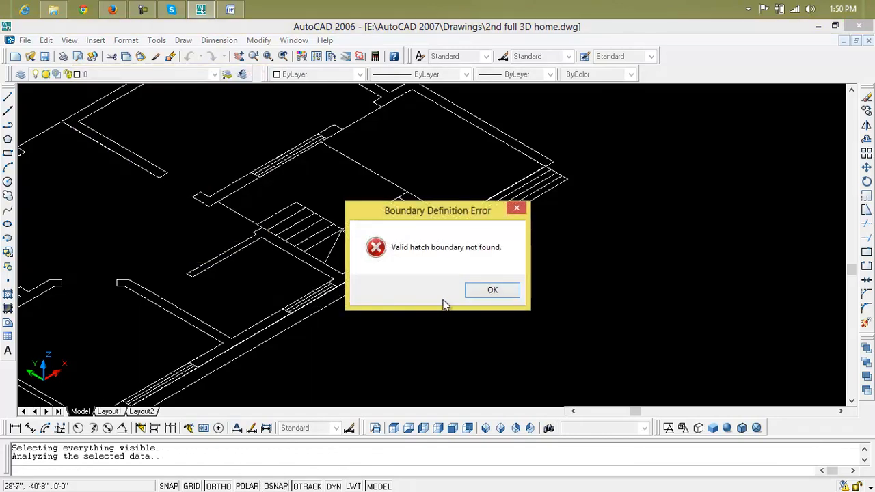
pyautogui.click(491, 290)
pyautogui.scroll(-2, 411, 289)
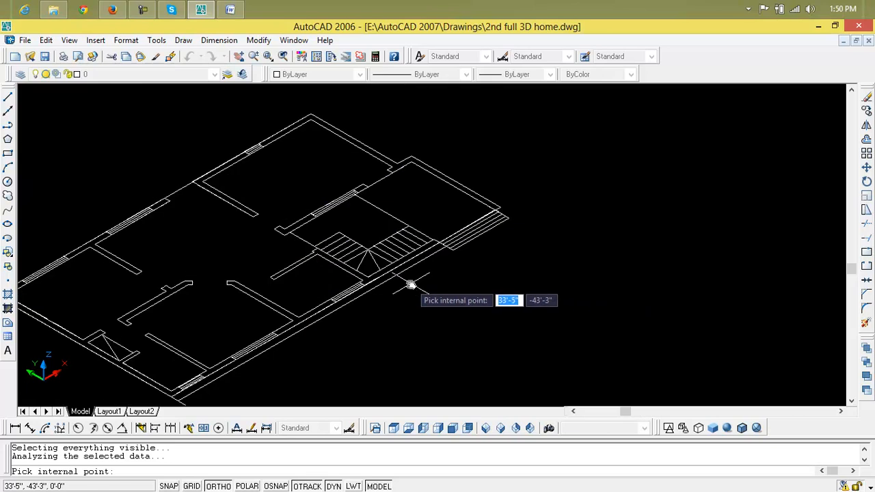
pyautogui.scroll(5, 411, 290)
pyautogui.moveTo(308, 376); pyautogui.dragTo(333, 318, button='middle')
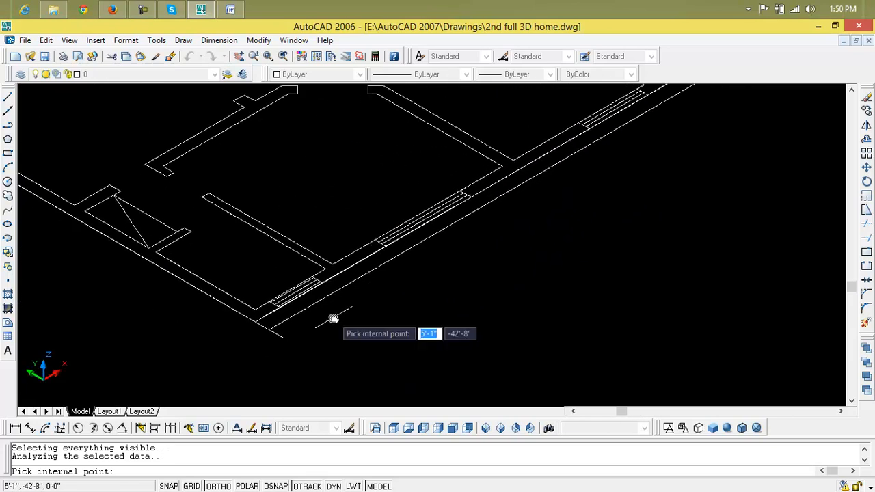
pyautogui.press('Escape')
pyautogui.press('Escape')
pyautogui.press('Escape')
# Step: Chamfer the long projection's outer line with its short end line at zero distance to form a sharp corner at the far end
pyautogui.write('cha')
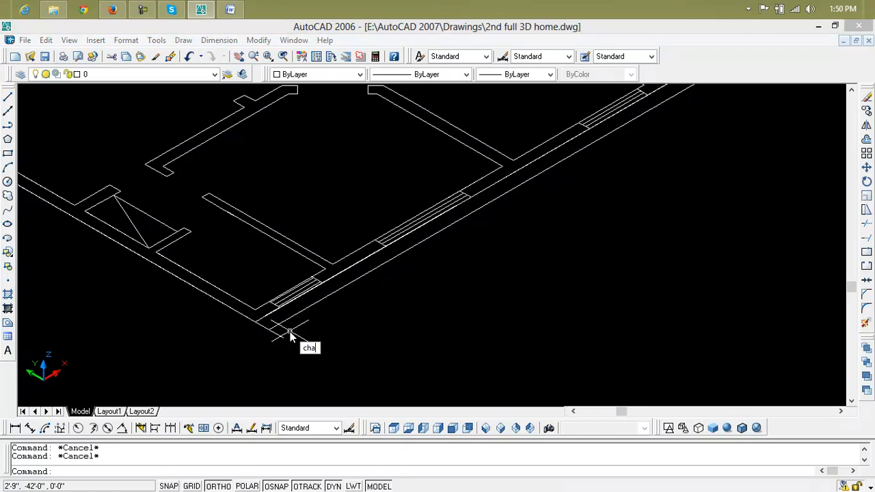
pyautogui.press('Return')
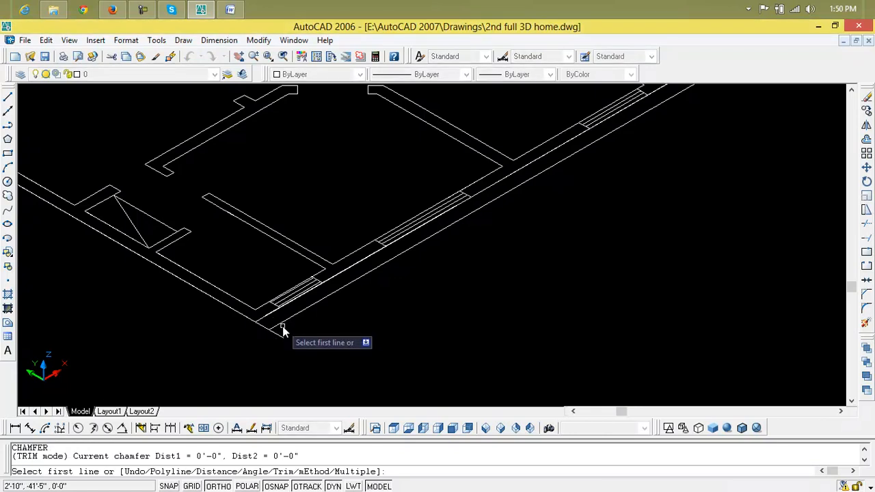
pyautogui.click(296, 316)
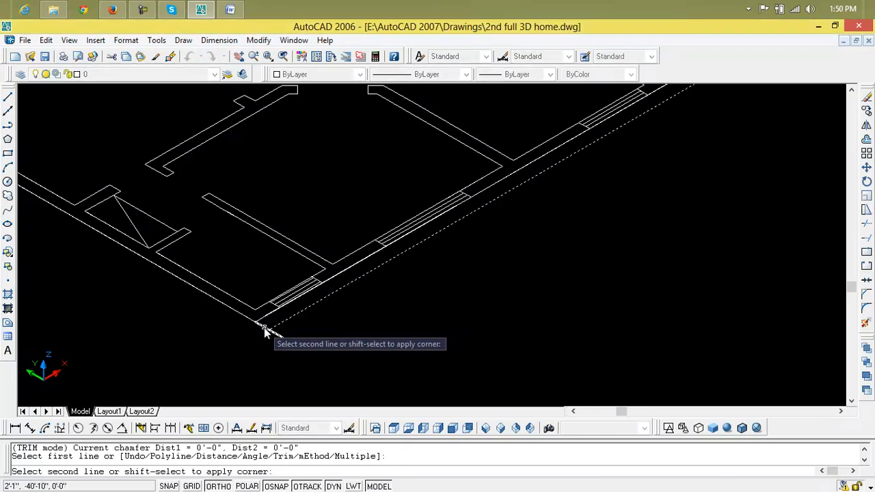
pyautogui.click(266, 331)
pyautogui.press('Escape')
pyautogui.press('Escape')
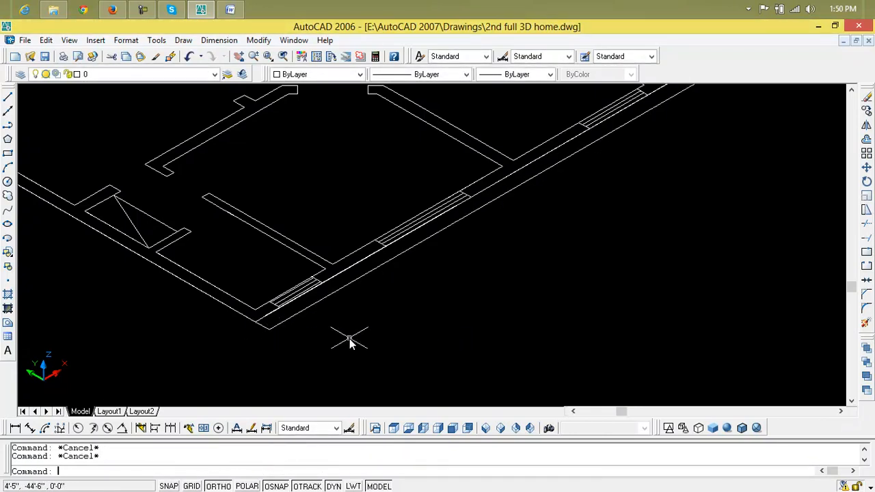
# Step: Try again to create a polyline boundary inside the long projection strip with its far corner closed
pyautogui.write('bo')
pyautogui.press('Return')
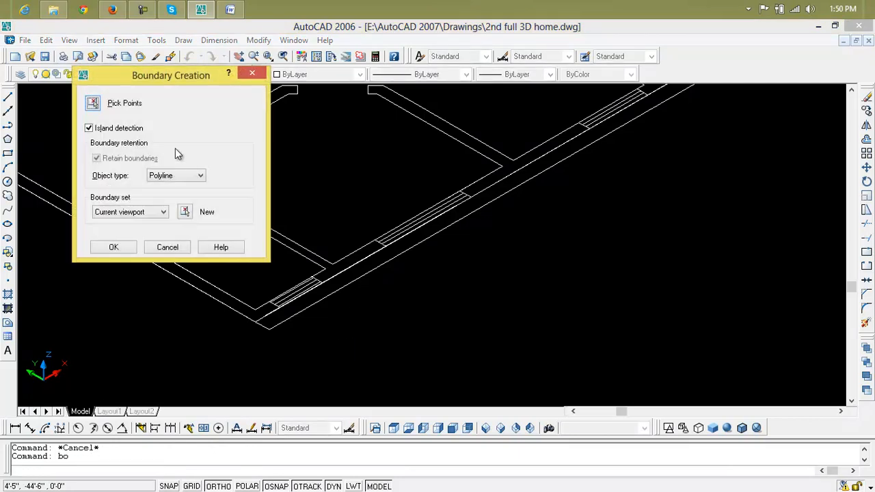
pyautogui.click(93, 108)
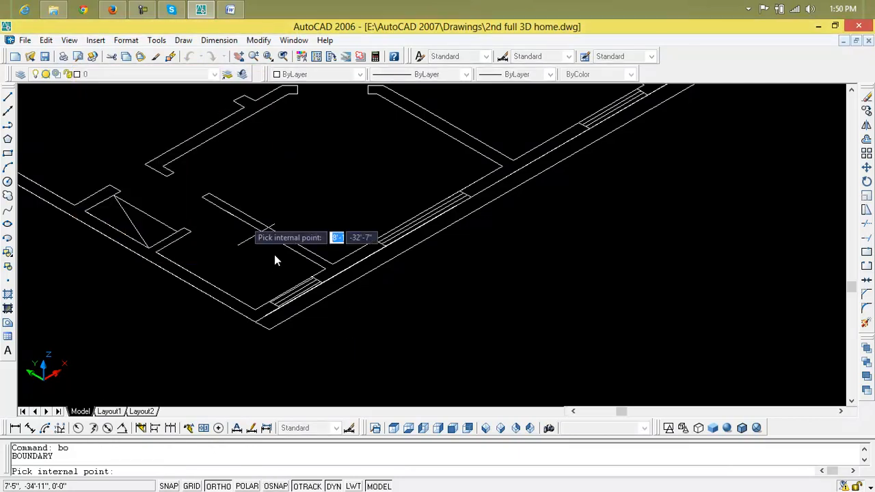
pyautogui.click(322, 296)
pyautogui.click(498, 296)
pyautogui.click(447, 236)
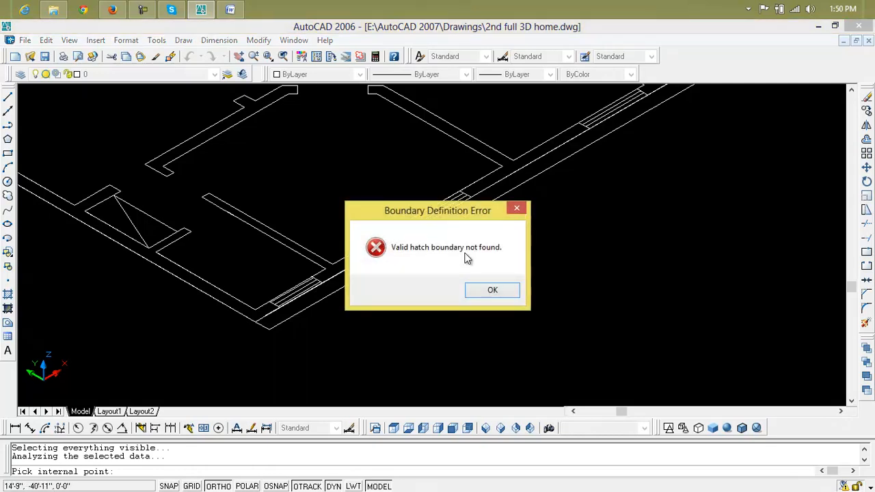
pyautogui.click(491, 290)
pyautogui.scroll(-3, 491, 290)
pyautogui.moveTo(494, 293)
pyautogui.mouseDown(button='middle')
pyautogui.moveTo(471, 307)
pyautogui.moveTo(444, 277)
pyautogui.mouseUp(button='middle')
pyautogui.scroll(5, 457, 250)
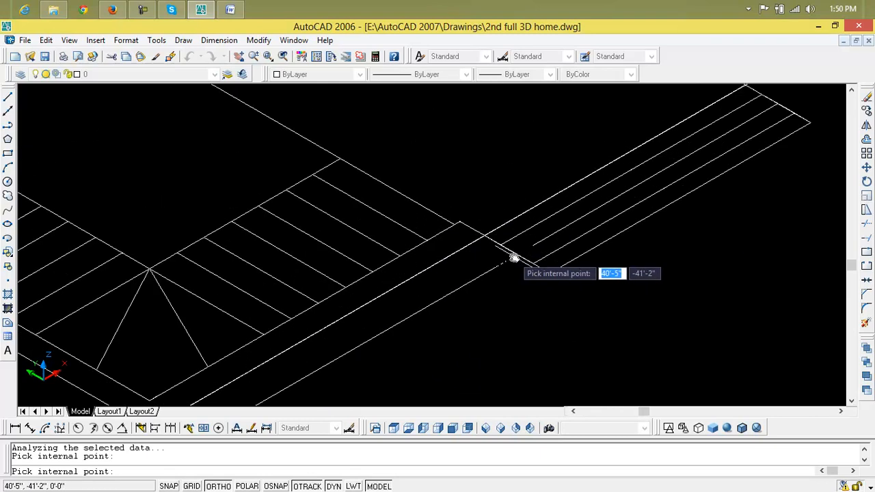
pyautogui.scroll(-4, 538, 271)
pyautogui.press('Escape')
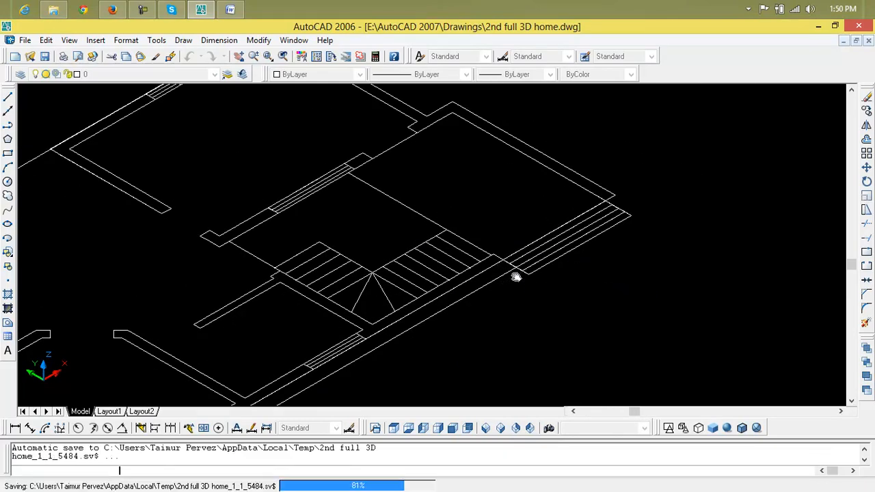
# Step: Try to create the long strip's boundary from a new boundary set containing its outer line and the wall line
pyautogui.write('bo')
pyautogui.press('Return')
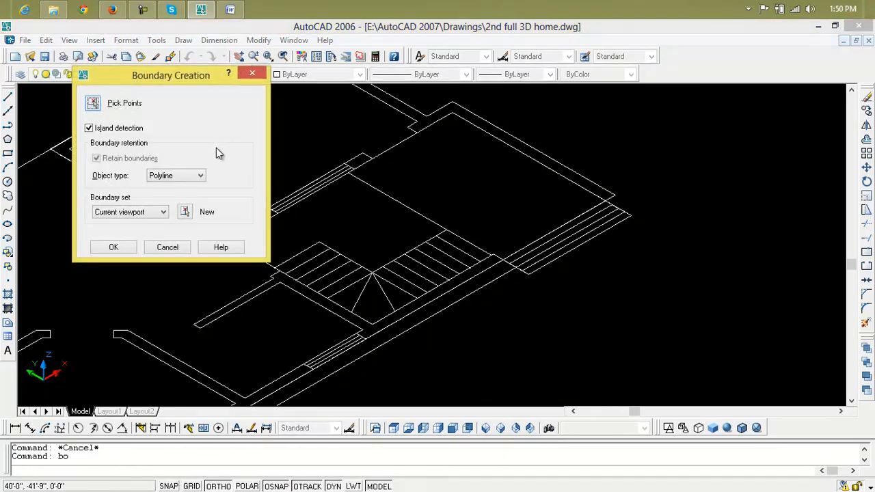
pyautogui.click(185, 212)
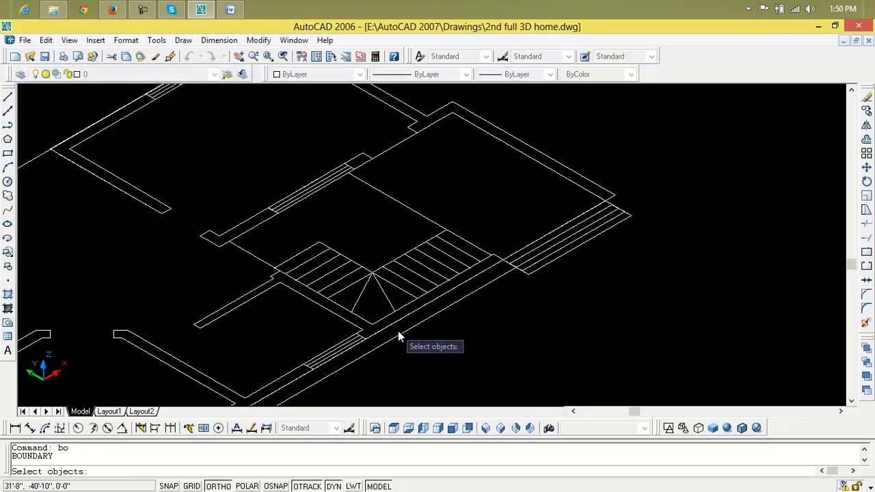
pyautogui.scroll(2, 406, 340)
pyautogui.click(408, 333)
pyautogui.click(396, 321)
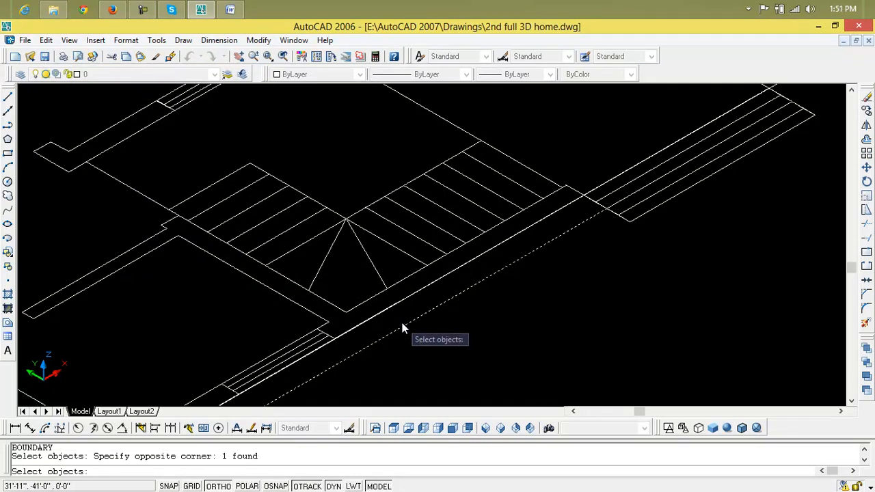
pyautogui.click(392, 309)
pyautogui.press('Return')
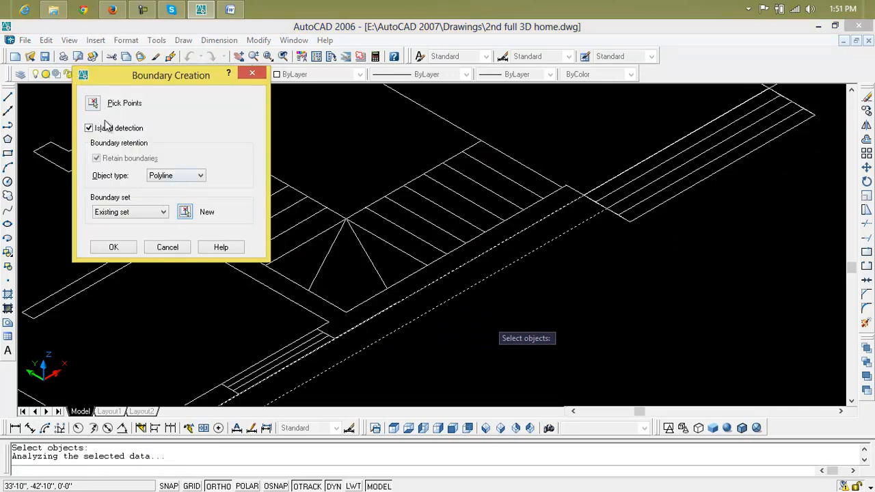
pyautogui.click(92, 103)
pyautogui.click(431, 305)
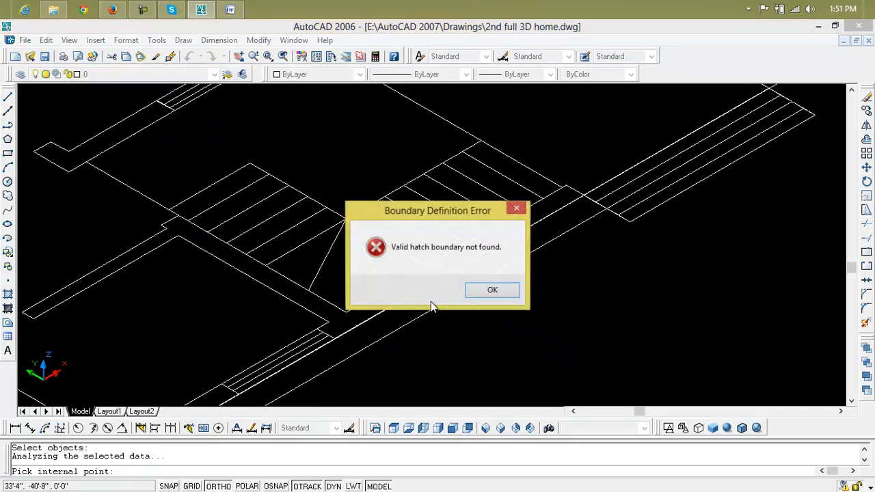
pyautogui.click(491, 290)
# Step: Examine the long projection strip's edges and both end corners for gaps in its outline
pyautogui.scroll(-3, 489, 289)
pyautogui.scroll(-6, 502, 260)
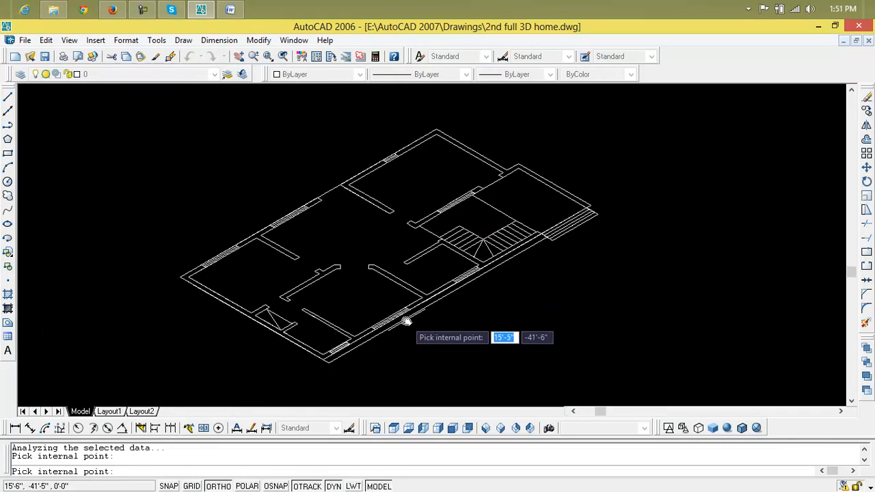
pyautogui.scroll(5, 406, 323)
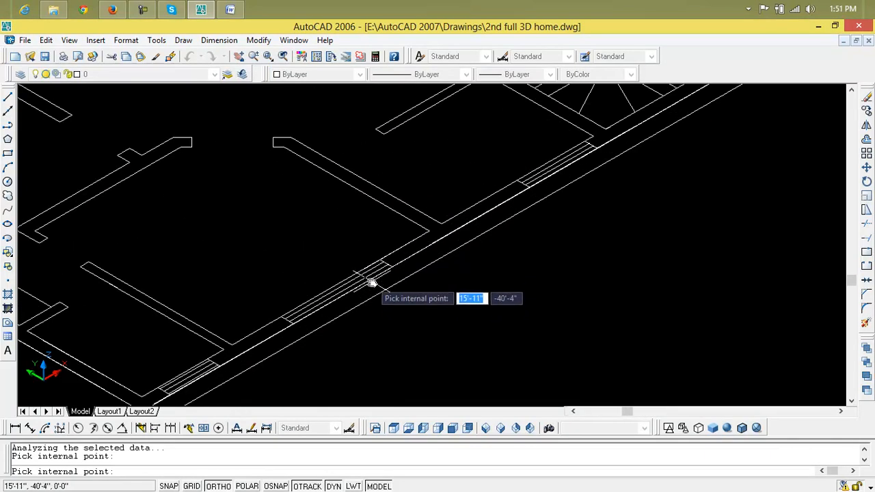
pyautogui.scroll(-3, 373, 284)
pyautogui.scroll(3, 315, 335)
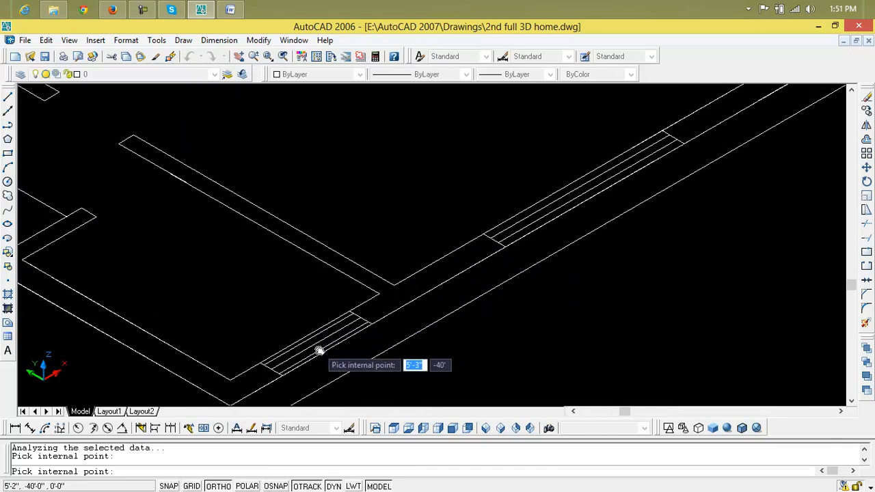
pyautogui.moveTo(318, 350); pyautogui.dragTo(320, 230, button='middle')
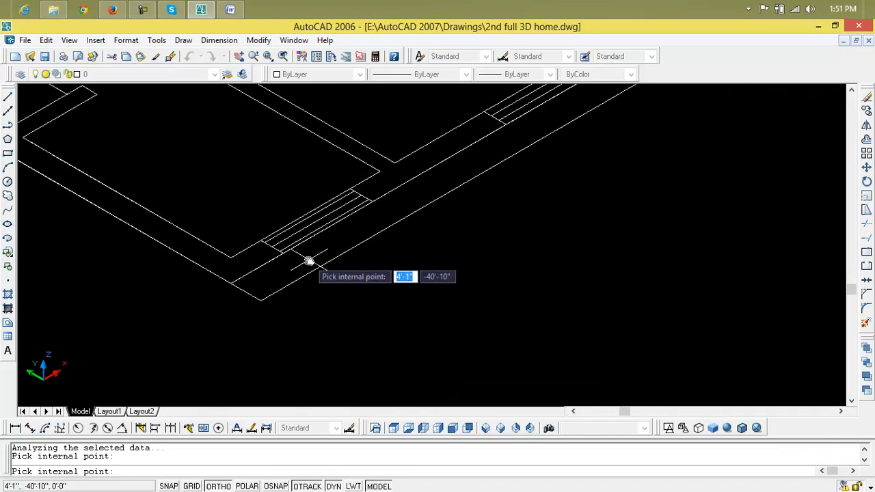
pyautogui.press('Escape')
pyautogui.press('Escape')
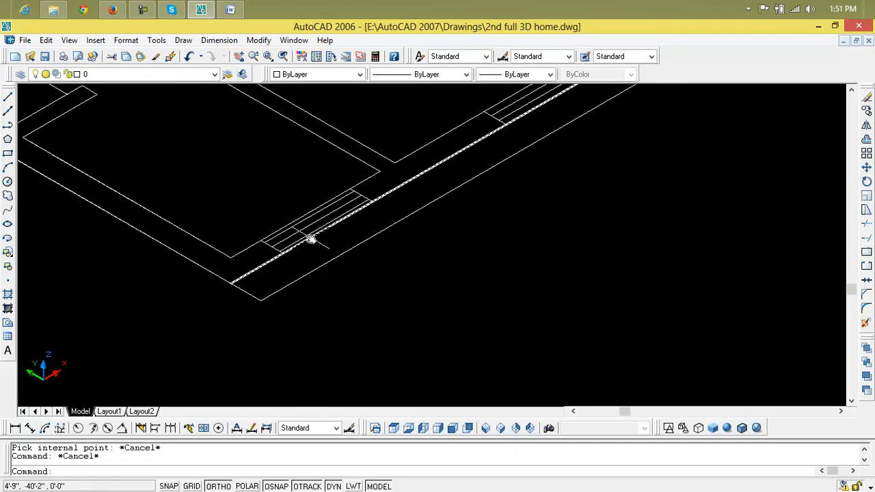
pyautogui.scroll(-3, 289, 287)
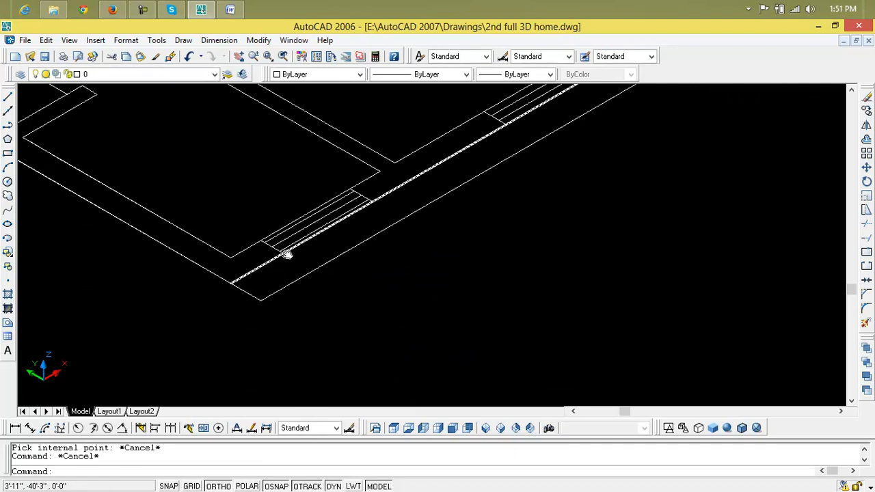
pyautogui.scroll(-3, 287, 254)
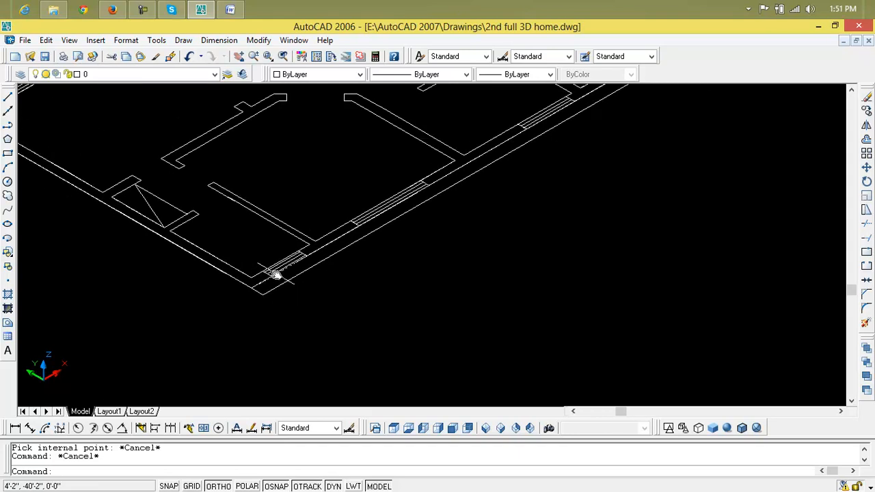
pyautogui.scroll(-2, 622, 189)
pyautogui.scroll(2, 539, 180)
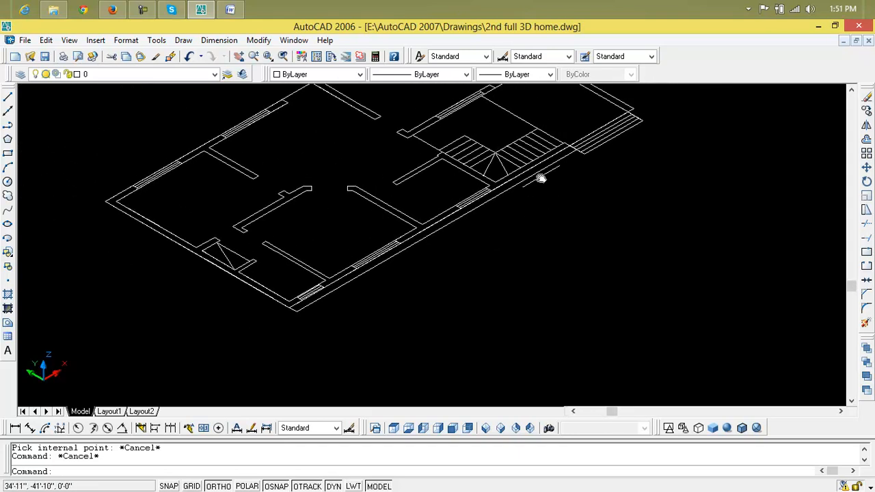
pyautogui.scroll(2, 541, 168)
pyautogui.scroll(2, 588, 142)
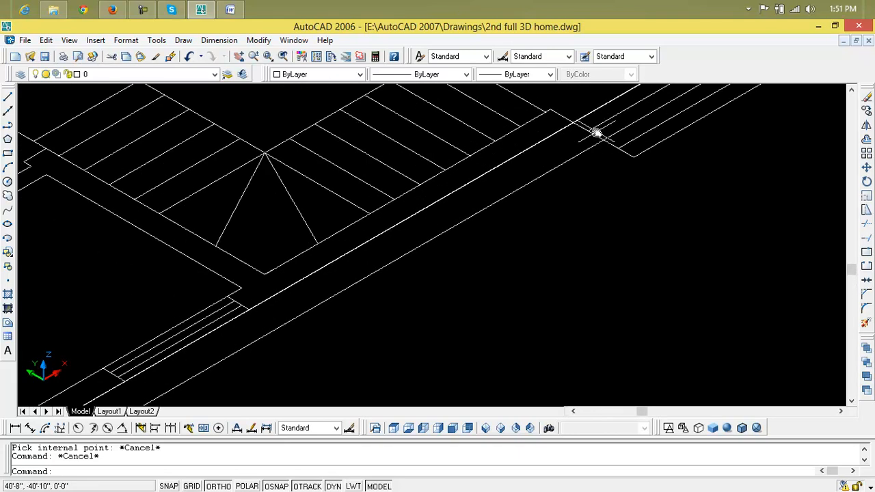
pyautogui.scroll(3, 592, 133)
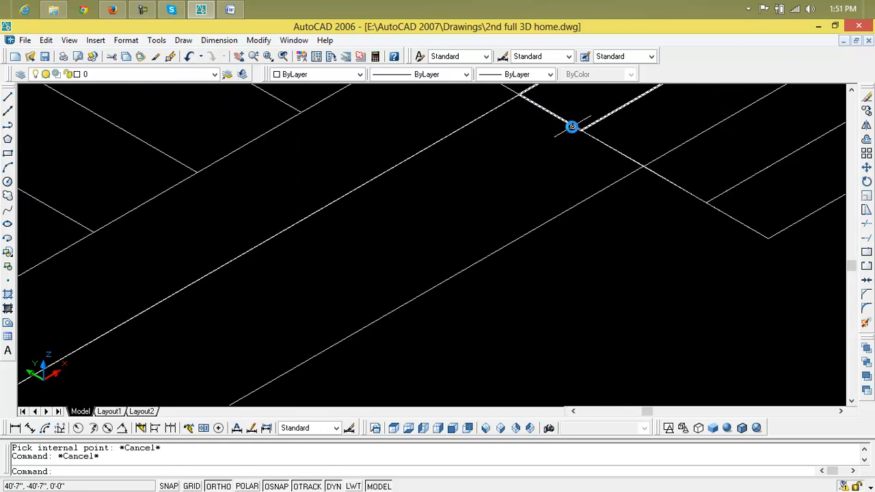
pyautogui.press('Escape')
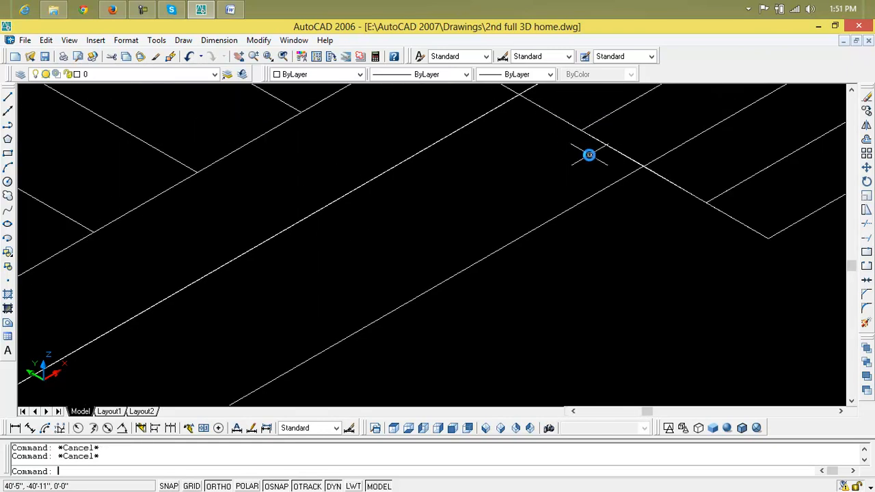
# Step: Draw a line across the long projection strip's far end, from the wall line's corner to its outer line
pyautogui.write('l')
pyautogui.press('Return')
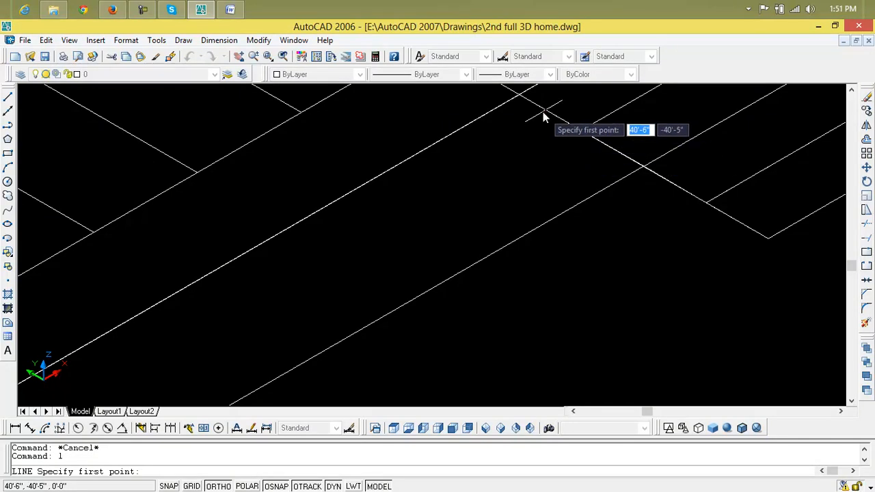
pyautogui.click(523, 100)
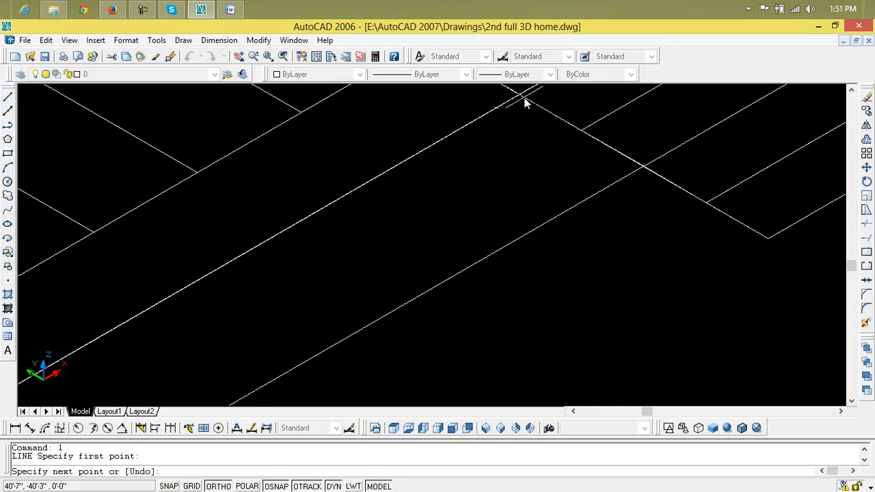
pyautogui.click(645, 169)
pyautogui.press('Escape')
pyautogui.press('Escape')
pyautogui.scroll(-3, 639, 167)
pyautogui.moveTo(635, 199); pyautogui.dragTo(715, 136, button='middle')
pyautogui.press('Escape')
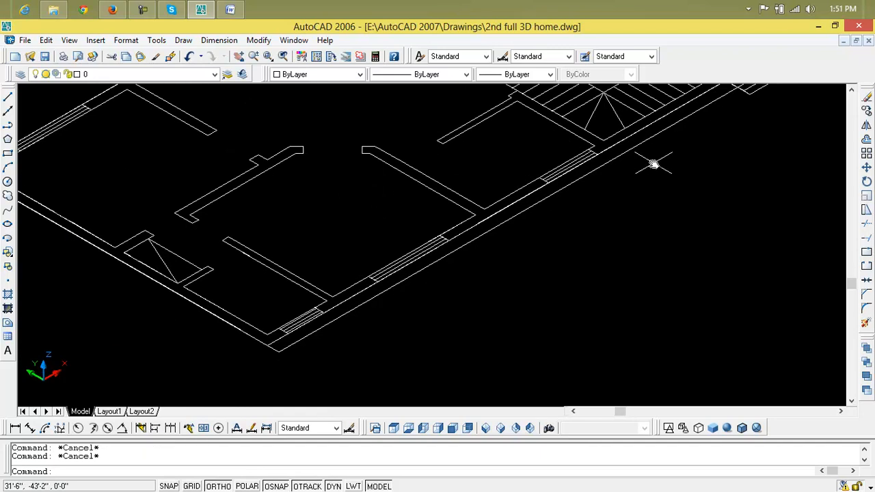
# Step: Draw a rectangle over the long projection strip, from the wall corner at its near end to its outer corner at the far end
pyautogui.write('tr')
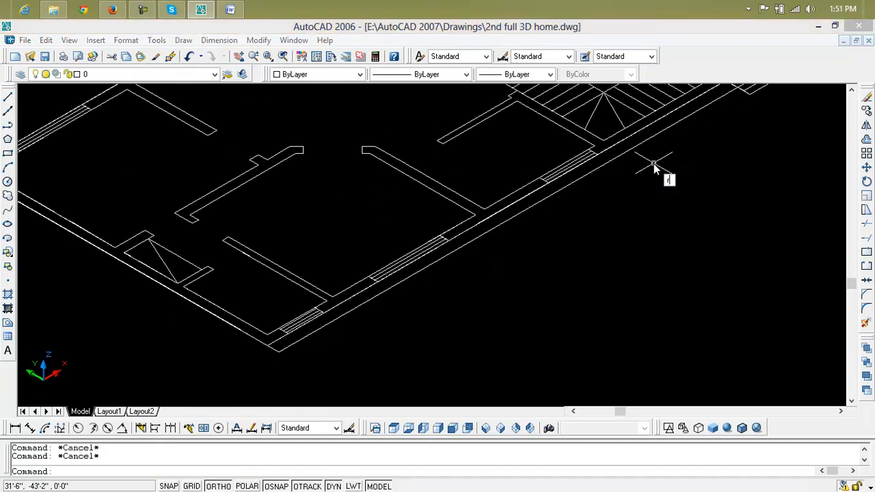
pyautogui.press('Return')
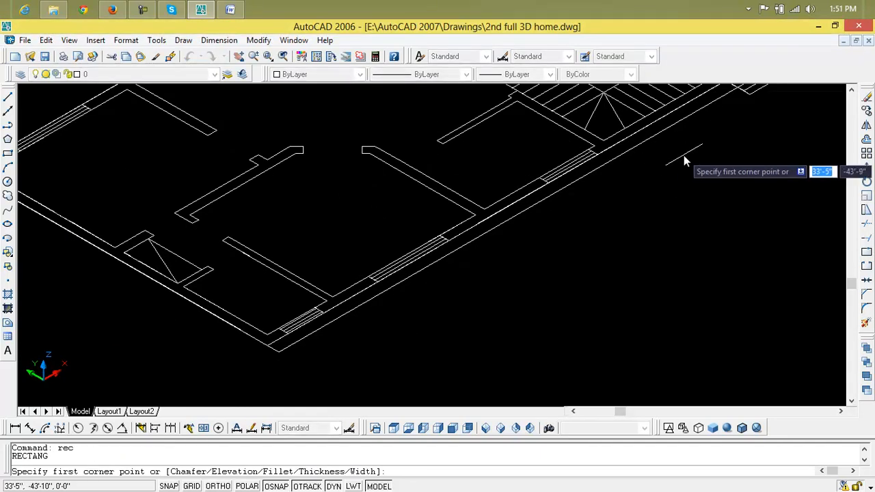
pyautogui.moveTo(316, 341); pyautogui.dragTo(319, 222, button='middle')
pyautogui.scroll(3, 319, 222)
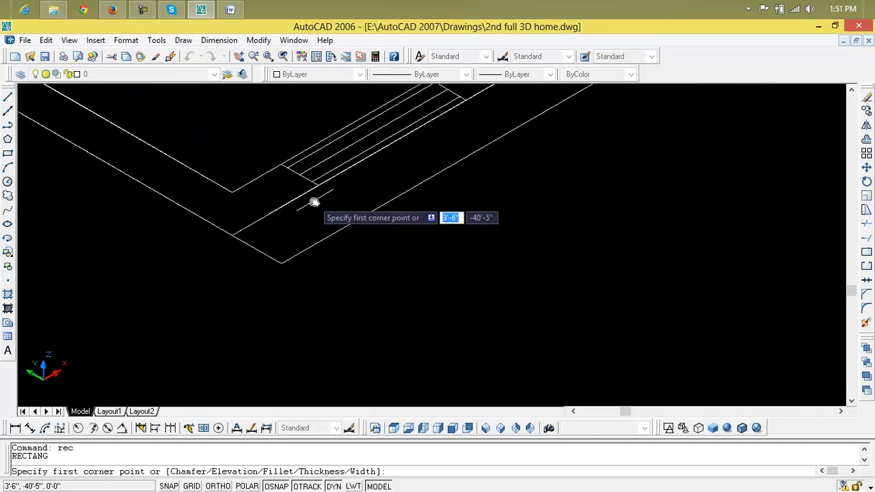
pyautogui.click(233, 234)
pyautogui.scroll(-6, 327, 237)
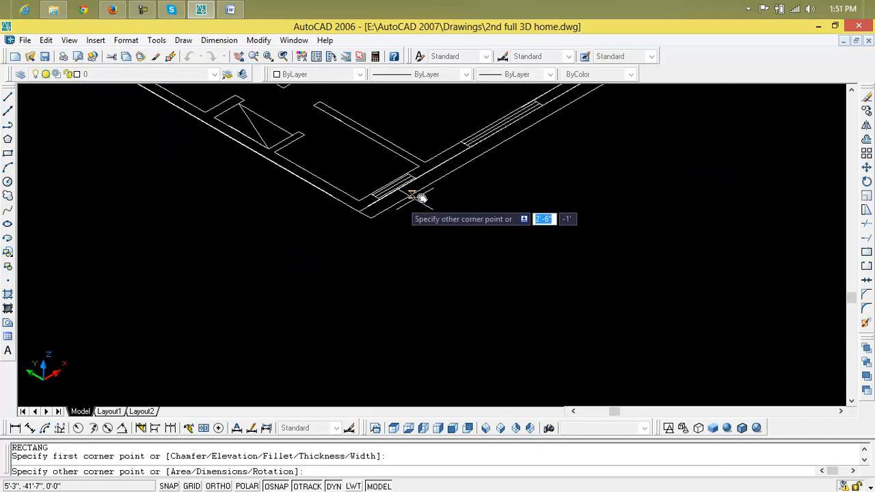
pyautogui.moveTo(490, 171); pyautogui.dragTo(279, 378, button='middle')
pyautogui.scroll(5, 306, 330)
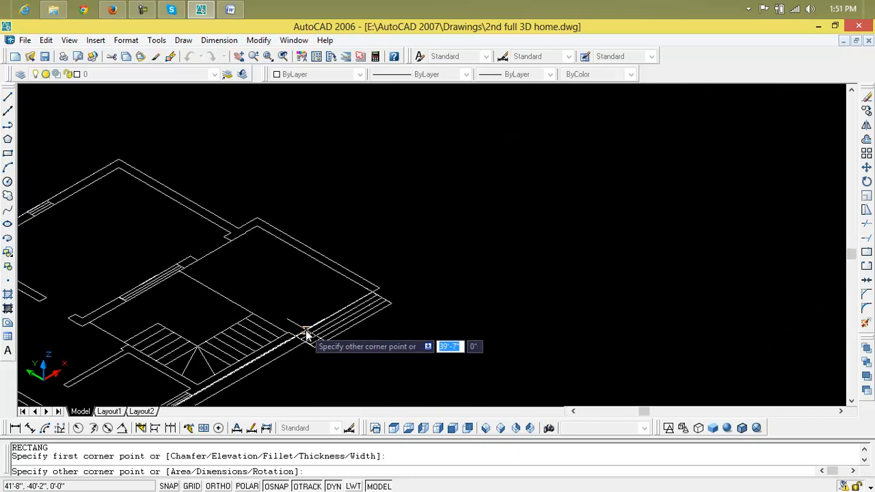
pyautogui.scroll(4, 302, 270)
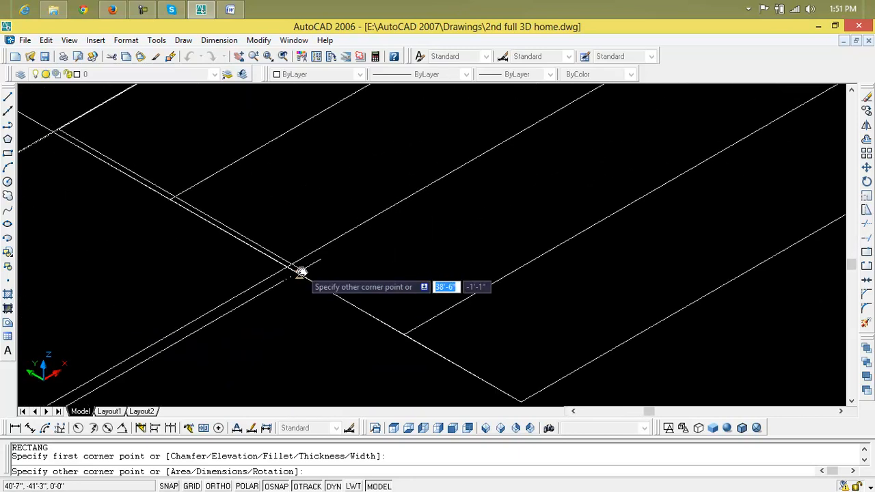
pyautogui.click(262, 265)
pyautogui.scroll(-3, 260, 335)
pyautogui.moveTo(259, 335); pyautogui.dragTo(319, 314, button='middle')
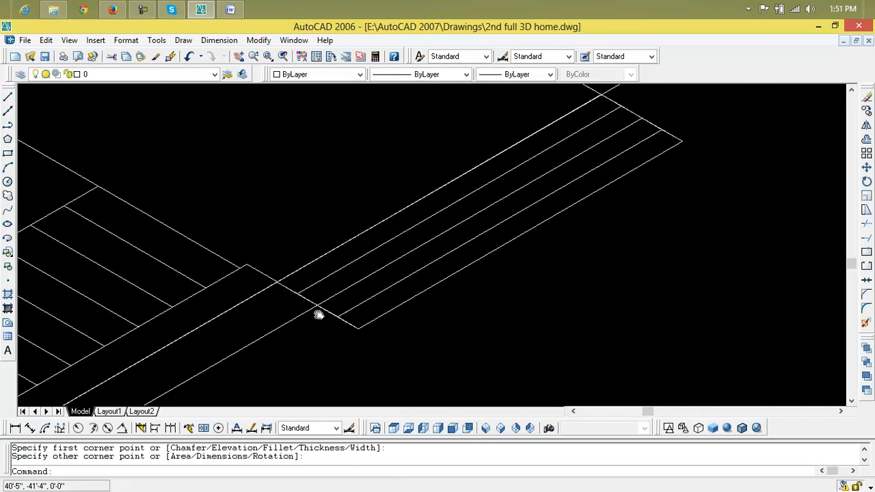
# Step: Create a polyline boundary from a point inside the long projection strip
pyautogui.press('Escape')
pyautogui.press('Escape')
pyautogui.write('bo')
pyautogui.press('Return')
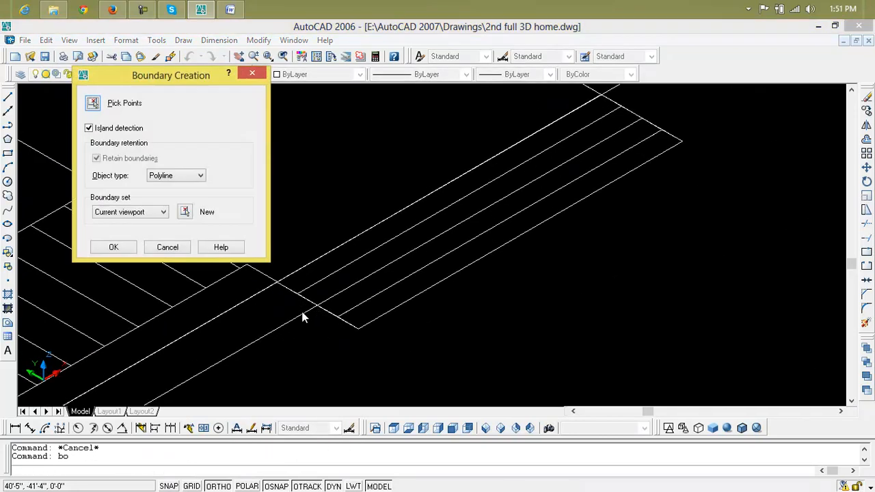
pyautogui.click(97, 104)
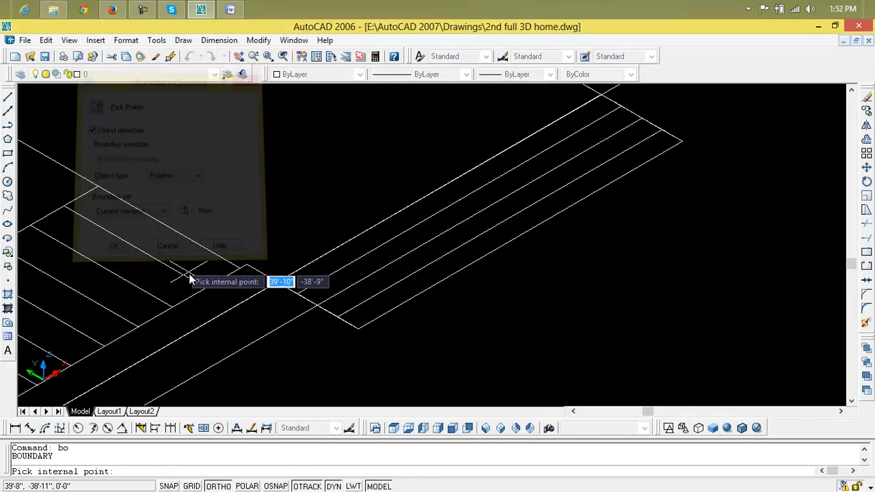
pyautogui.click(219, 330)
pyautogui.scroll(-2, 312, 340)
pyautogui.scroll(-1, 311, 340)
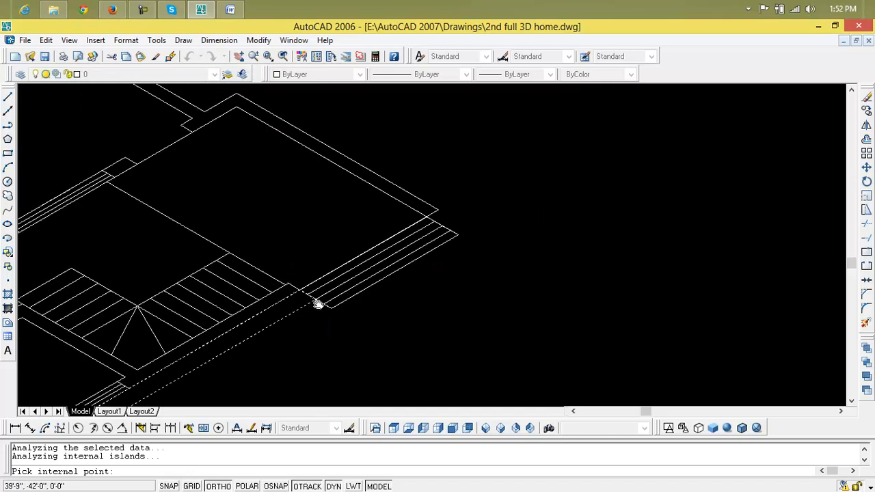
pyautogui.moveTo(312, 336); pyautogui.dragTo(329, 279, button='middle')
pyautogui.press('Return')
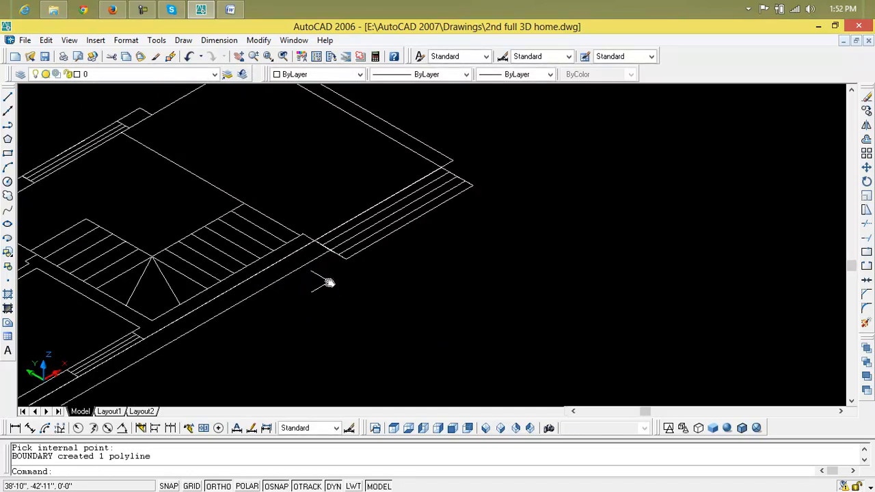
pyautogui.press('Escape')
pyautogui.press('Escape')
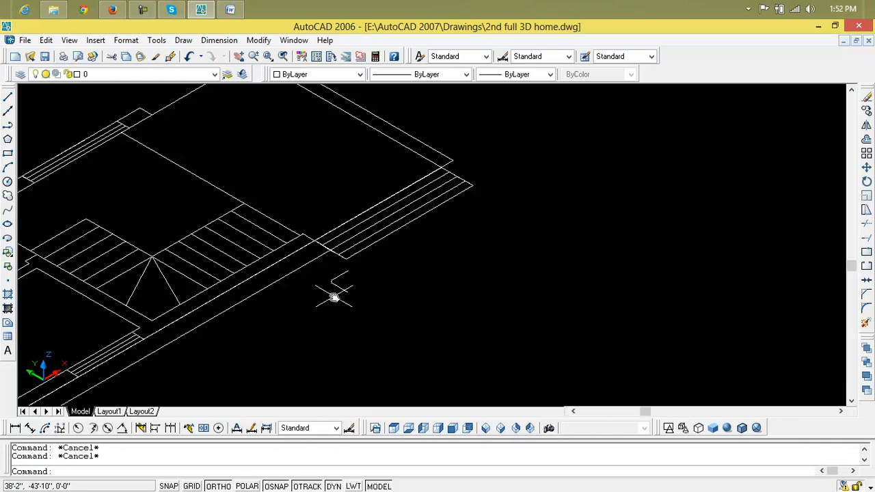
pyautogui.write('ext')
pyautogui.press('Return')
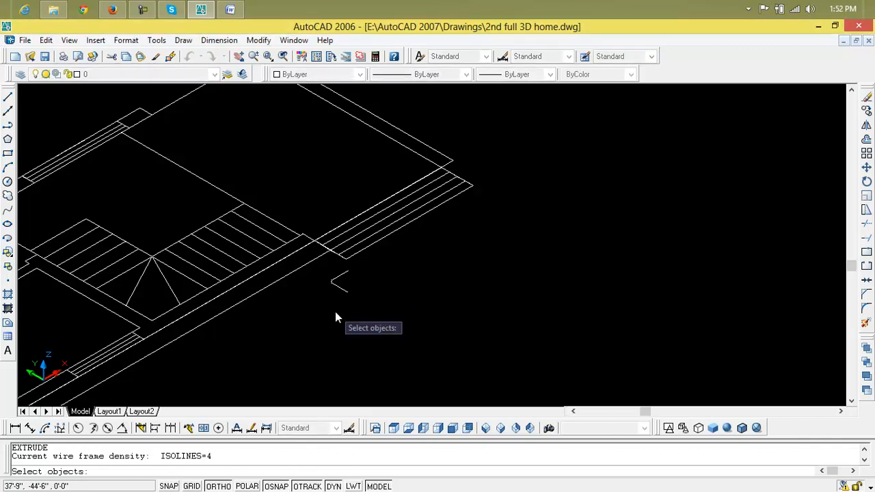
pyautogui.click(363, 253)
pyautogui.click(351, 239)
pyautogui.click(348, 237)
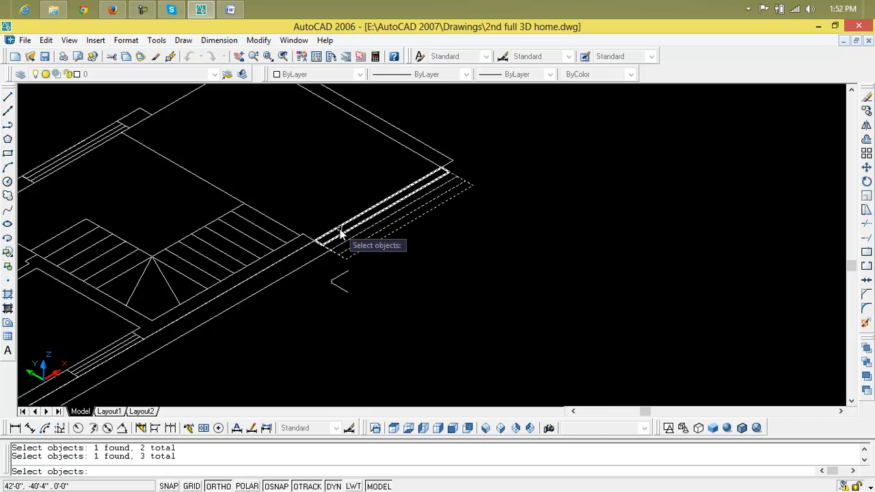
pyautogui.click(340, 231)
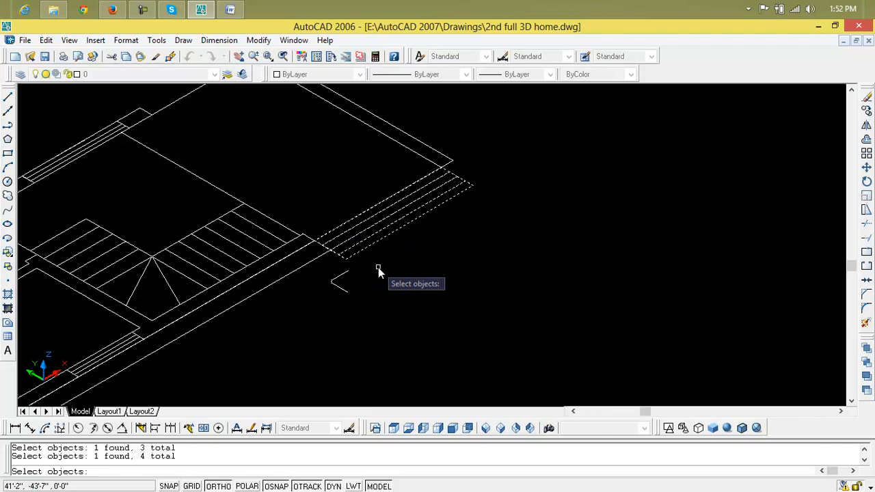
pyautogui.press('Escape')
pyautogui.press('Escape')
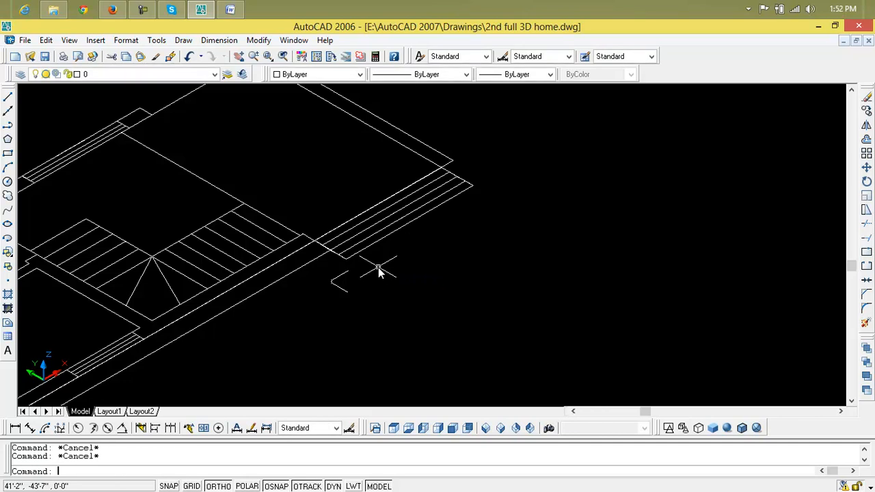
pyautogui.write('ex')
pyautogui.press('Return')
pyautogui.click(400, 257)
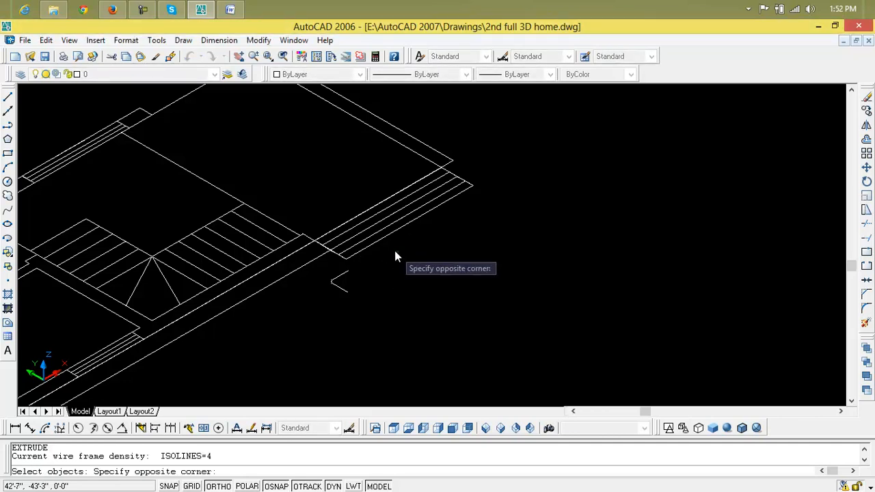
pyautogui.click(361, 224)
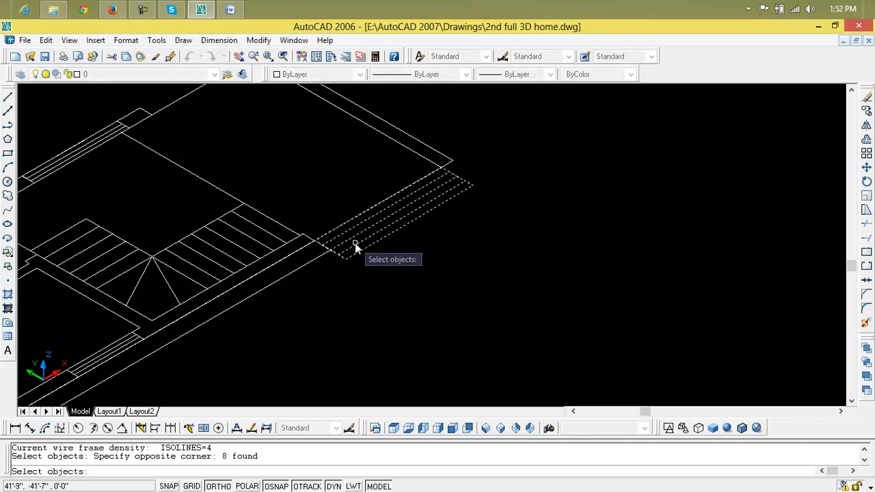
pyautogui.scroll(3, 354, 242)
pyautogui.click(264, 304)
pyautogui.click(221, 273)
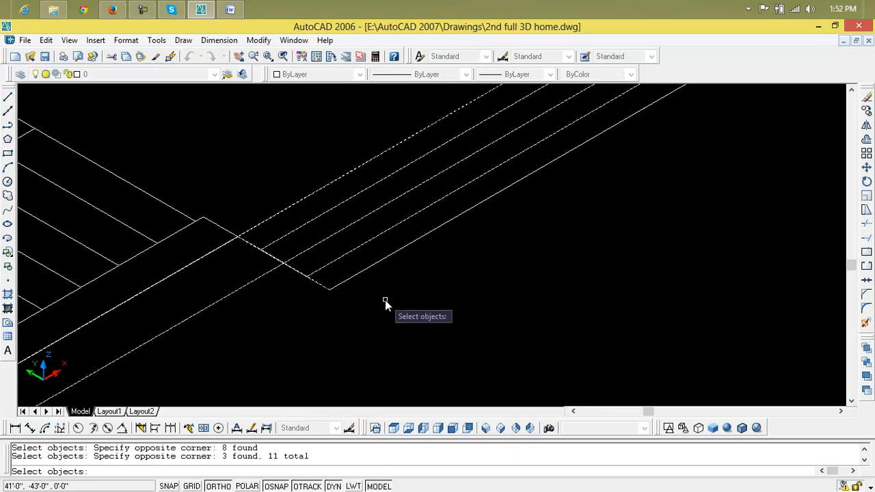
pyautogui.press('Return')
pyautogui.scroll(-2, 385, 299)
pyautogui.press('Escape')
pyautogui.press('Escape')
pyautogui.press('Escape')
# Step: Extrude the long projection strip to a height of 1' with a taper angle of 0
pyautogui.write('e')
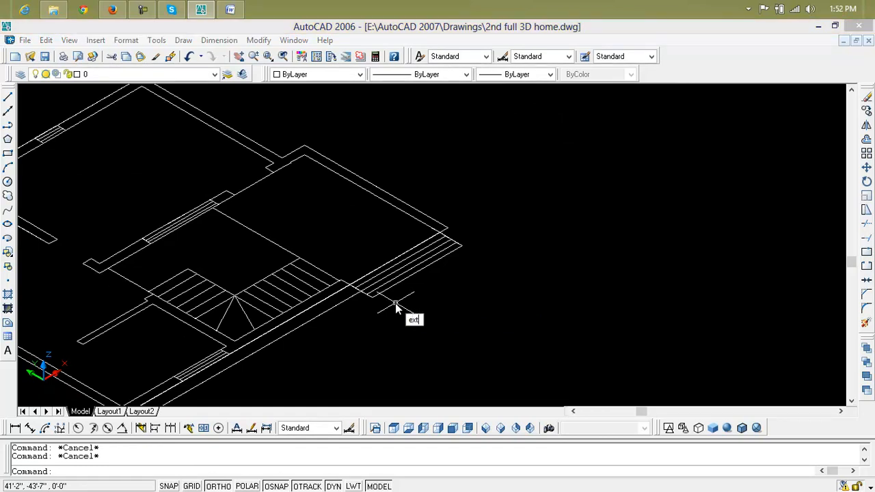
pyautogui.write('xt')
pyautogui.press('Return')
pyautogui.click(344, 318)
pyautogui.click(329, 303)
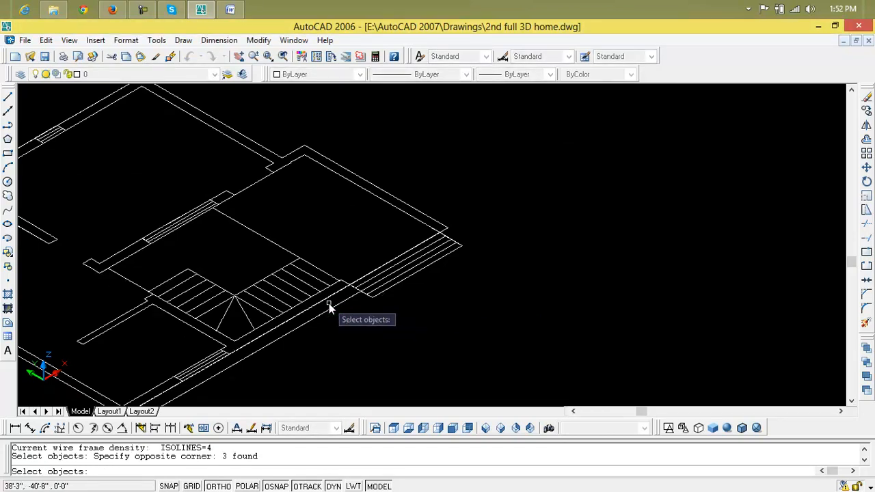
pyautogui.scroll(5, 330, 304)
pyautogui.click(403, 309)
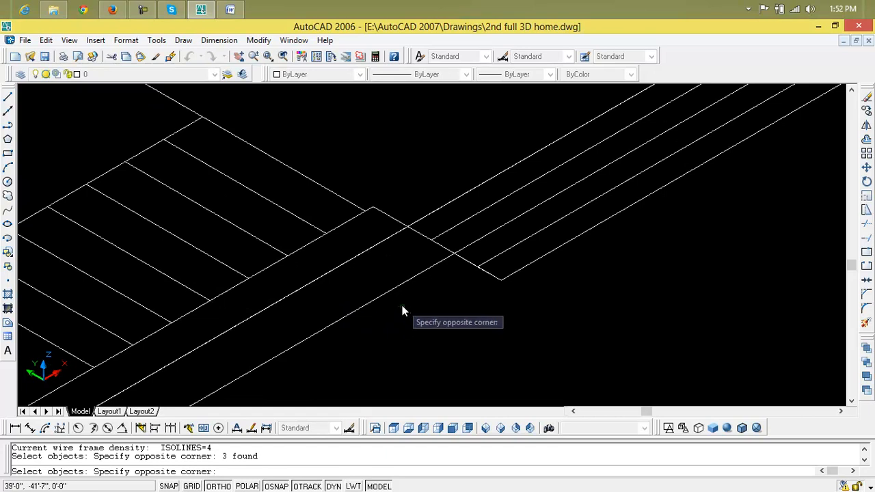
pyautogui.click(389, 292)
pyautogui.click(388, 292)
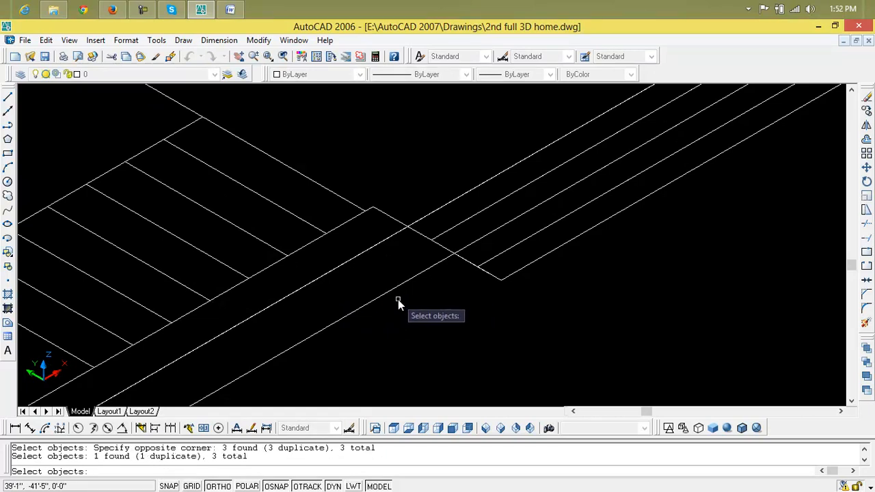
pyautogui.press('Return')
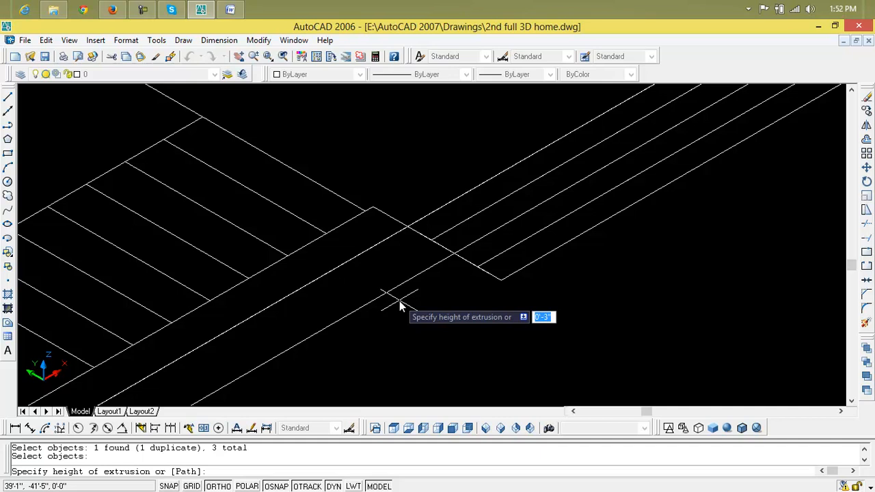
pyautogui.write("1'")
pyautogui.press('Return')
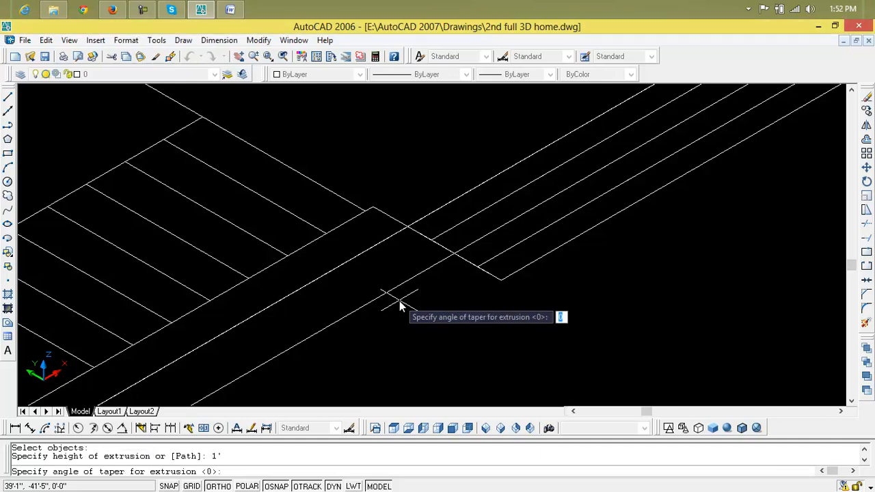
pyautogui.press('Return')
pyautogui.scroll(-3, 400, 302)
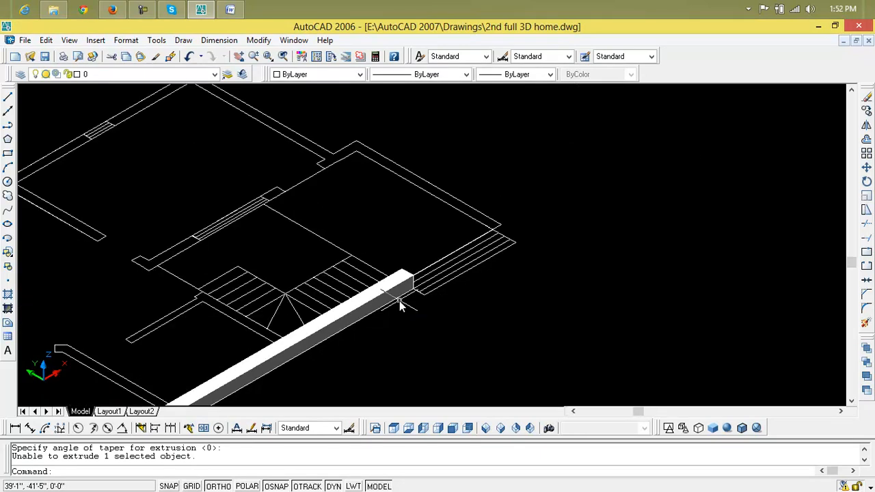
# Step: Extrude the four entrance step strips to a height of 6" with a taper angle of 0
pyautogui.scroll(5, 402, 303)
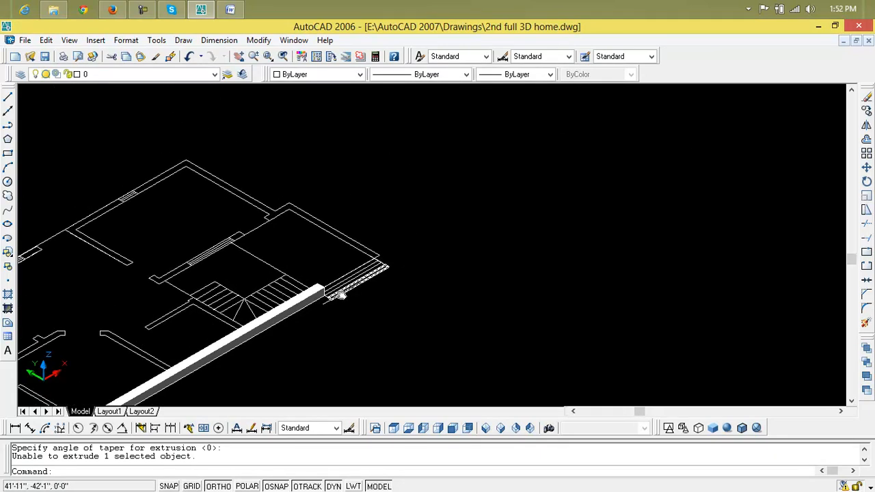
pyautogui.write('ex')
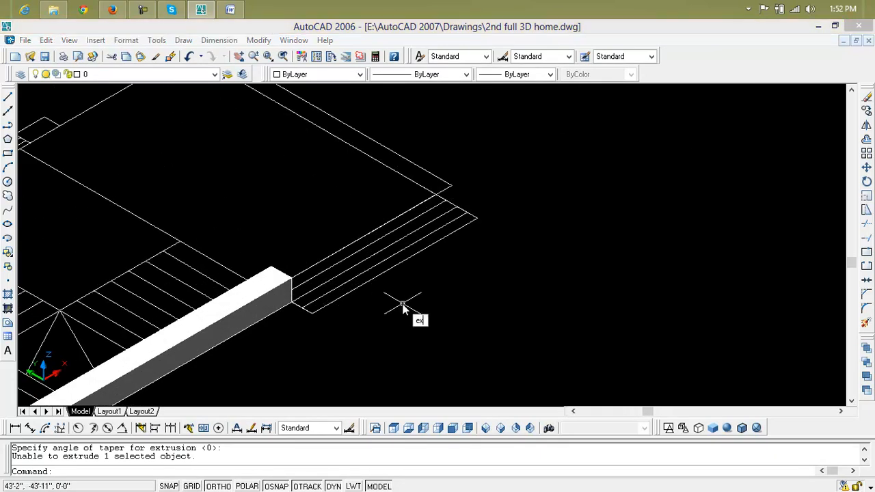
pyautogui.write('t')
pyautogui.press('Return')
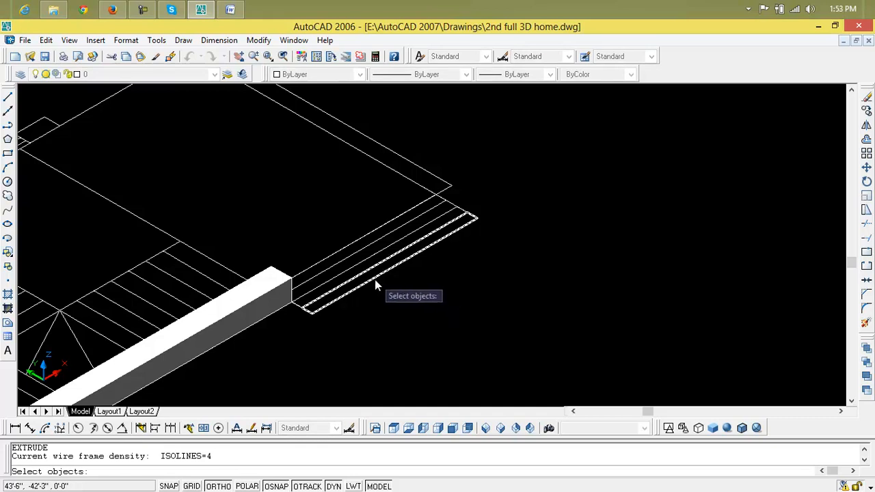
pyautogui.click(373, 281)
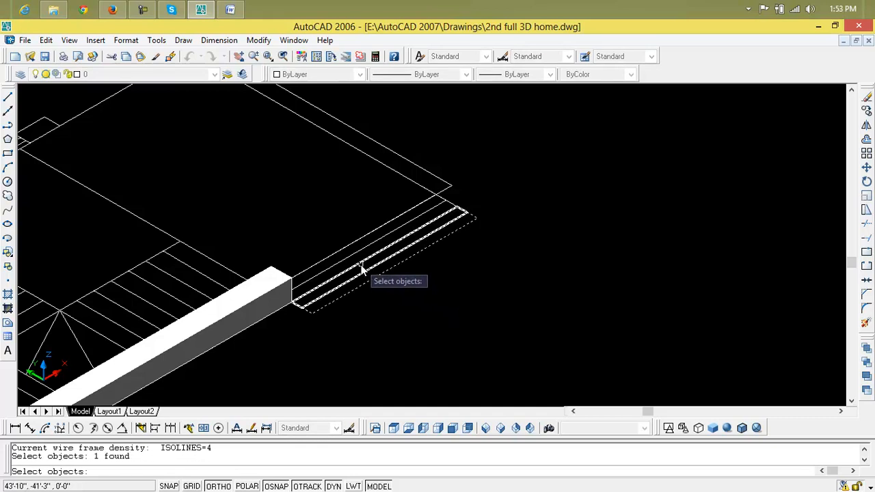
pyautogui.click(362, 267)
pyautogui.click(352, 258)
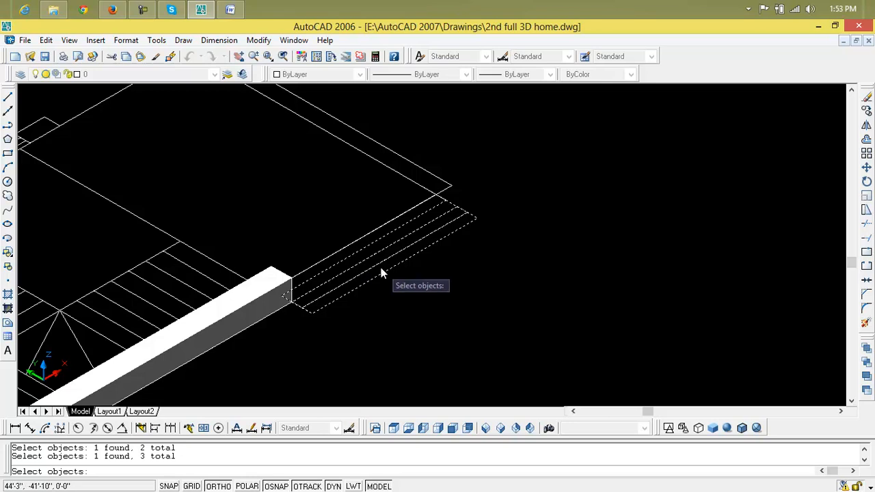
pyautogui.click(355, 243)
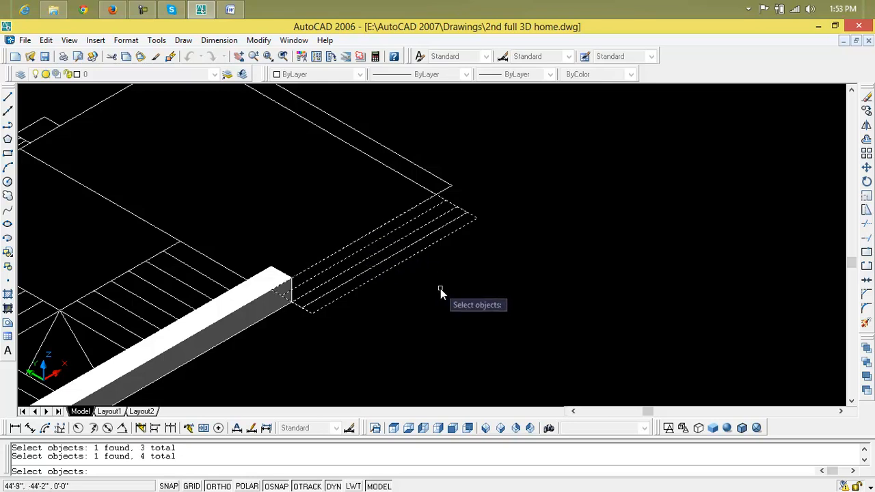
pyautogui.press('Return')
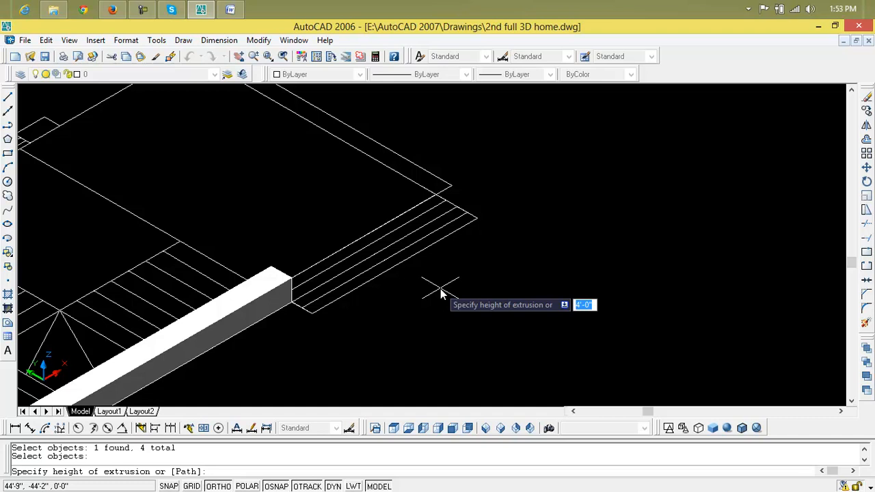
pyautogui.write('6')
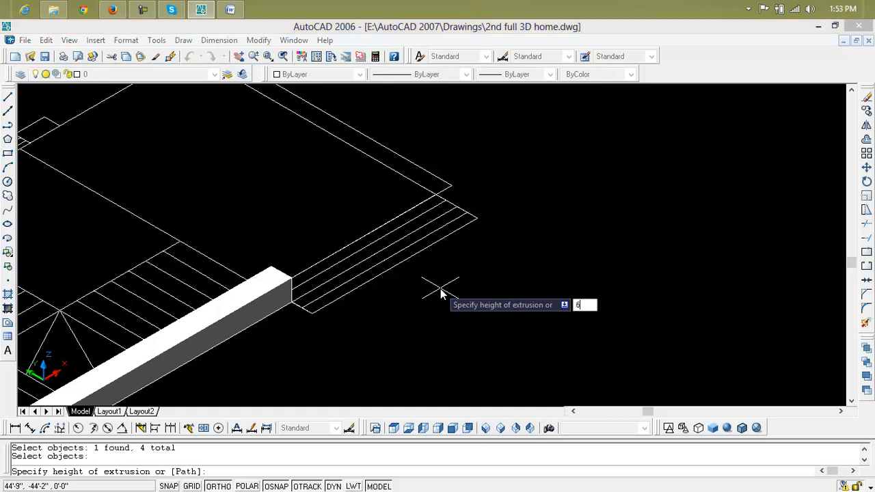
pyautogui.press('Return')
pyautogui.press('Return')
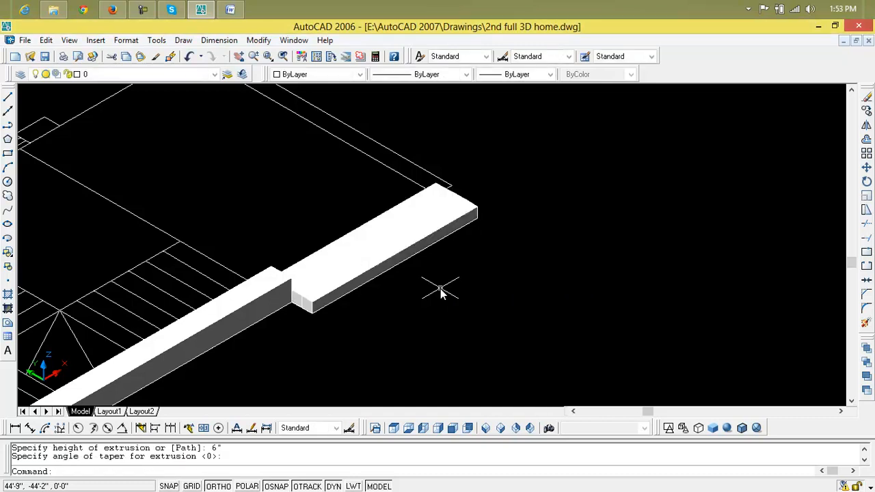
# Step: Move the second step solid from the outside straight up so it starts at the outermost step's top edge
pyautogui.scroll(5, 369, 286)
pyautogui.moveTo(369, 286); pyautogui.dragTo(385, 287, button='middle')
pyautogui.press('Escape')
pyautogui.press('Escape')
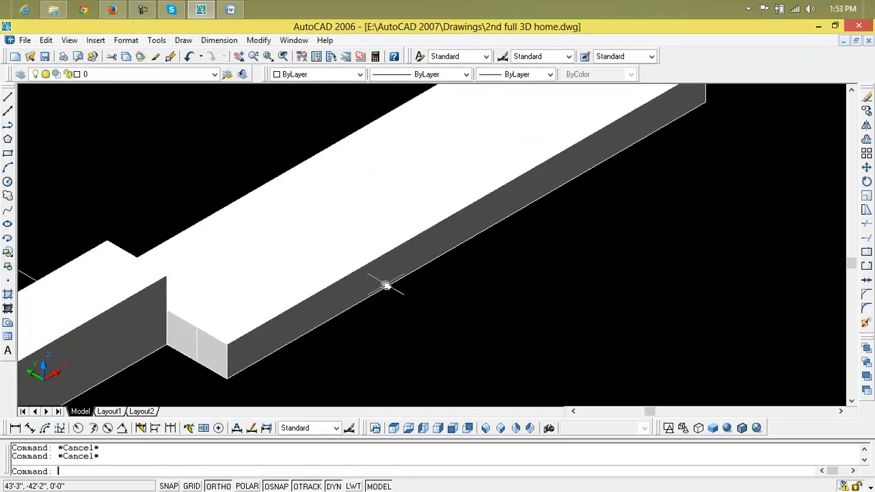
pyautogui.write('m')
pyautogui.press('Return')
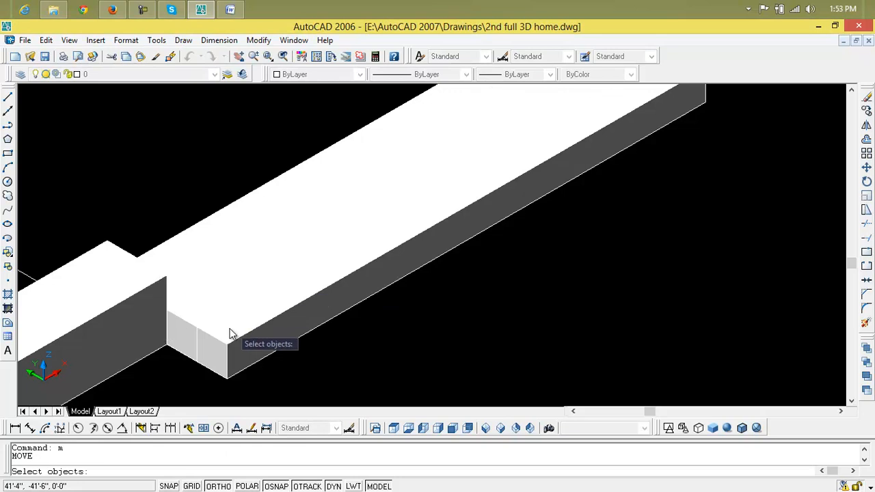
pyautogui.click(193, 364)
pyautogui.press('Return')
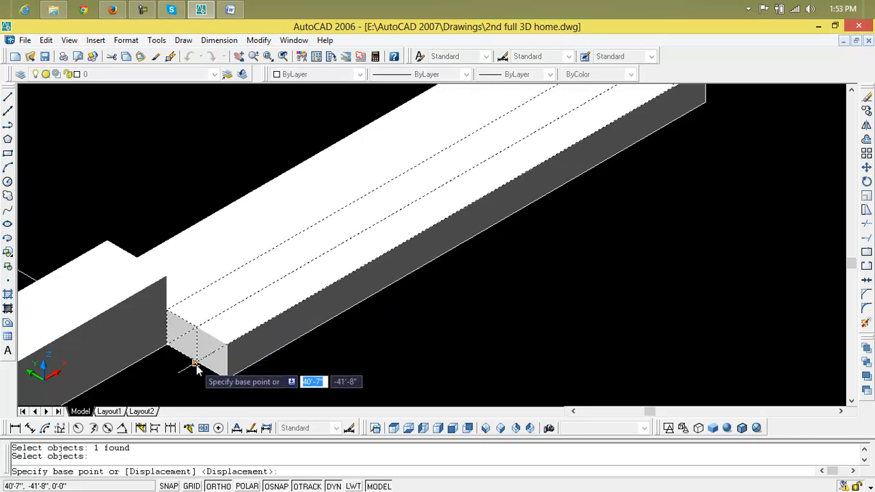
pyautogui.click(195, 362)
pyautogui.click(199, 330)
# Step: Move the third step solid straight up from its bottom corner to the level of the second step's top
pyautogui.scroll(-4, 200, 332)
pyautogui.moveTo(200, 332); pyautogui.dragTo(214, 334, button='middle')
pyautogui.scroll(3, 207, 332)
pyautogui.scroll(2, 206, 332)
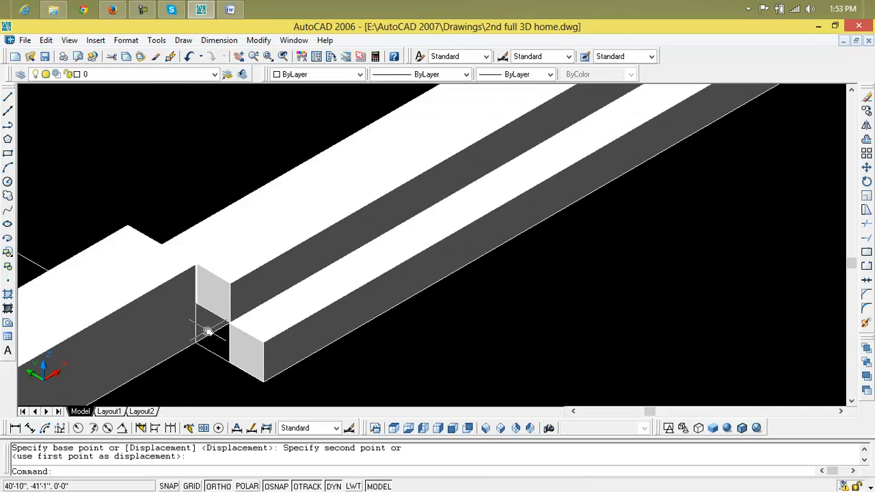
pyautogui.write('m')
pyautogui.press('Return')
pyautogui.click(205, 340)
pyautogui.press('Return')
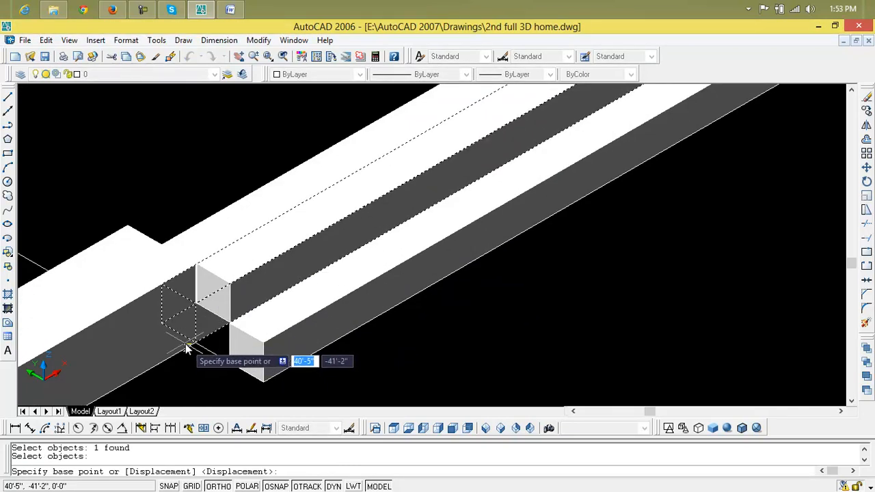
pyautogui.click(195, 345)
pyautogui.click(196, 269)
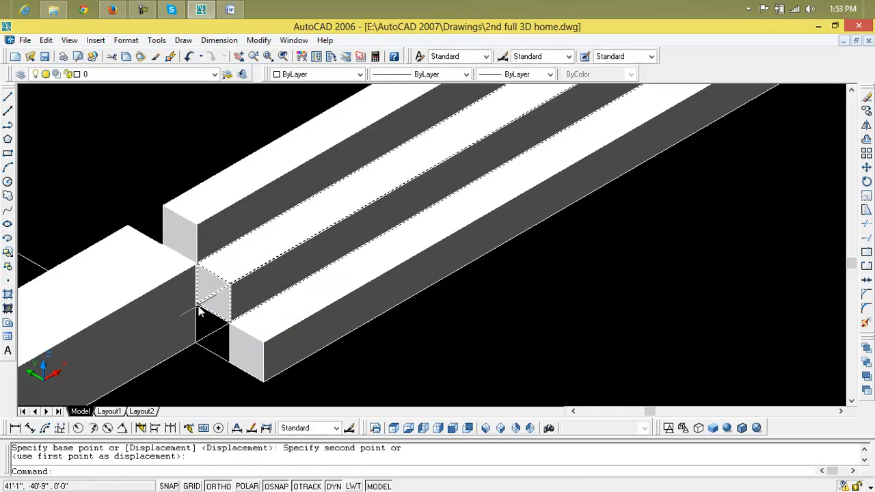
# Step: Move the innermost step solid straight up from its bottom corner to the level of the third step's top
pyautogui.press('Return')
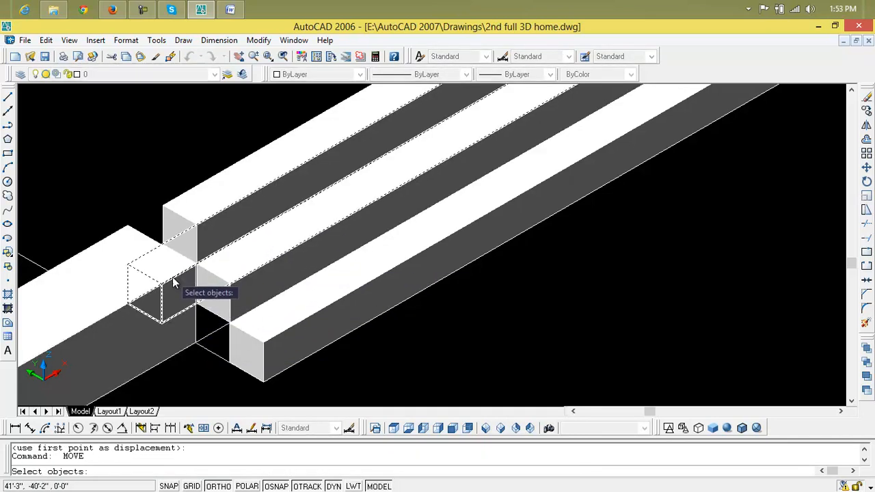
pyautogui.click(173, 277)
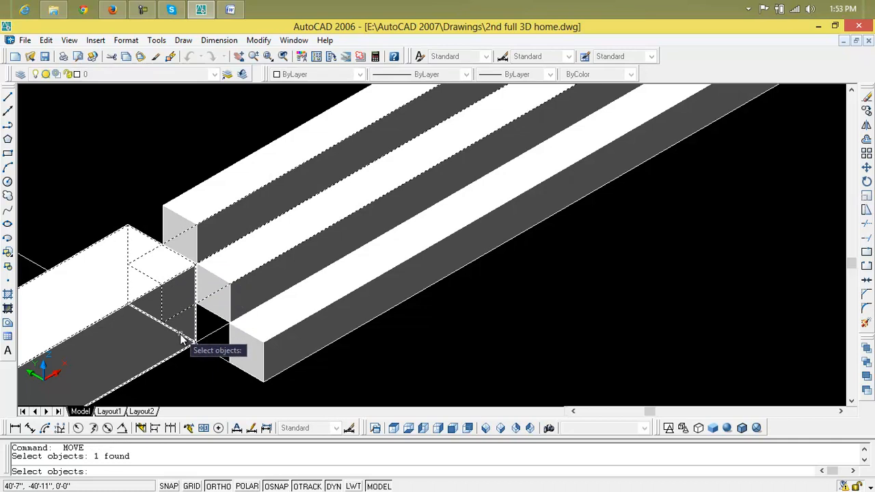
pyautogui.press('Return')
pyautogui.click(164, 320)
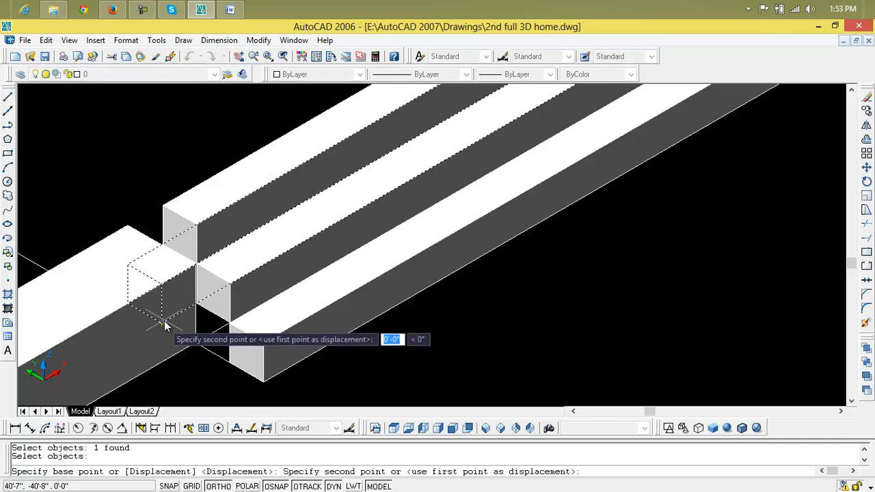
pyautogui.click(167, 205)
pyautogui.scroll(-3, 219, 326)
pyautogui.scroll(-3, 221, 327)
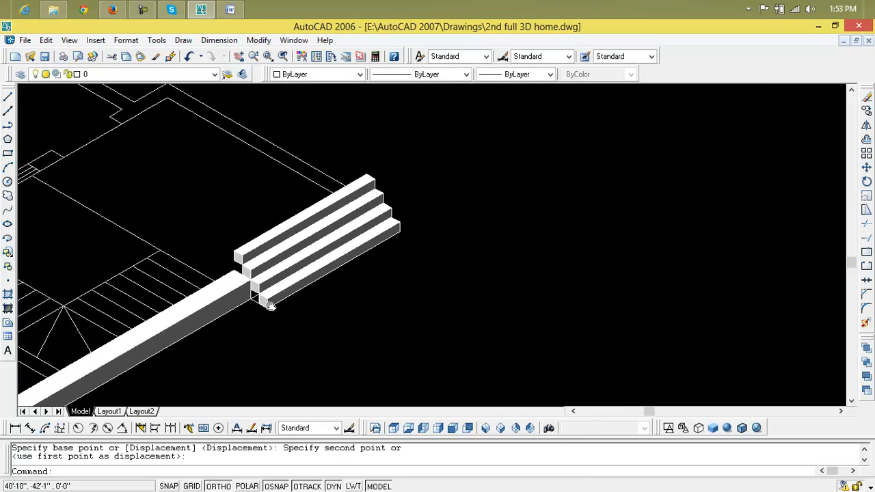
pyautogui.scroll(5, 373, 246)
pyautogui.scroll(1, 369, 243)
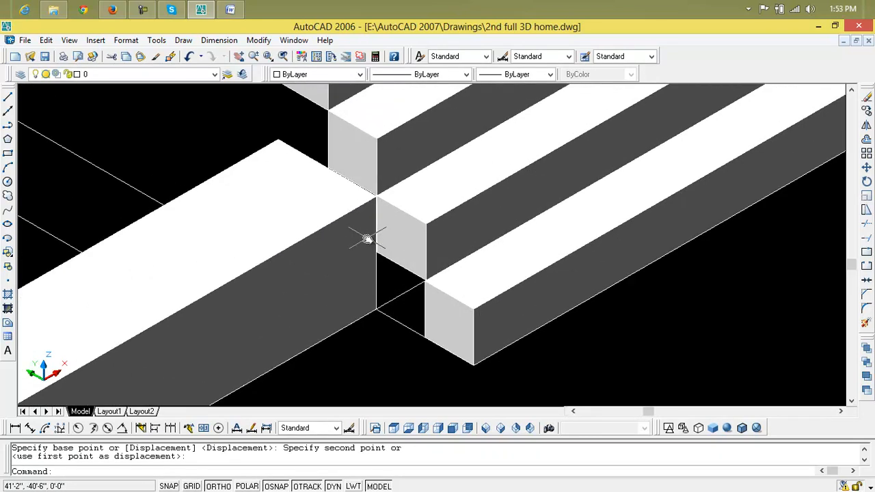
pyautogui.scroll(-5, 385, 276)
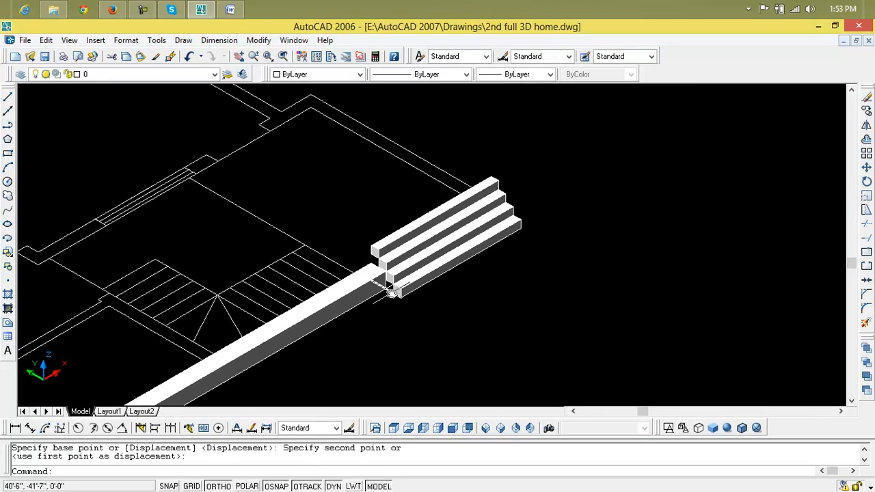
pyautogui.scroll(-4, 381, 273)
pyautogui.click(404, 255)
pyautogui.doubleClick(400, 253)
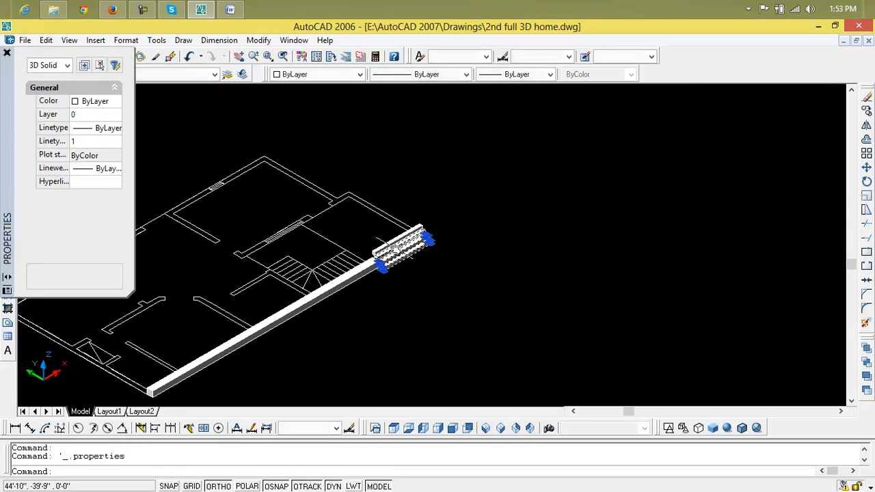
pyautogui.click(374, 268)
pyautogui.click(8, 53)
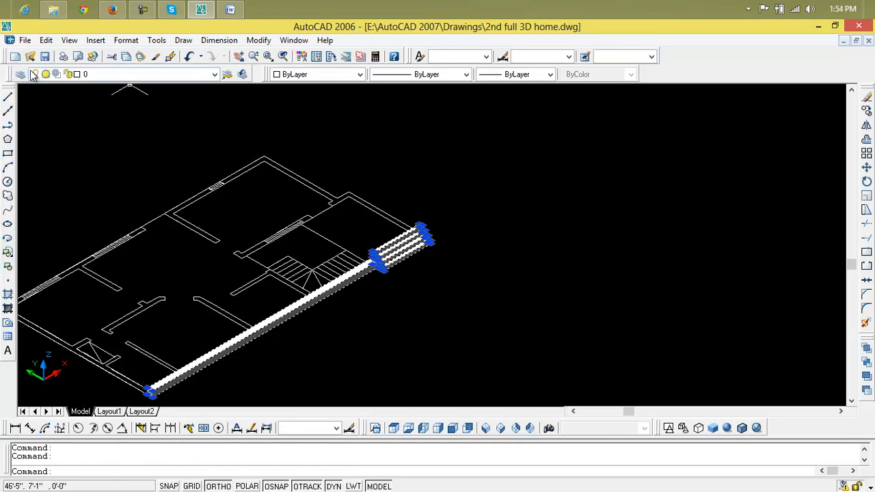
# Step: Make Ground the current layer and apply the change
pyautogui.click(23, 75)
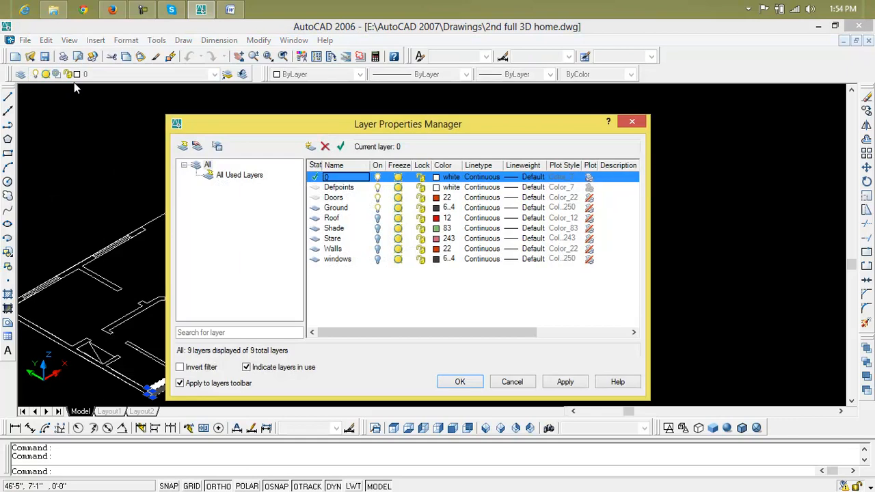
pyautogui.doubleClick(347, 209)
pyautogui.click(567, 383)
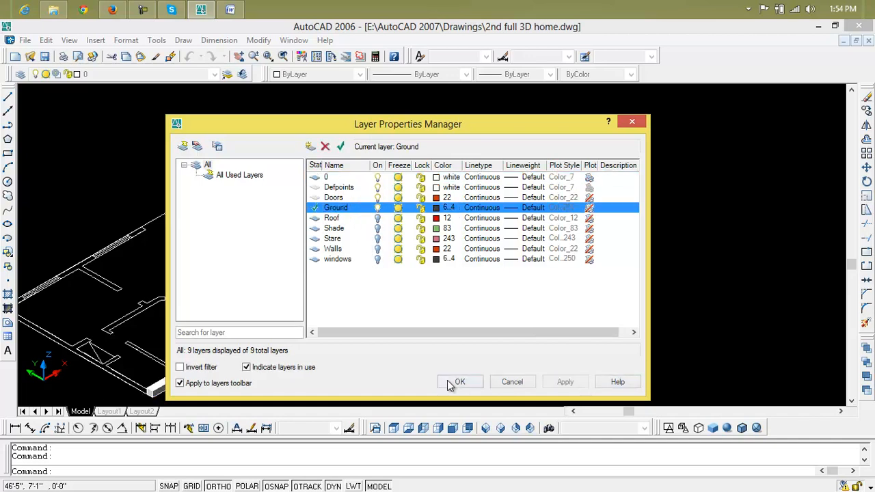
pyautogui.click(460, 383)
pyautogui.scroll(2, 356, 311)
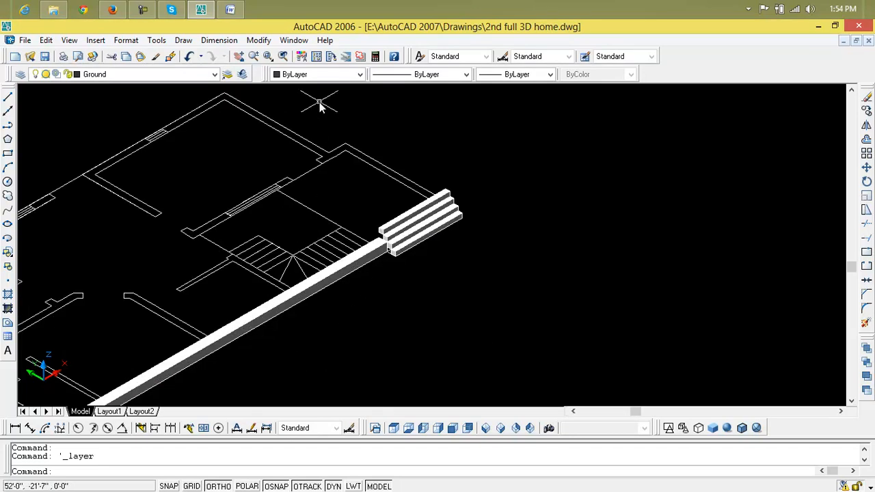
pyautogui.click(428, 251)
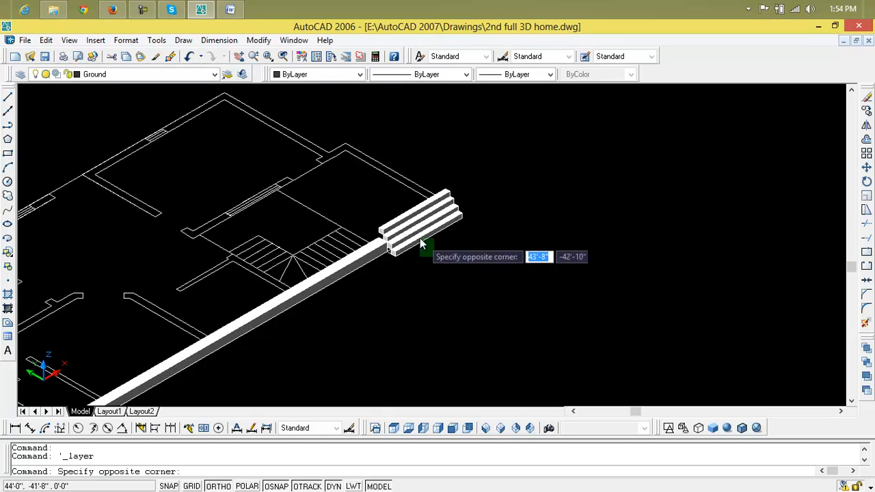
pyautogui.click(406, 219)
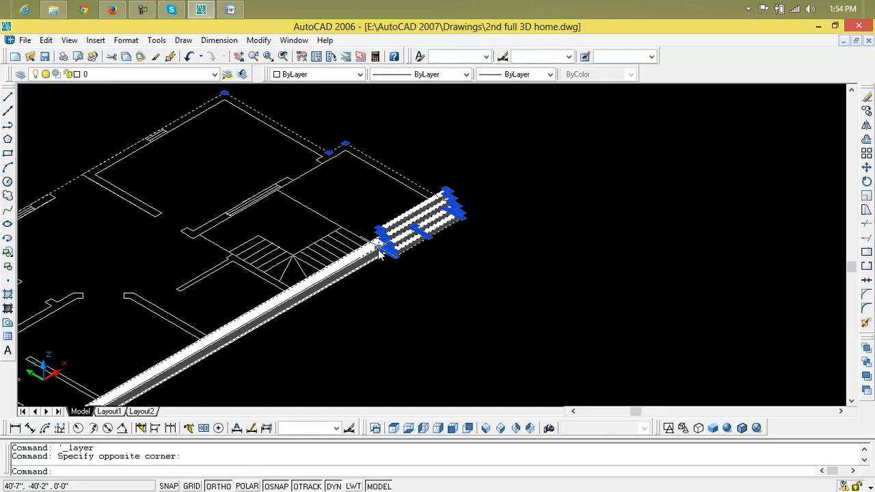
pyautogui.press('Escape')
pyautogui.press('Escape')
# Step: Assign the four entrance step solids and the long projection strip to the Ground layer
pyautogui.click(410, 250)
pyautogui.click(409, 241)
pyautogui.click(406, 233)
pyautogui.click(403, 229)
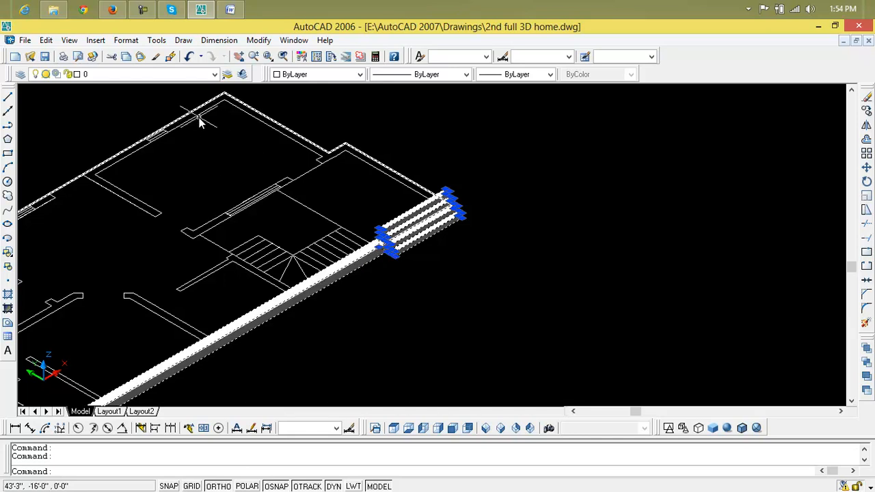
pyautogui.click(214, 74)
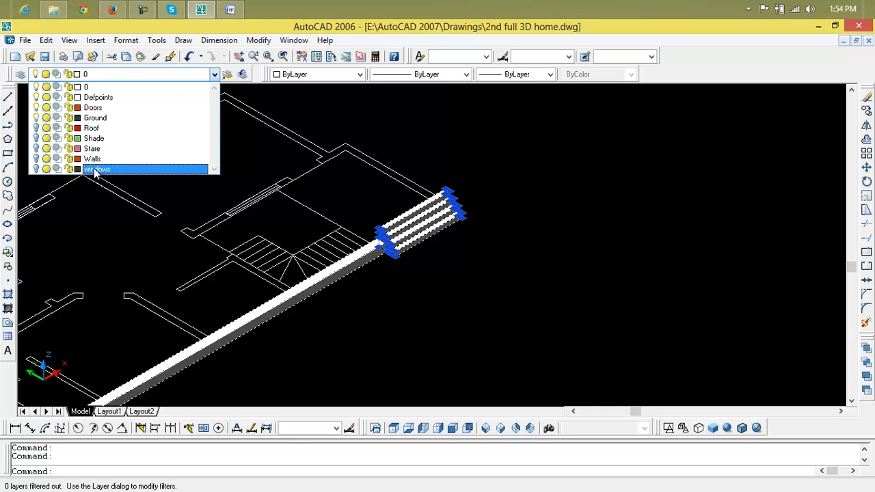
pyautogui.click(79, 120)
pyautogui.click(86, 118)
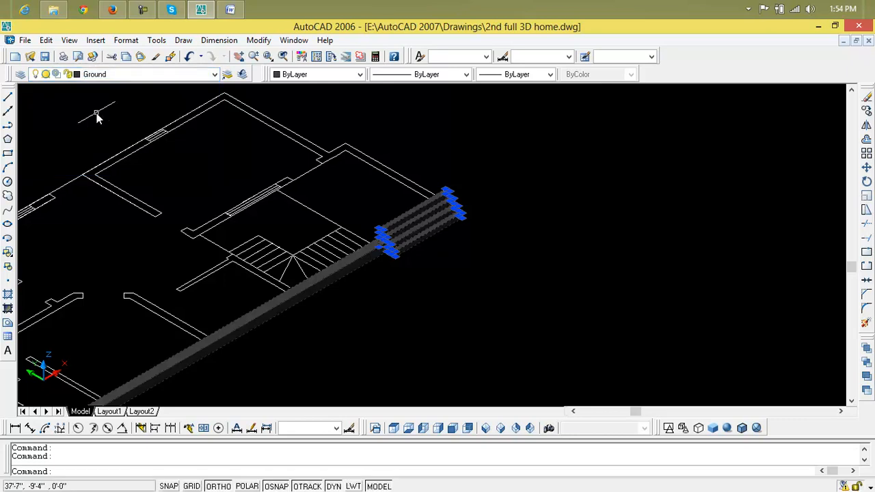
# Step: Select the long projection strip on its own and assign it to the Ground layer
pyautogui.press('Escape')
pyautogui.press('Escape')
pyautogui.scroll(-4, 406, 273)
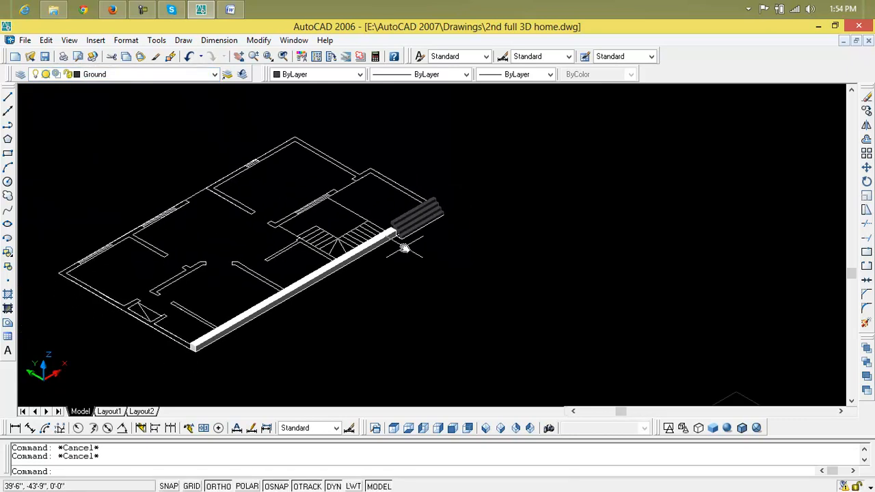
pyautogui.click(335, 263)
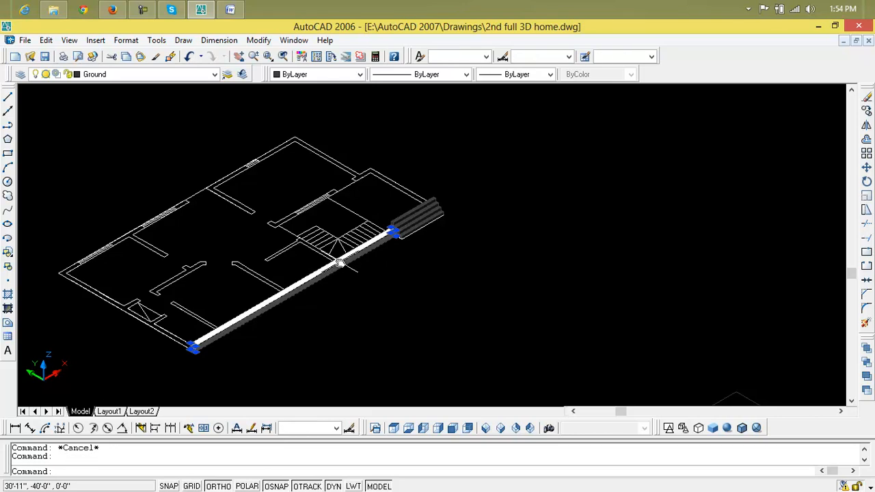
pyautogui.click(216, 75)
pyautogui.click(164, 123)
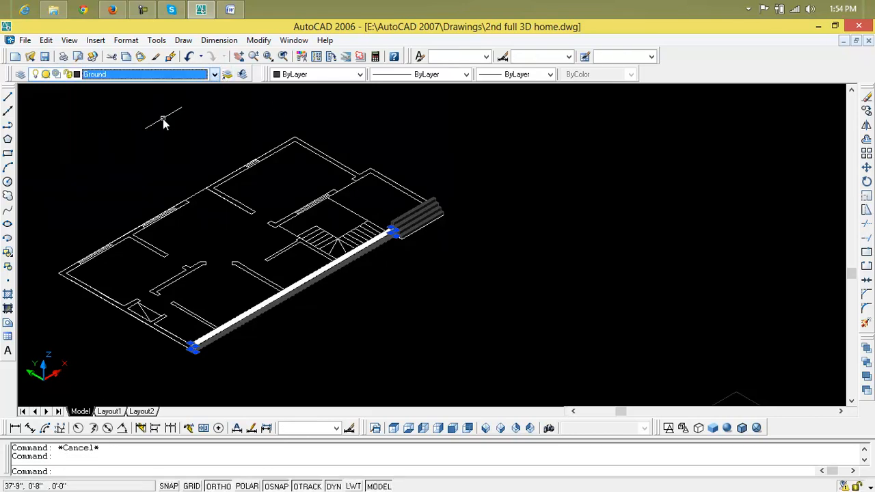
pyautogui.write('la')
pyautogui.press('Return')
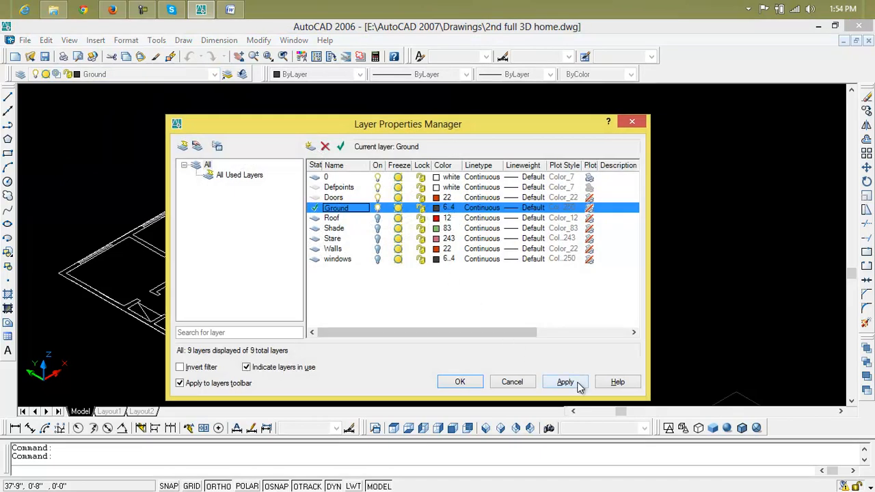
pyautogui.click(474, 383)
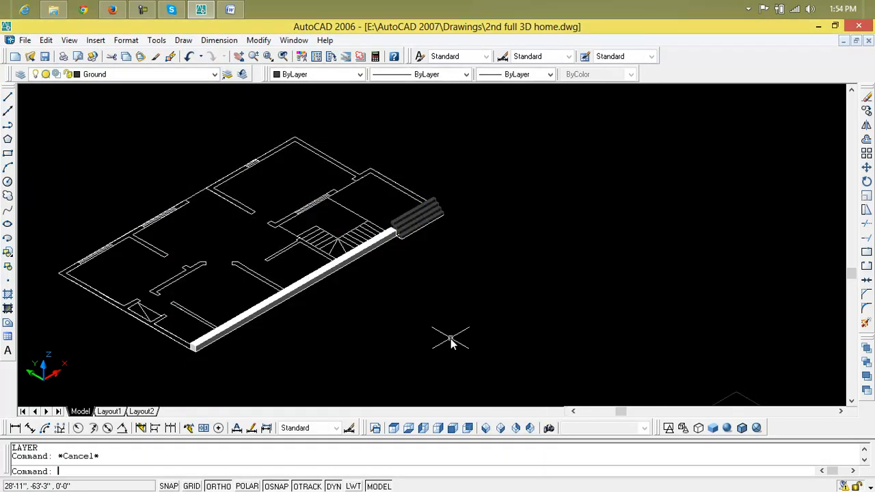
# Step: Extrude the separate ground-floor outline to a height of 2' with no taper
pyautogui.scroll(-3, 450, 342)
pyautogui.moveTo(453, 294); pyautogui.dragTo(322, 254, button='middle')
pyautogui.scroll(1, 346, 297)
pyautogui.moveTo(346, 297); pyautogui.dragTo(391, 274, button='middle')
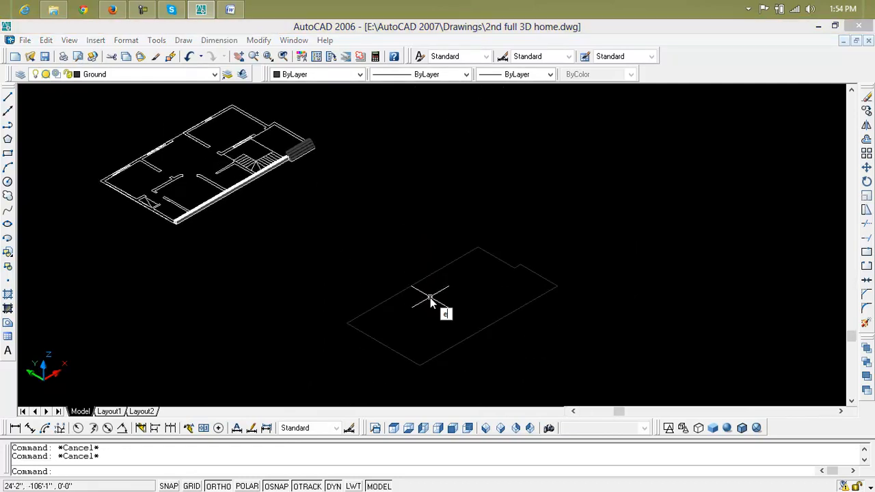
pyautogui.press('Return')
pyautogui.click(432, 291)
pyautogui.press('Return')
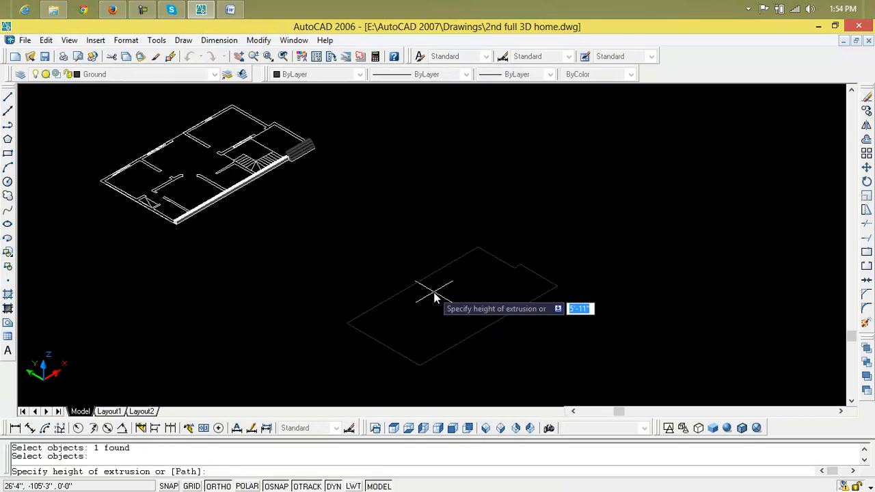
pyautogui.write('2')
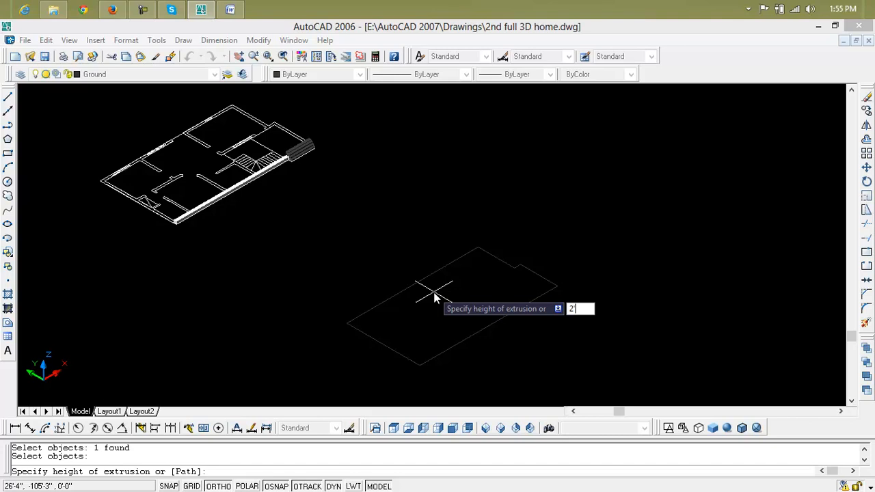
pyautogui.press('Return')
pyautogui.press('Return')
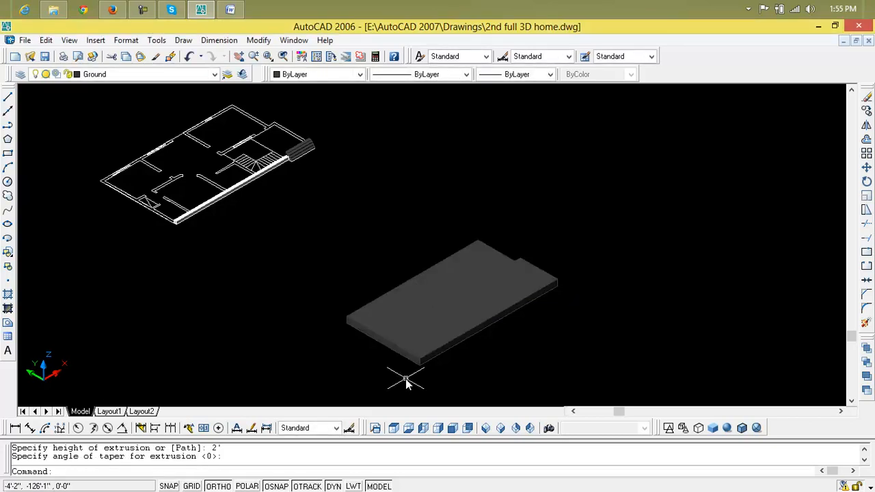
# Step: Move the slab by its bottom front corner about 90' in the Y direction onto the edge of the ground-floor plan with the steps
pyautogui.press('Escape')
pyautogui.press('Escape')
pyautogui.write('m')
pyautogui.press('Return')
pyautogui.click(423, 365)
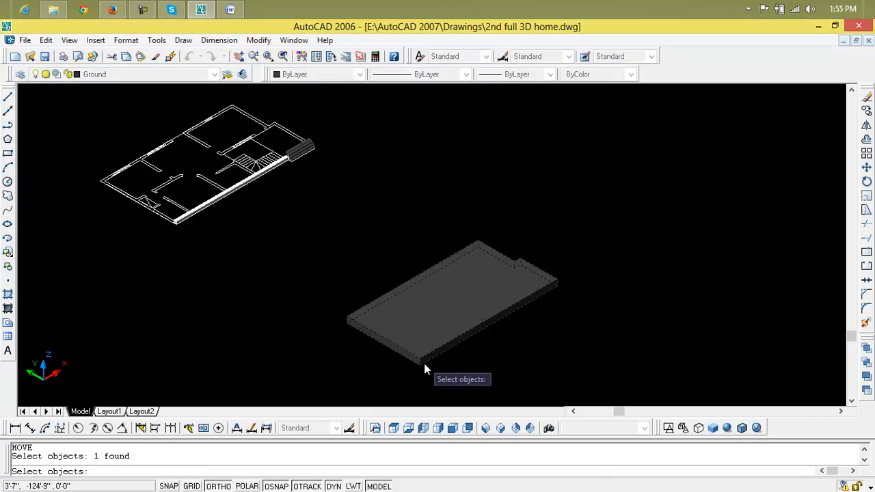
pyautogui.press('Return')
pyautogui.scroll(6, 421, 367)
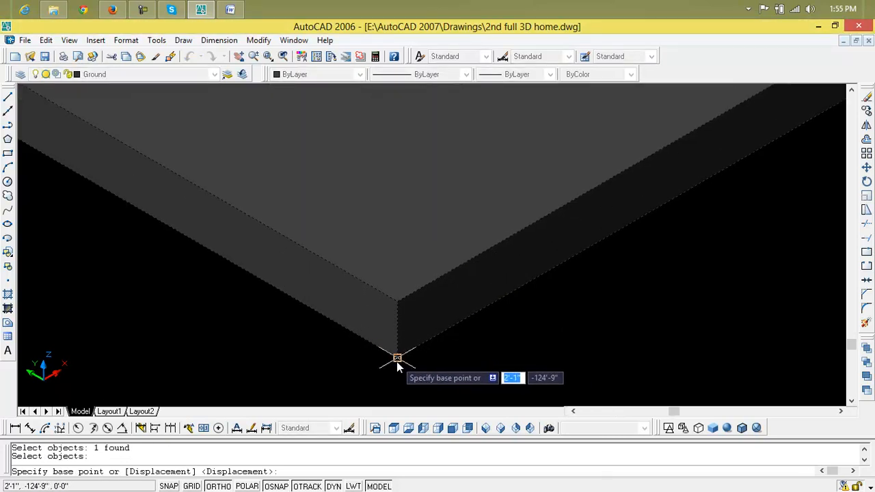
pyautogui.click(397, 362)
pyautogui.scroll(-10, 393, 370)
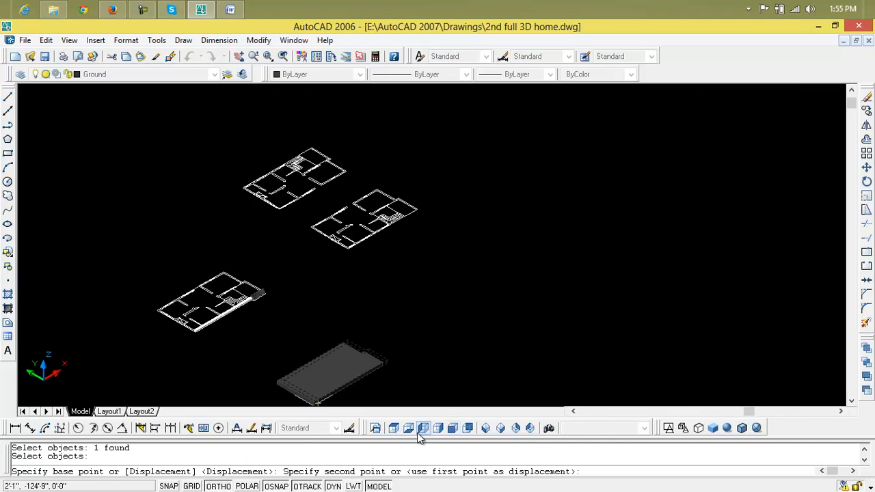
pyautogui.moveTo(292, 328); pyautogui.dragTo(475, 327, button='middle')
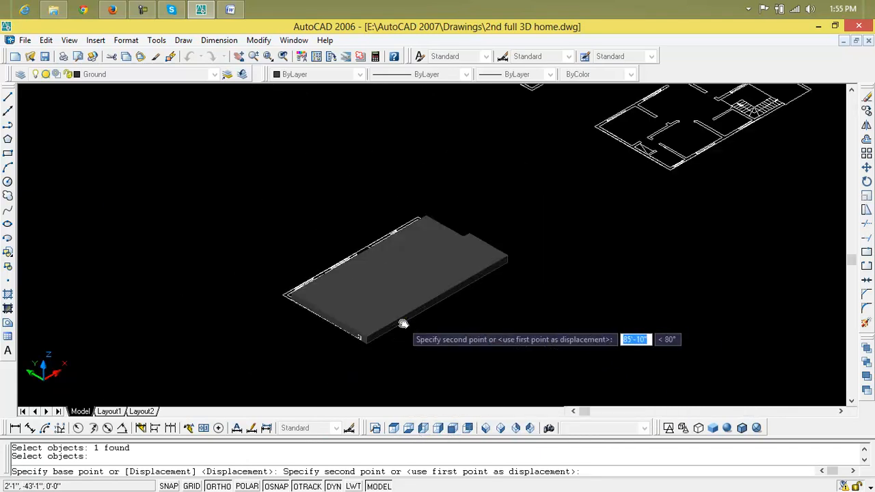
pyautogui.scroll(8, 403, 324)
pyautogui.moveTo(287, 341); pyautogui.dragTo(295, 301, button='middle')
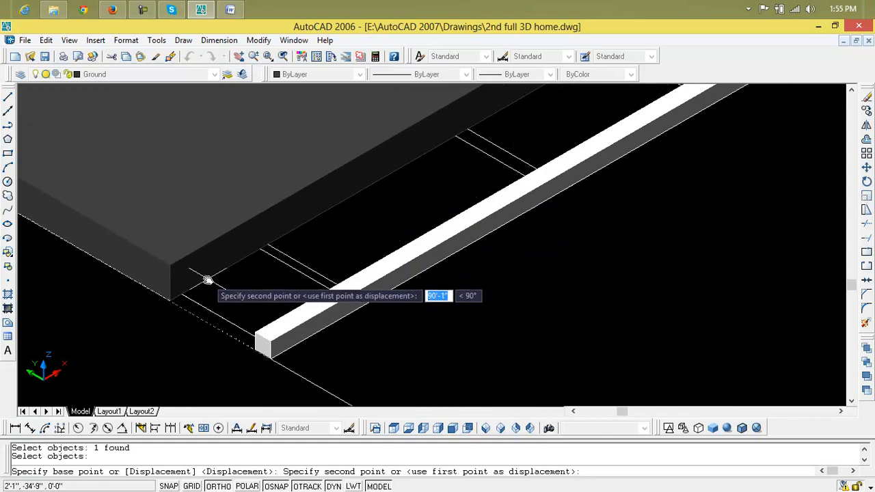
pyautogui.click(208, 281)
pyautogui.scroll(-2, 218, 301)
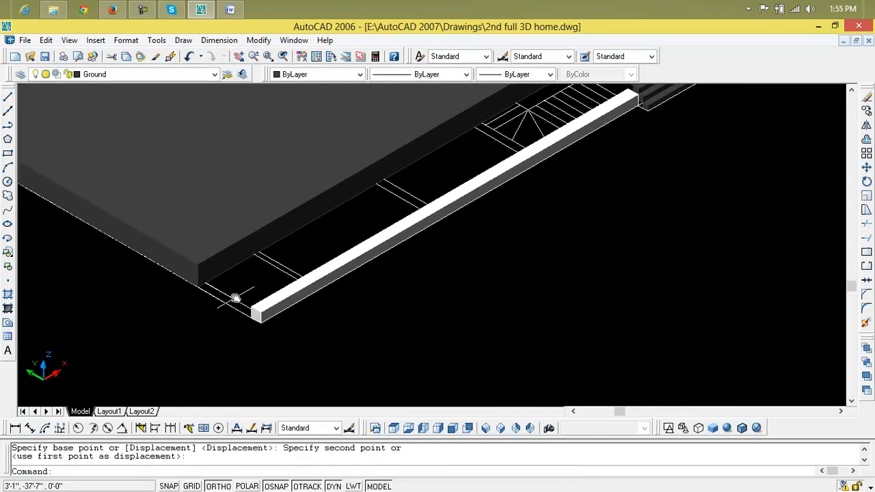
# Step: Move the slab from its bottom front corner about 5'-5" along the plan edge to meet the long projection strip's inner corner
pyautogui.press('Escape')
pyautogui.press('Escape')
pyautogui.write('m')
pyautogui.press('Return')
pyautogui.click(219, 277)
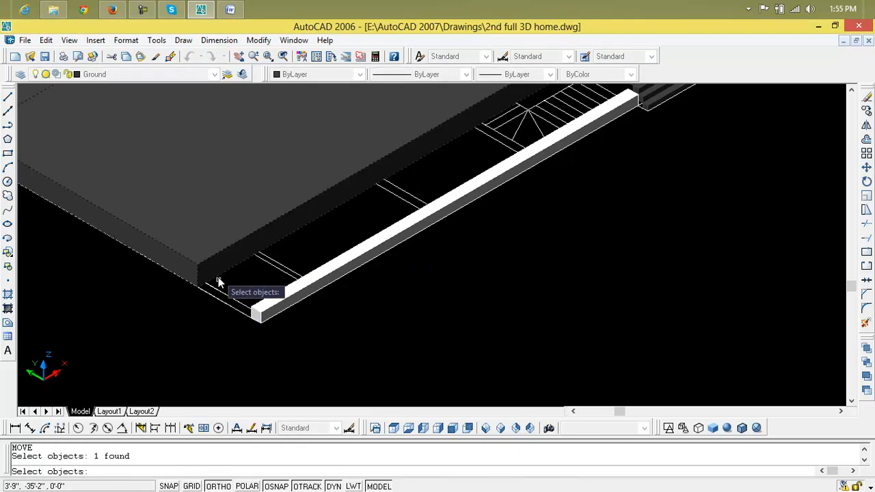
pyautogui.press('Return')
pyautogui.scroll(2, 198, 289)
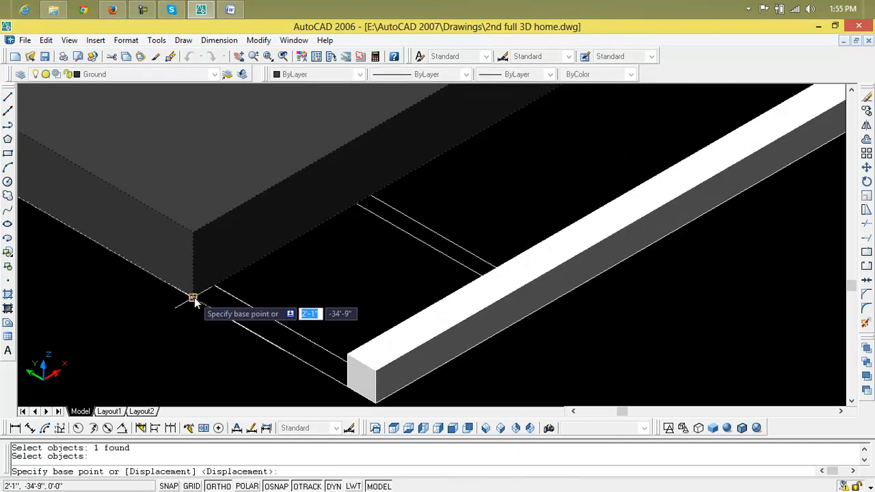
pyautogui.click(193, 298)
pyautogui.scroll(-1, 274, 330)
pyautogui.scroll(-1, 324, 363)
pyautogui.moveTo(324, 364); pyautogui.dragTo(283, 284, button='middle')
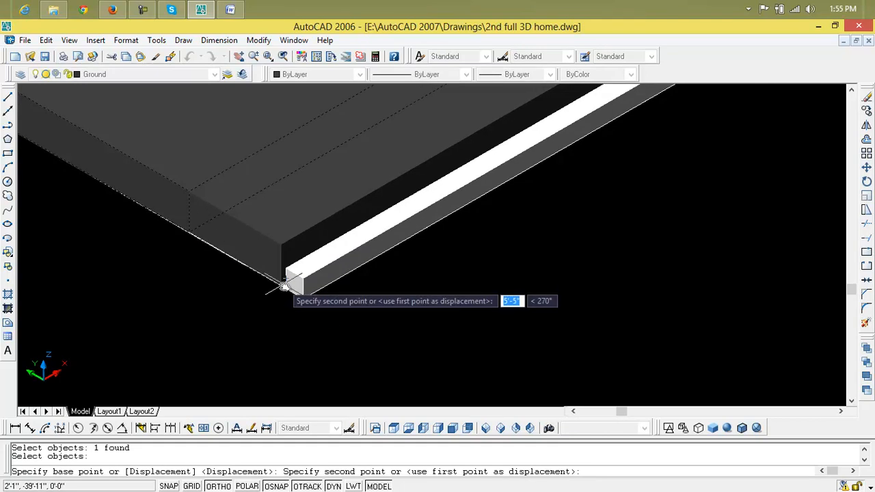
pyautogui.scroll(5, 284, 287)
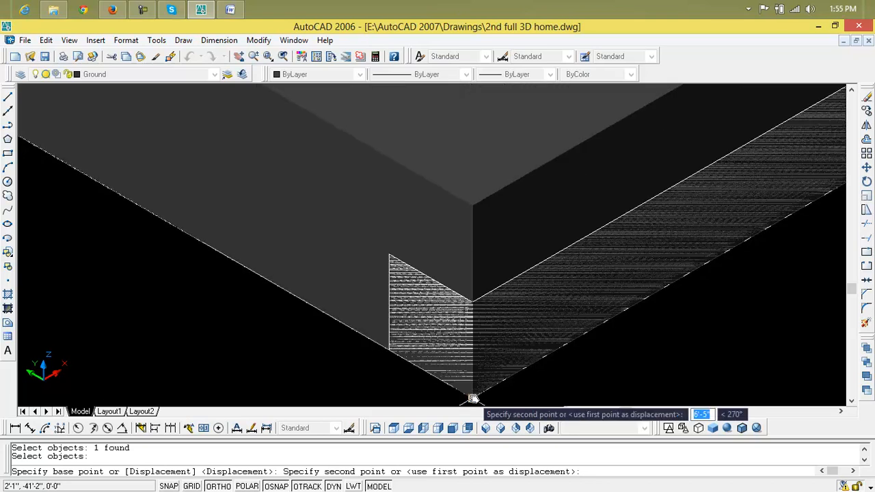
pyautogui.scroll(-3, 473, 399)
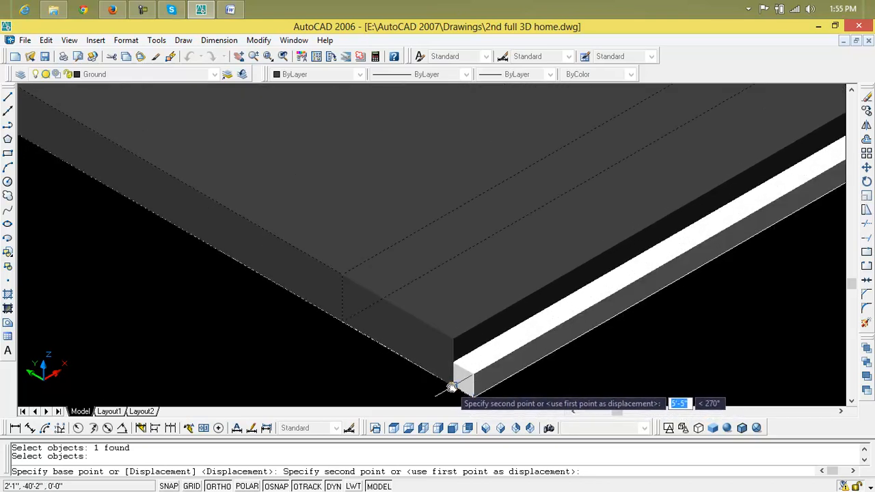
pyautogui.click(452, 388)
pyautogui.press('Return')
pyautogui.scroll(-5, 454, 383)
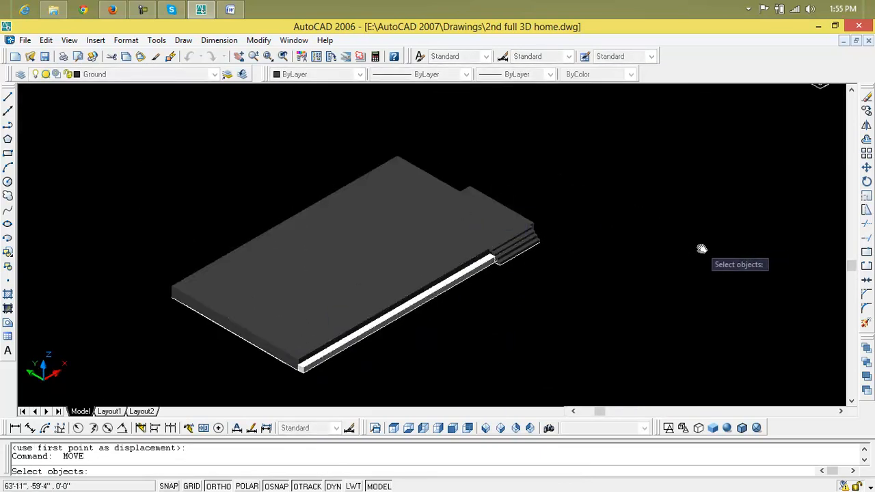
pyautogui.click(19, 75)
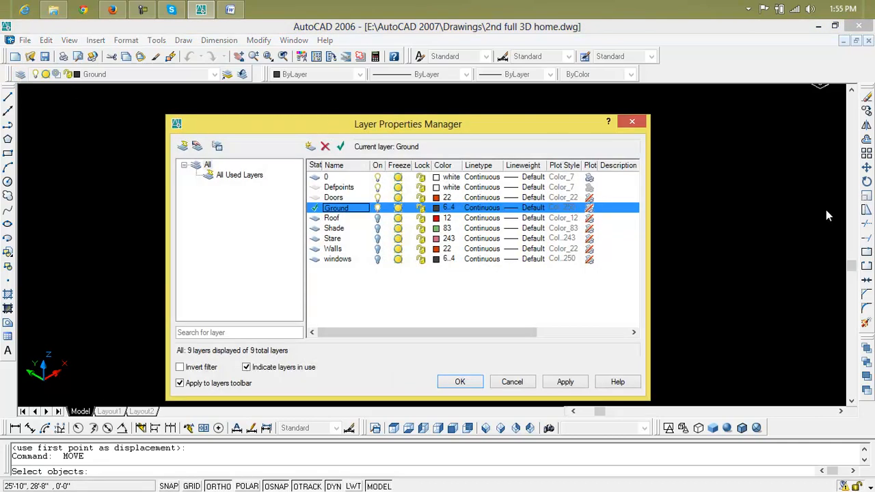
pyautogui.click(642, 121)
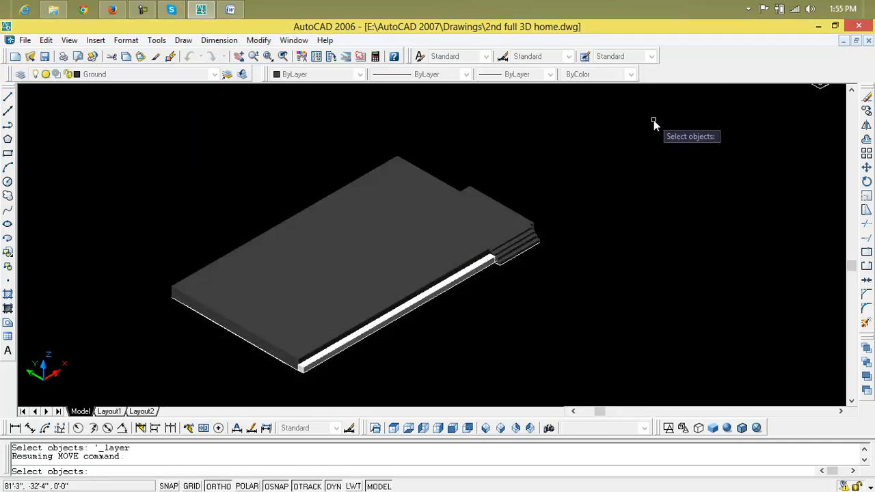
pyautogui.press('Escape')
pyautogui.press('Escape')
pyautogui.scroll(-2, 643, 137)
pyautogui.scroll(-2, 591, 123)
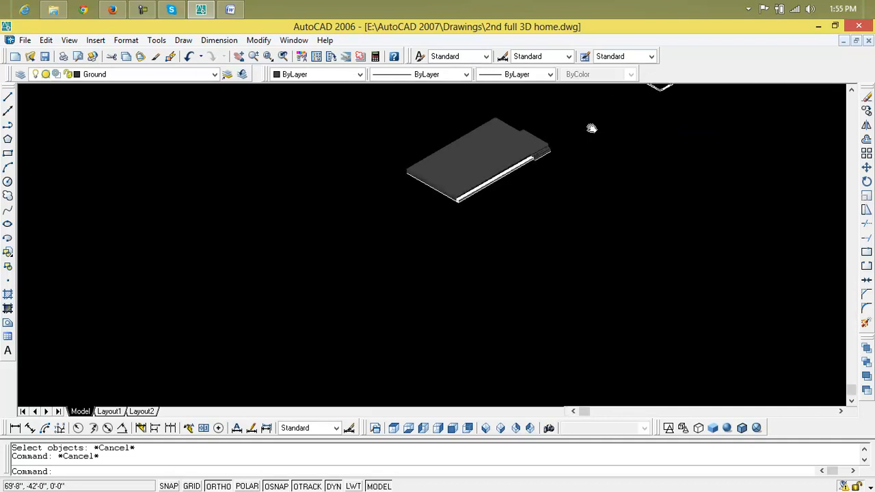
pyautogui.moveTo(586, 131); pyautogui.dragTo(590, 199, button='middle')
pyautogui.click(593, 190)
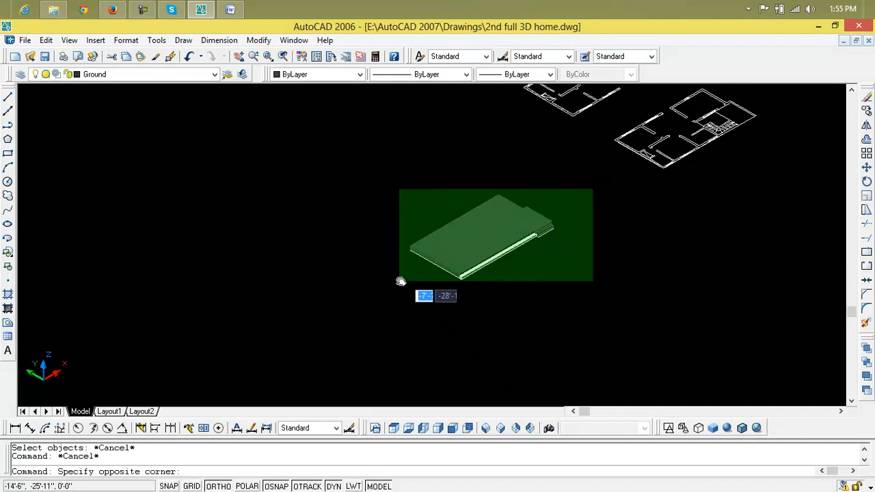
pyautogui.click(373, 296)
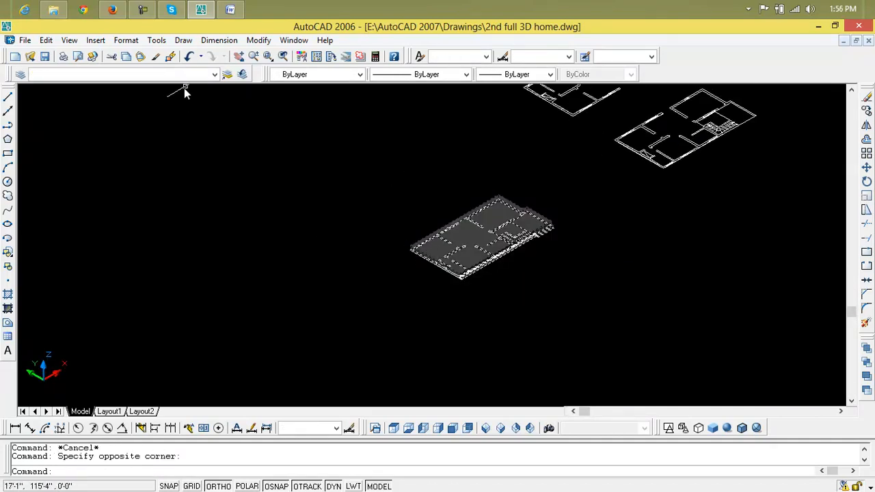
pyautogui.click(21, 74)
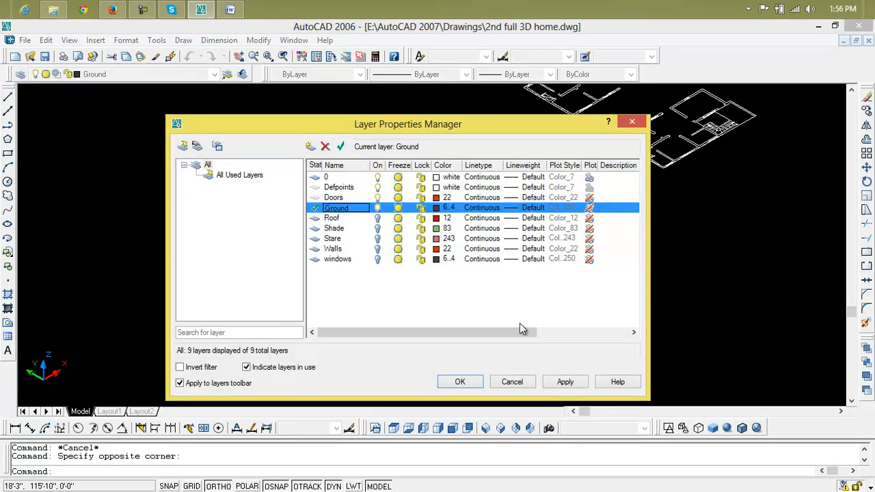
pyautogui.click(461, 382)
pyautogui.click(476, 383)
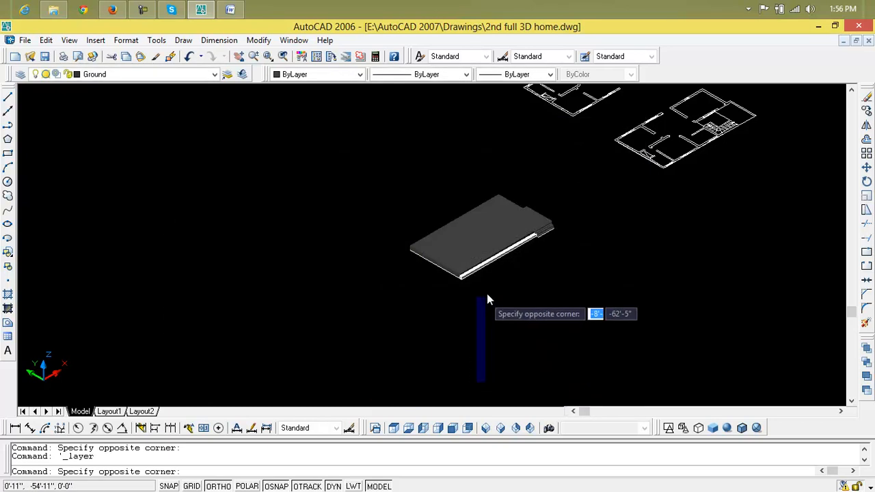
pyautogui.click(489, 282)
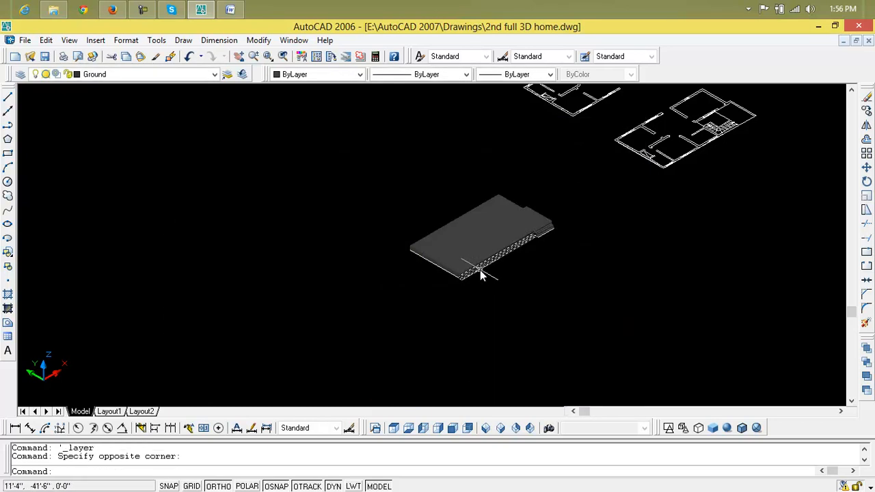
pyautogui.click(482, 274)
pyautogui.press('Escape')
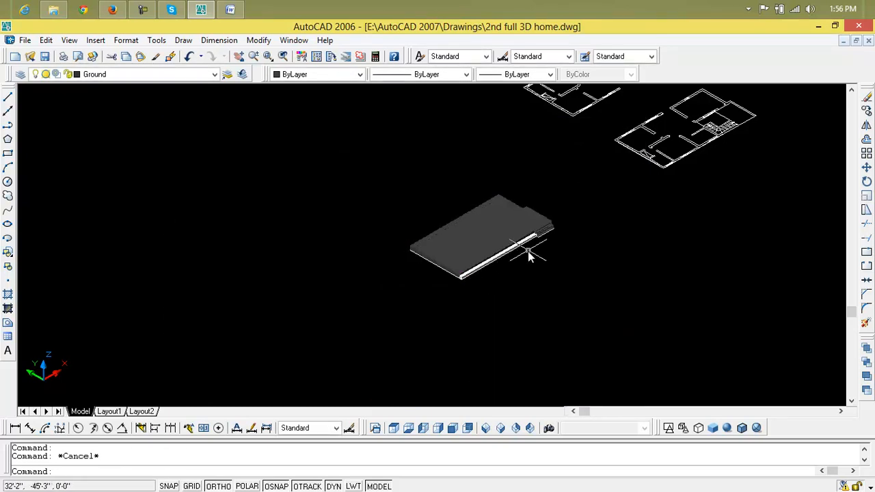
# Step: Assign the slab, steps, projection strip and the plan lines beneath them to the Ground layer, and lock that layer
pyautogui.click(566, 198)
pyautogui.click(495, 226)
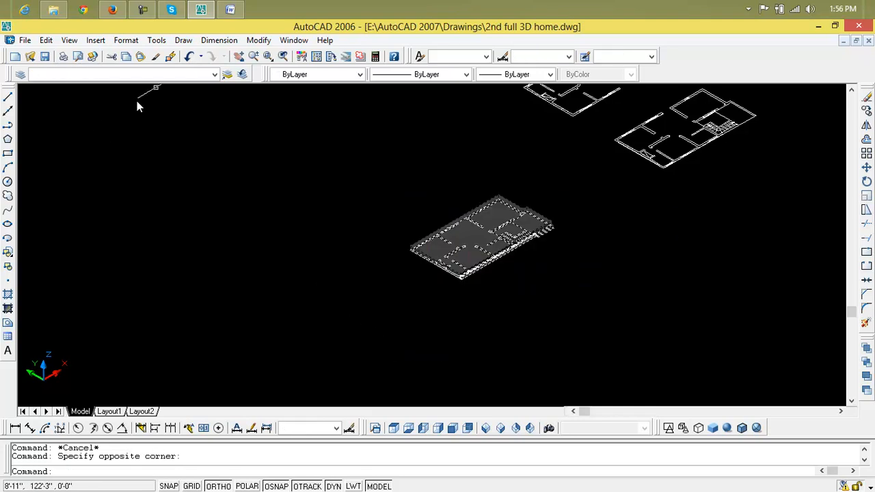
pyautogui.click(212, 74)
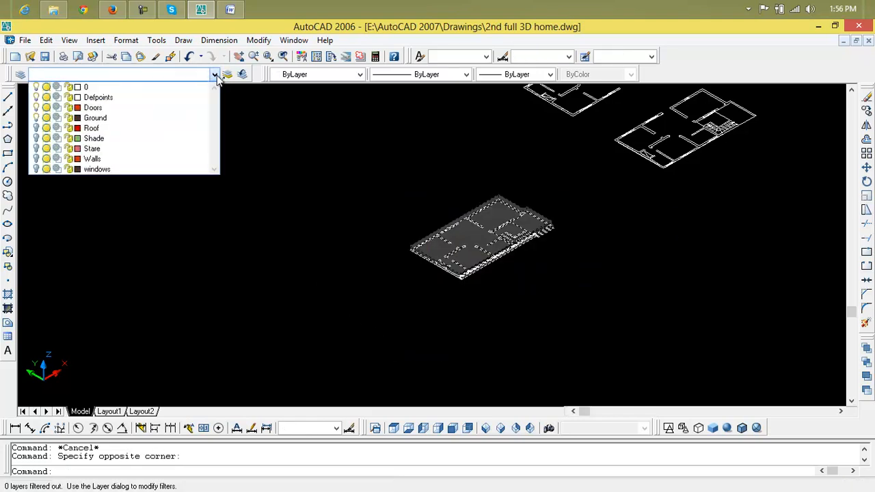
pyautogui.click(99, 118)
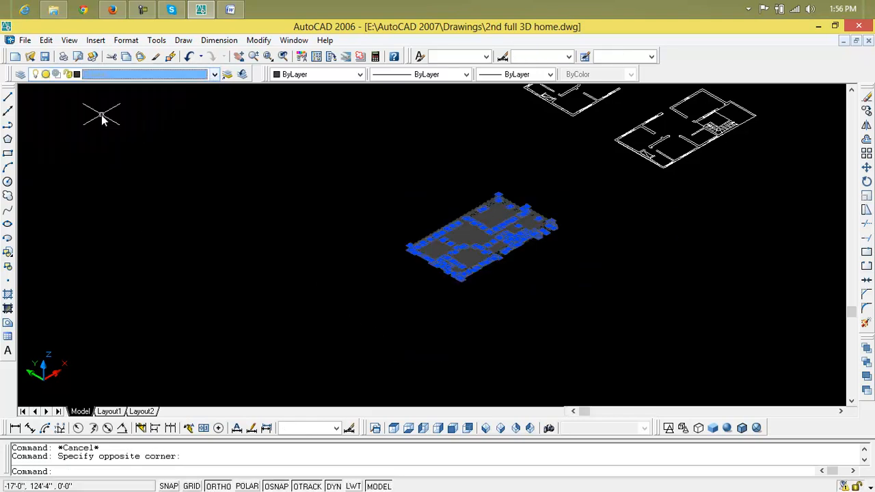
pyautogui.click(69, 77)
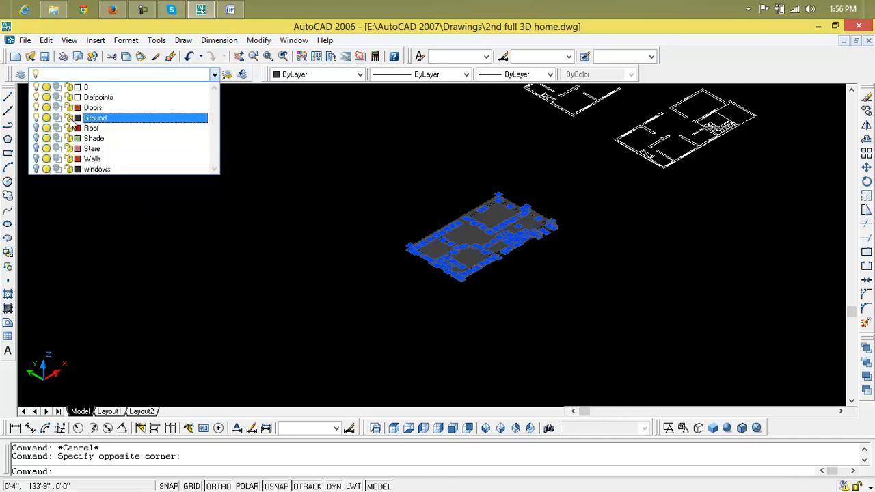
pyautogui.click(258, 222)
pyautogui.press('Escape')
pyautogui.press('Escape')
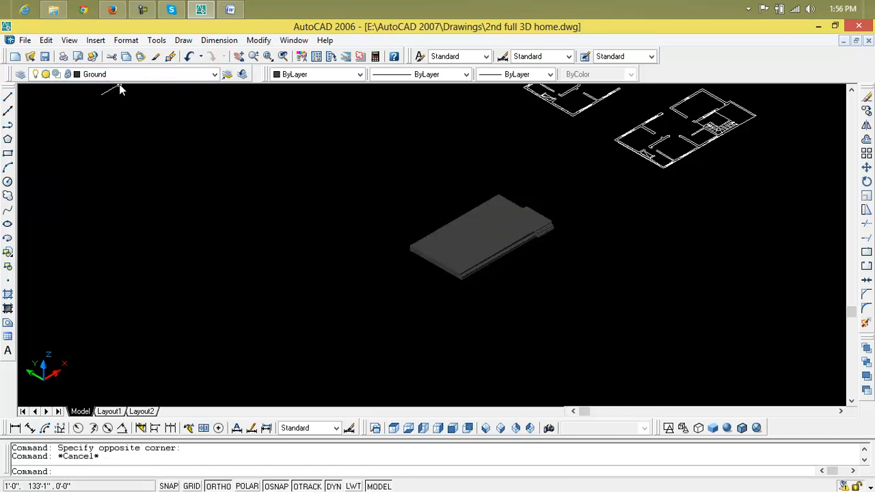
# Step: Turn on the Roof, Shade, Stare, Walls and windows layers and apply the change
pyautogui.click(21, 76)
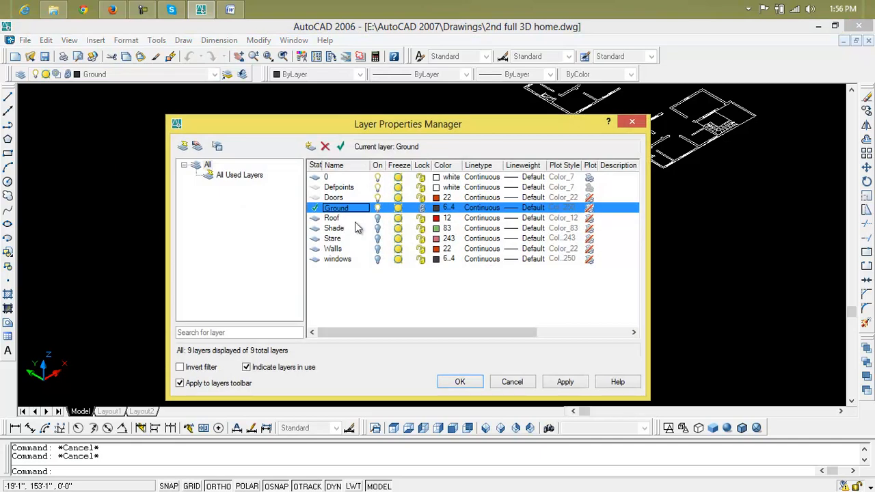
pyautogui.click(378, 218)
pyautogui.click(378, 229)
pyautogui.click(377, 238)
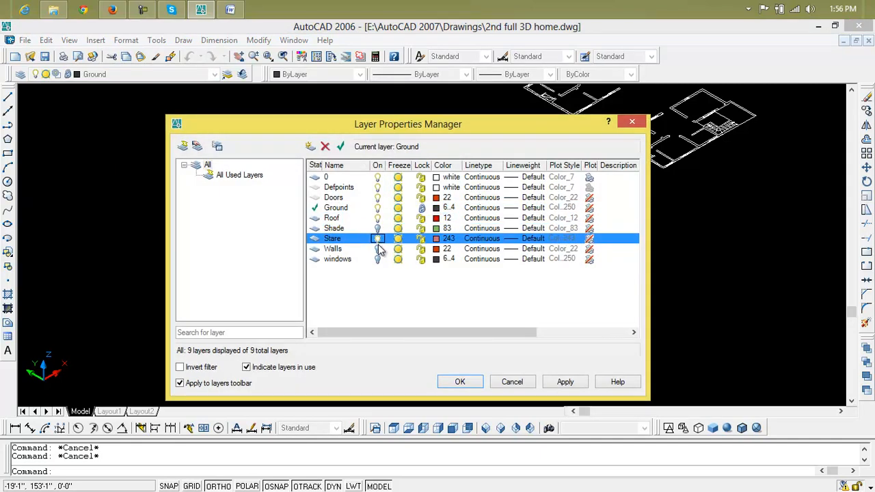
pyautogui.click(378, 249)
pyautogui.click(378, 259)
pyautogui.click(378, 250)
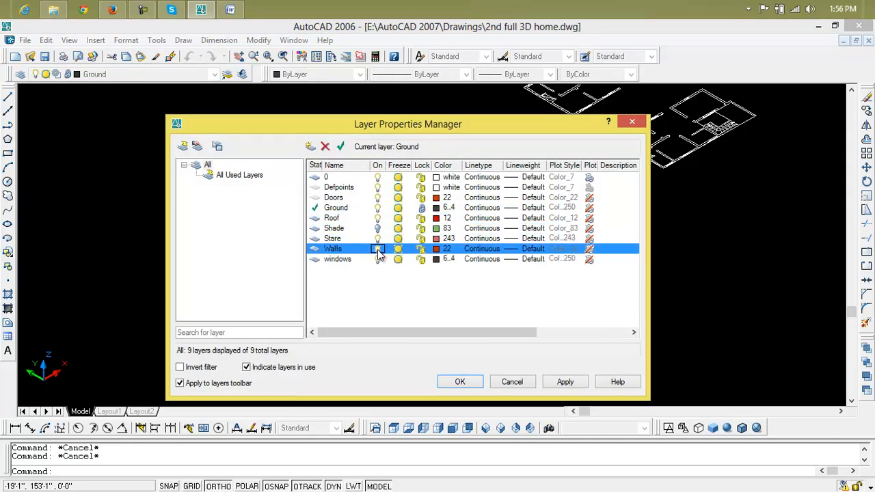
pyautogui.click(379, 230)
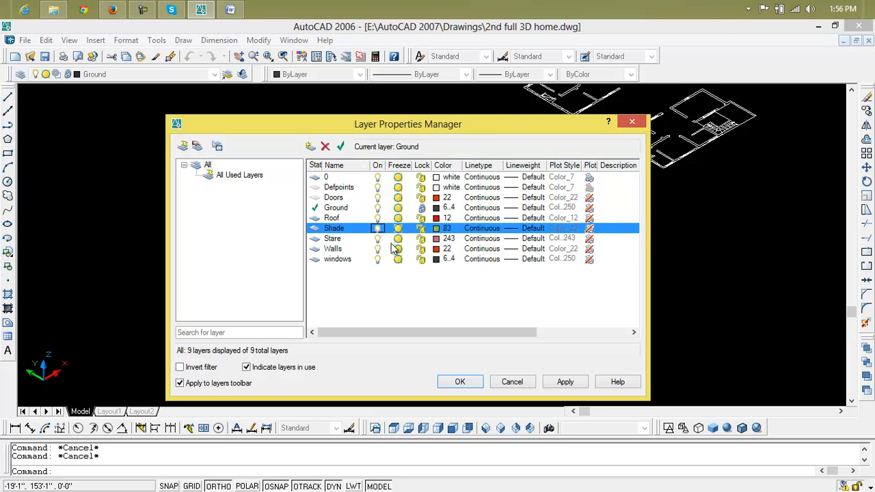
pyautogui.click(567, 383)
pyautogui.click(477, 385)
pyautogui.click(477, 384)
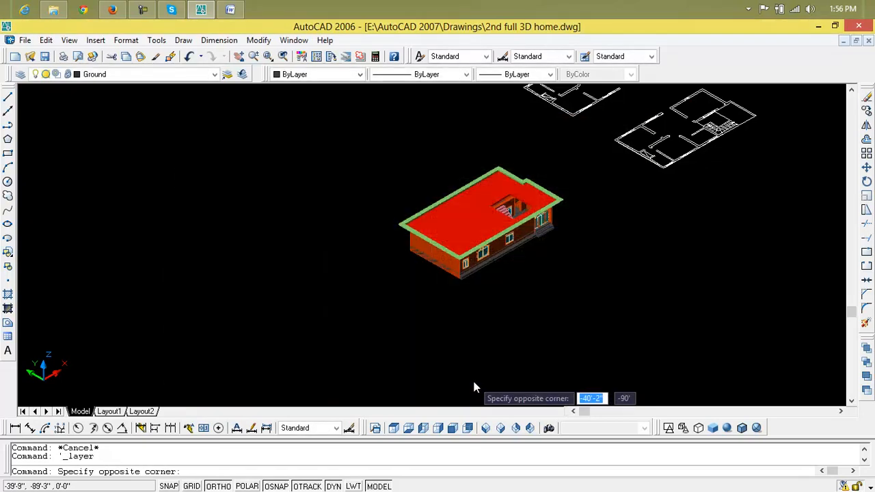
pyautogui.press('Escape')
pyautogui.press('Escape')
pyautogui.press('Escape')
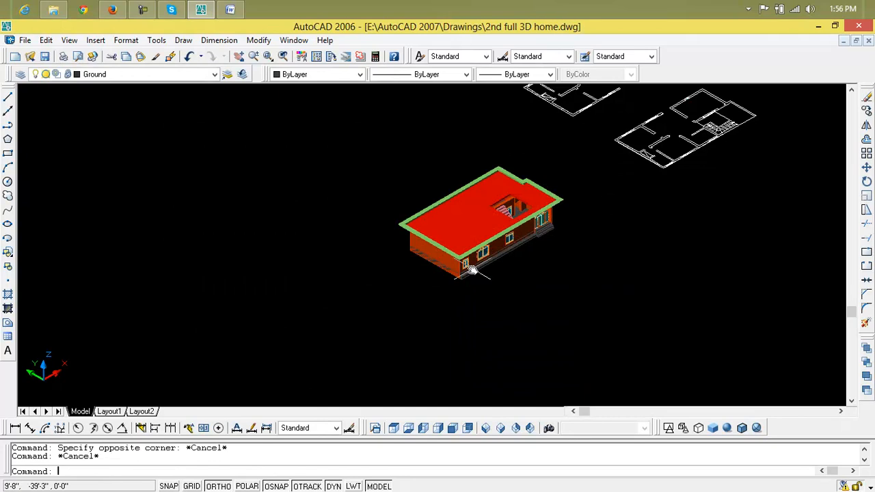
pyautogui.moveTo(465, 280); pyautogui.dragTo(330, 295, button='middle')
pyautogui.click(435, 218)
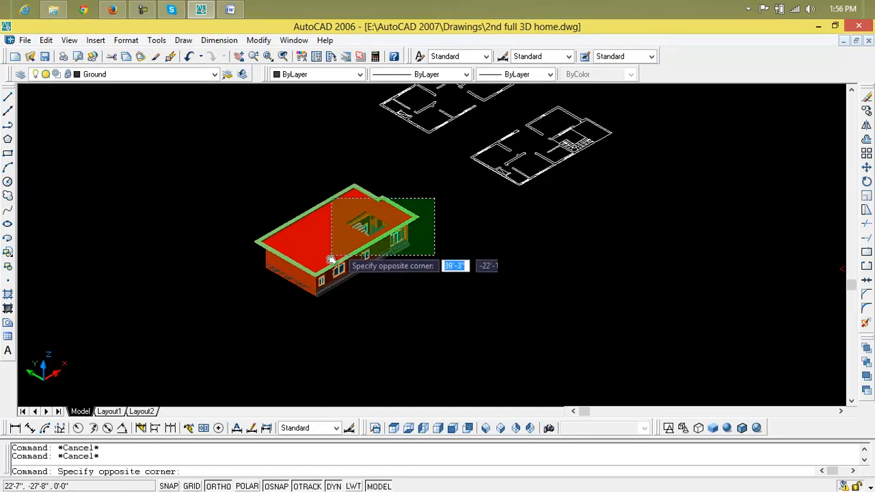
pyautogui.click(249, 307)
pyautogui.click(426, 192)
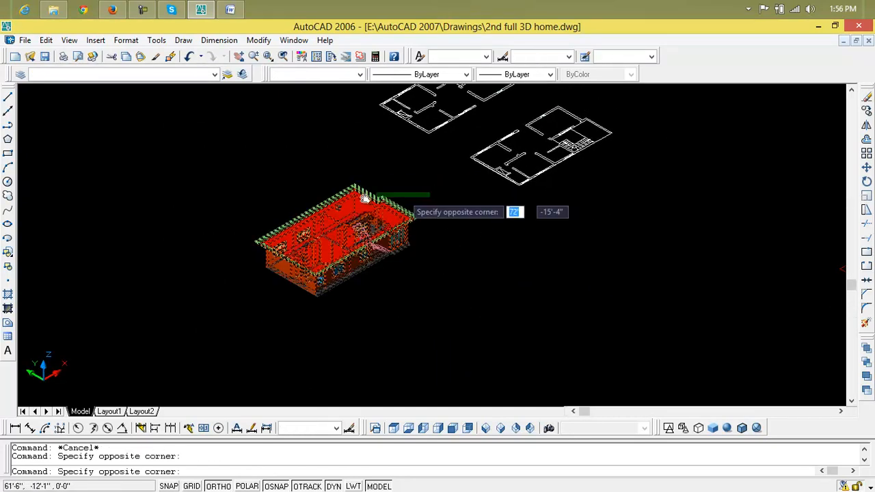
pyautogui.click(274, 275)
pyautogui.click(254, 239)
pyautogui.click(441, 315)
pyautogui.click(408, 175)
pyautogui.click(210, 301)
pyautogui.click(234, 179)
pyautogui.click(436, 298)
pyautogui.click(204, 331)
pyautogui.click(230, 226)
pyautogui.click(466, 283)
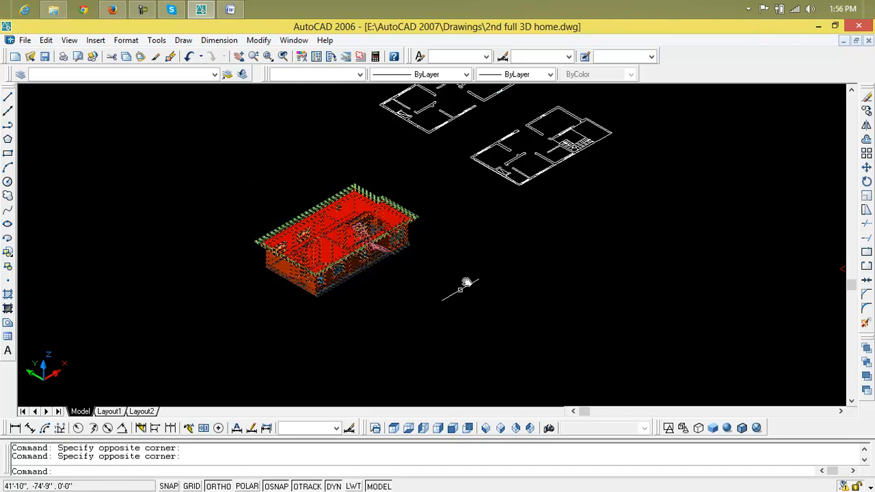
pyautogui.click(444, 194)
pyautogui.click(177, 323)
pyautogui.rightClick(289, 325)
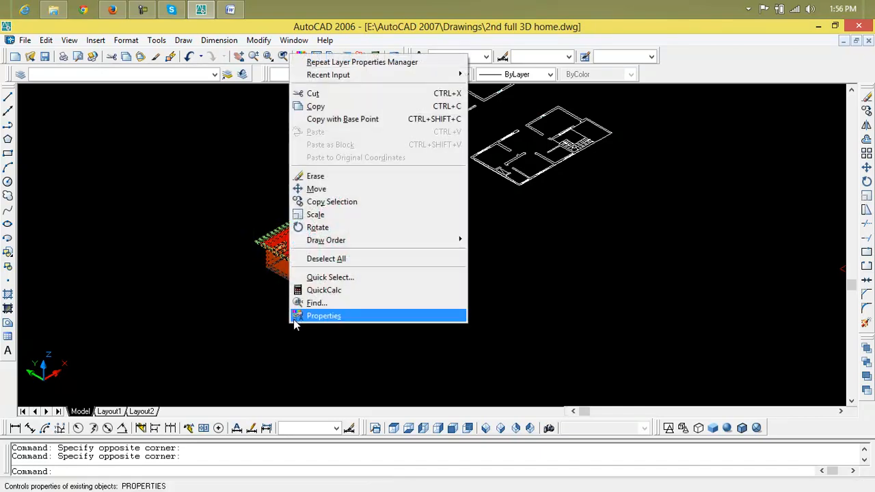
pyautogui.click(252, 142)
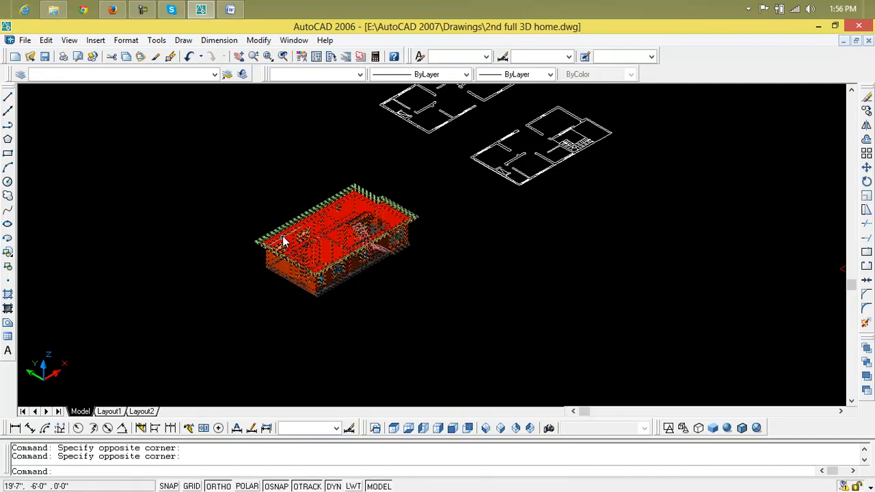
pyautogui.press('Escape')
pyautogui.press('Escape')
# Step: Move all of the house except the locked ground parts 2' straight up in Z, using the walls' bottom front corner as base point
pyautogui.write('m')
pyautogui.press('Return')
pyautogui.click(405, 180)
pyautogui.click(144, 393)
pyautogui.click(220, 226)
pyautogui.click(329, 311)
pyautogui.click(382, 193)
pyautogui.click(364, 214)
pyautogui.click(441, 208)
pyautogui.click(305, 258)
pyautogui.click(371, 219)
pyautogui.click(368, 222)
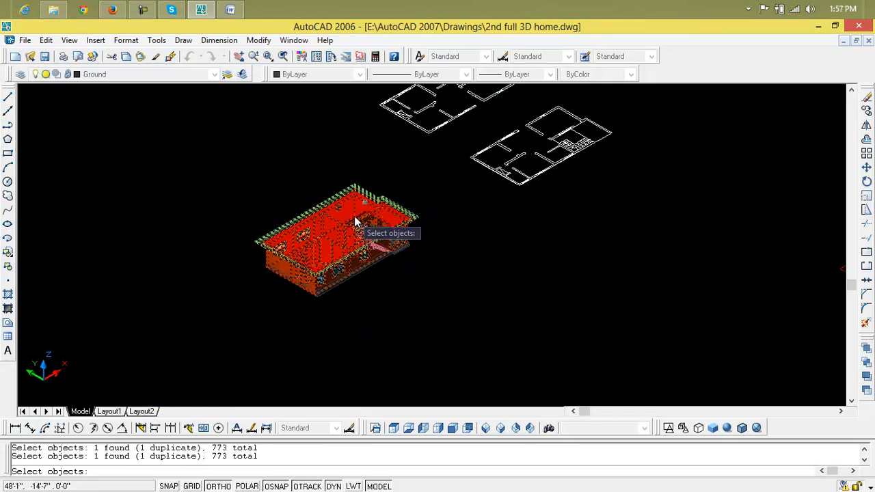
pyautogui.click(383, 193)
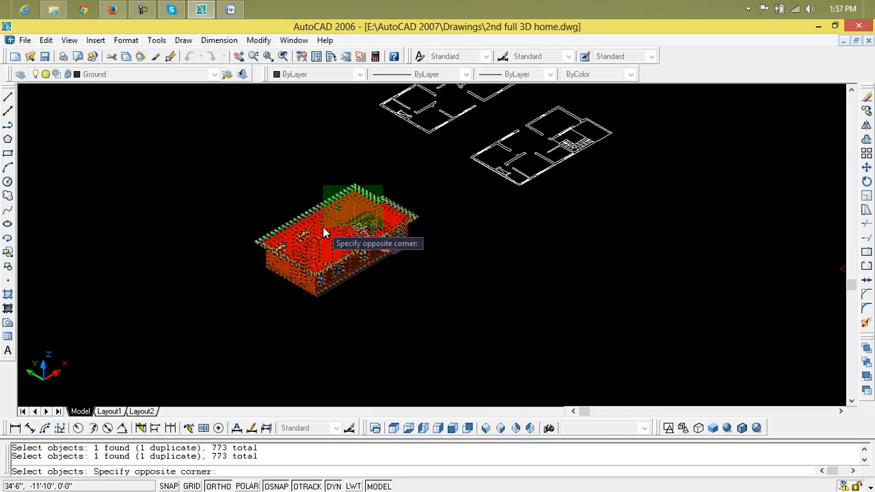
pyautogui.click(321, 234)
pyautogui.click(374, 198)
pyautogui.click(270, 296)
pyautogui.click(370, 321)
pyautogui.click(320, 213)
pyautogui.click(395, 276)
pyautogui.click(335, 214)
pyautogui.click(421, 265)
pyautogui.click(288, 144)
pyautogui.click(318, 166)
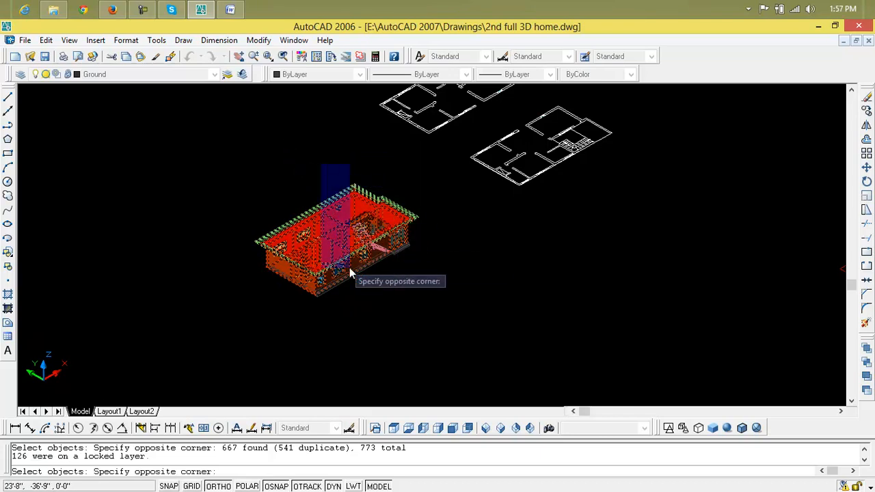
pyautogui.click(424, 284)
pyautogui.click(411, 182)
pyautogui.click(334, 220)
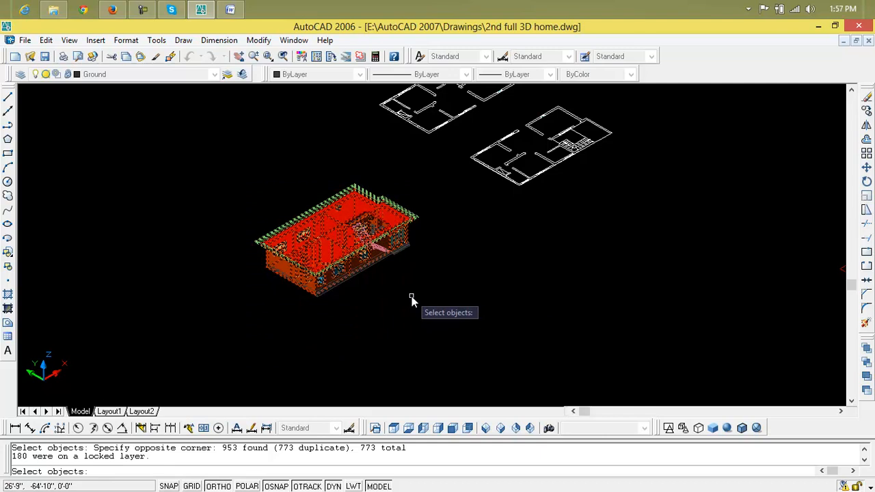
pyautogui.press('Return')
pyautogui.scroll(5, 313, 299)
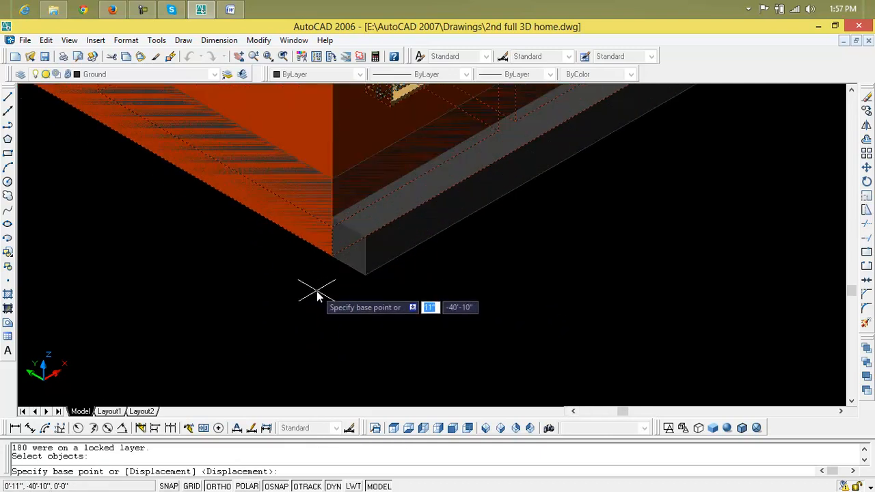
pyautogui.scroll(2, 316, 294)
pyautogui.click(330, 205)
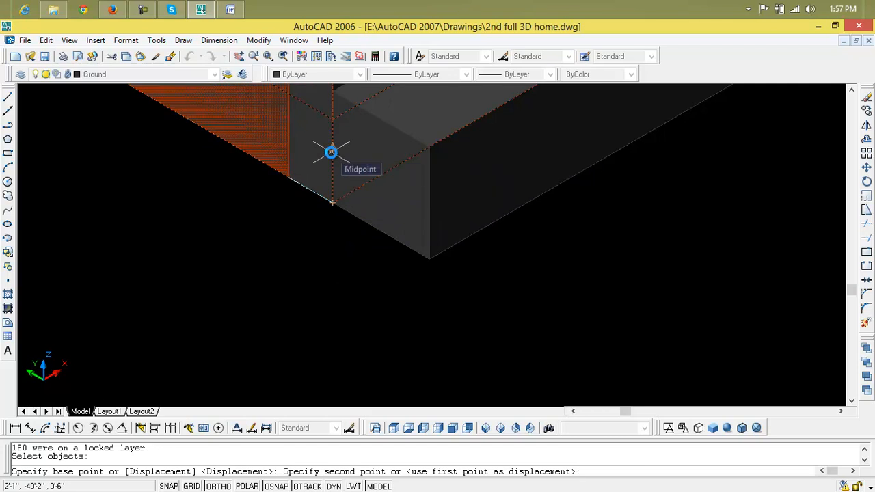
pyautogui.write("0'0")
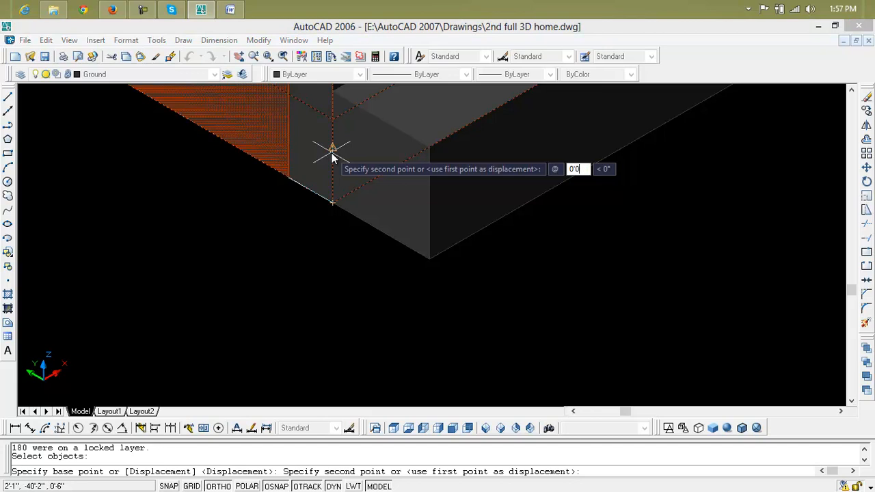
pyautogui.press('Tab')
pyautogui.write('0')
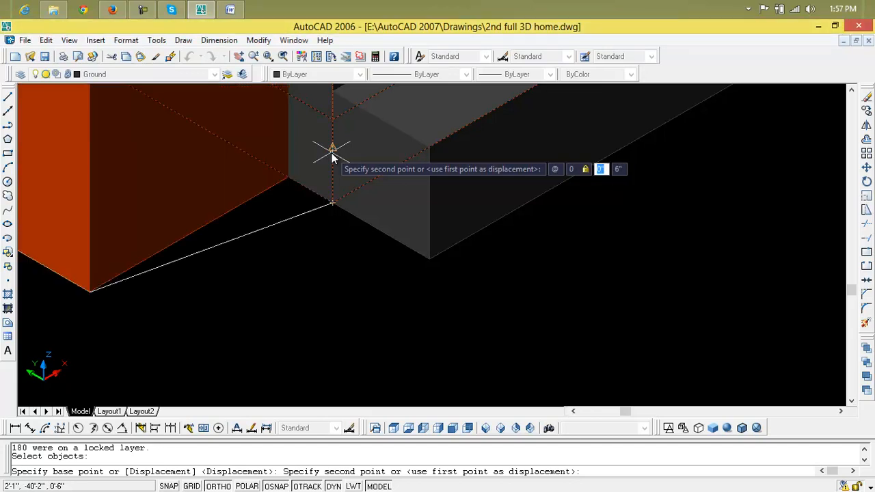
pyautogui.press('Tab')
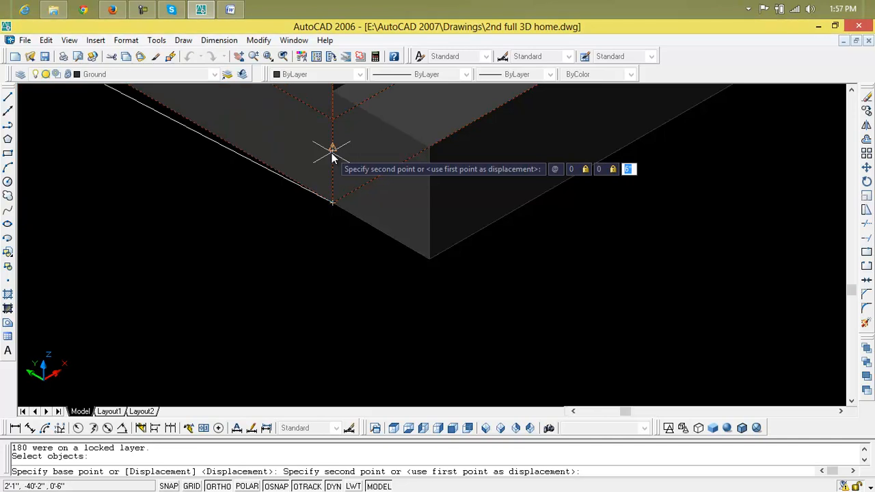
pyautogui.write('2')
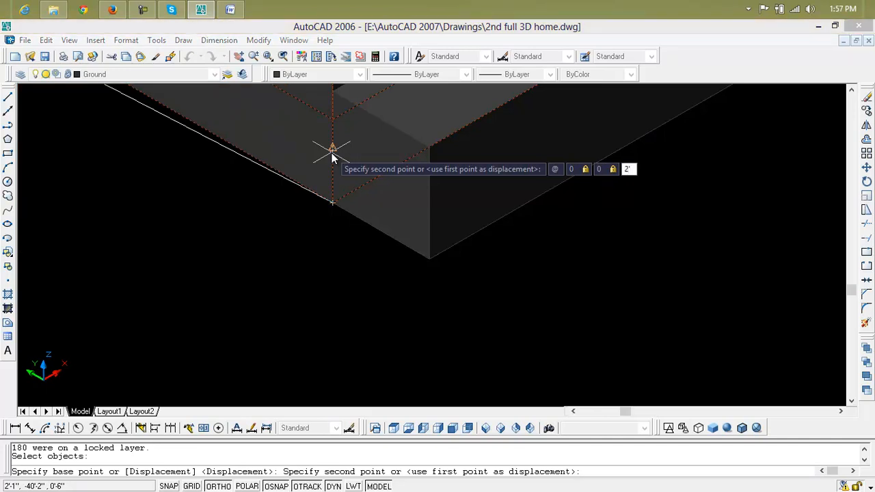
pyautogui.write("'")
pyautogui.press('Return')
# Step: Examine how the raised house sits on the ground slab and meets the entrance steps
pyautogui.scroll(-3, 332, 155)
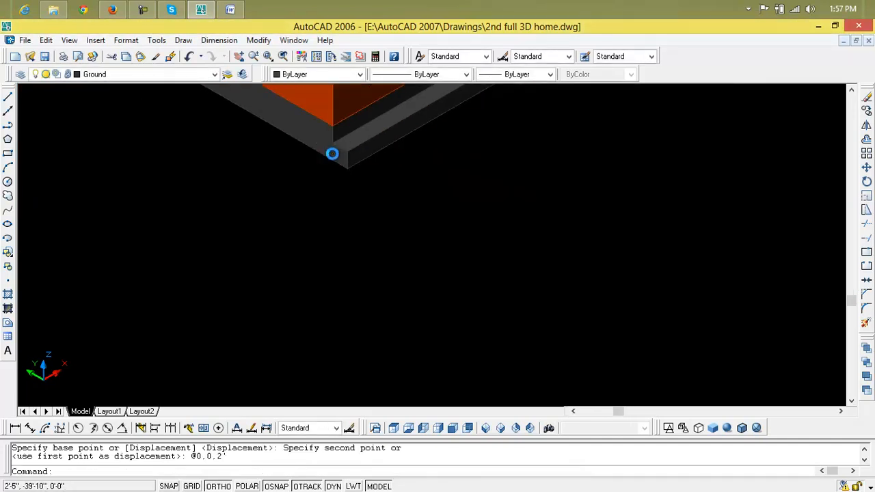
pyautogui.scroll(-3, 337, 161)
pyautogui.moveTo(342, 168); pyautogui.dragTo(338, 197, button='middle')
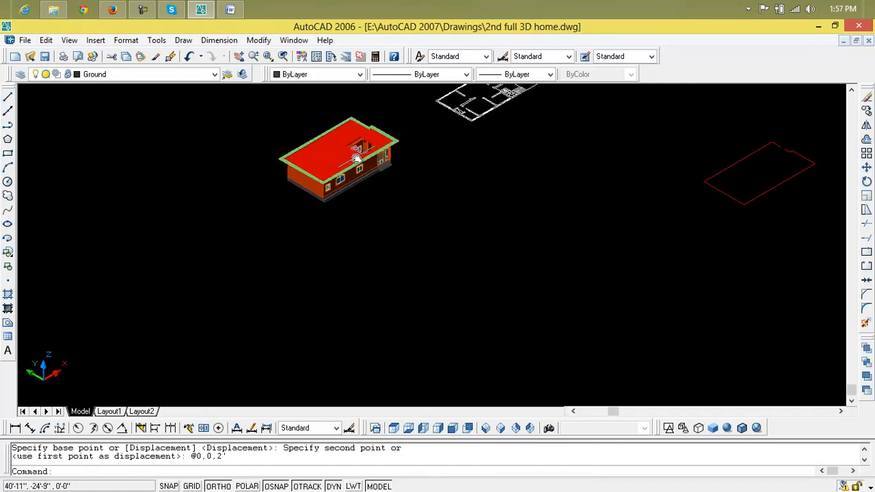
pyautogui.scroll(4, 357, 157)
pyautogui.scroll(5, 426, 191)
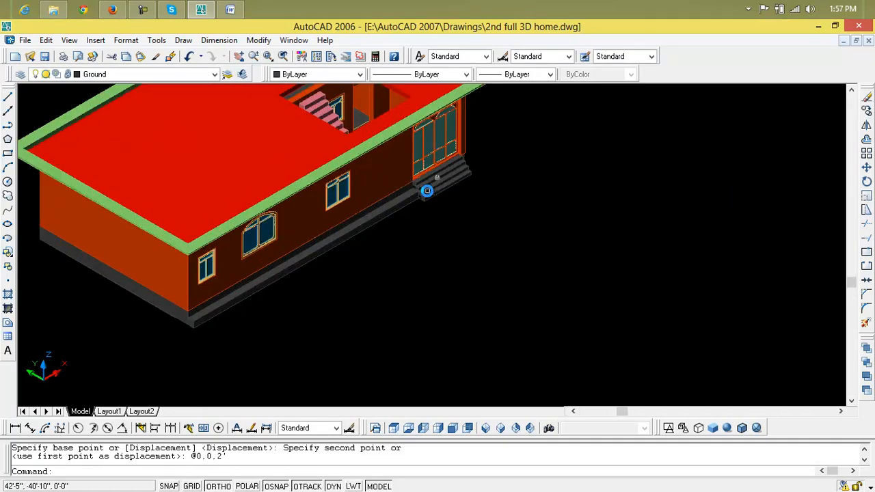
pyautogui.scroll(5, 459, 171)
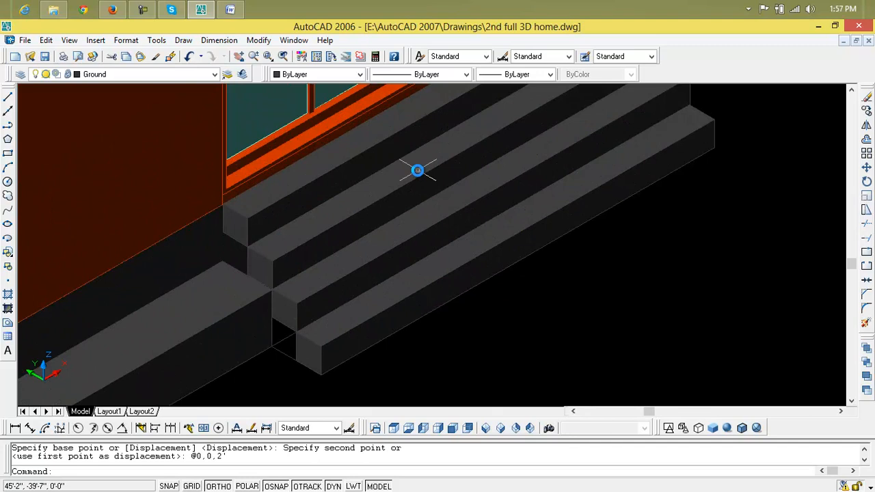
pyautogui.scroll(-4, 417, 171)
pyautogui.scroll(1, 381, 207)
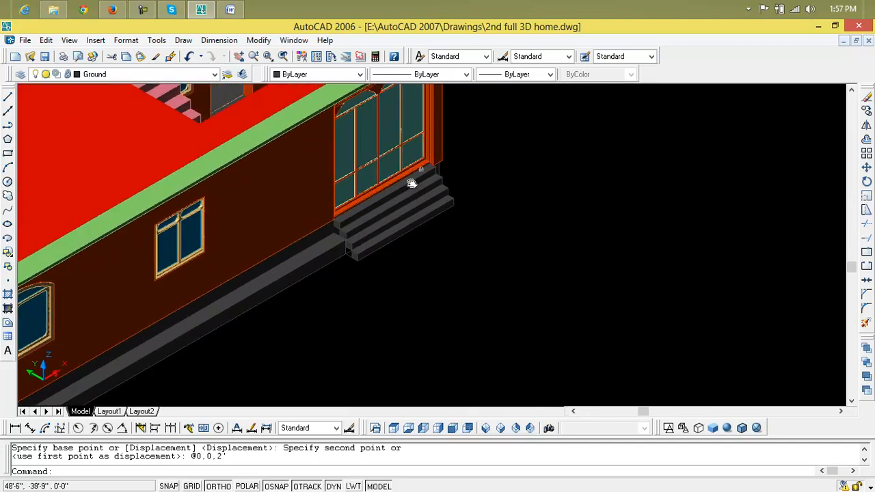
pyautogui.press('Escape')
pyautogui.press('Escape')
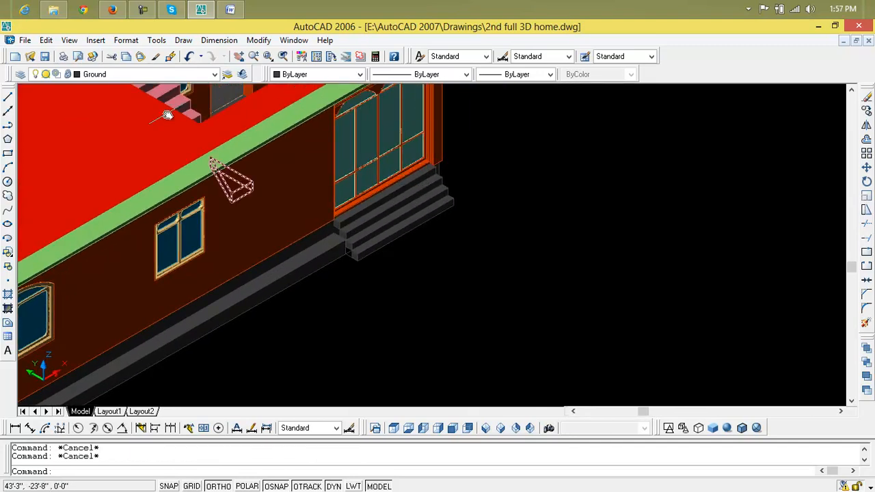
# Step: Try to recolor the Ground layer with DIC 317 from the DIC COLOR GUIDE(R) color book and apply the change
pyautogui.click(76, 78)
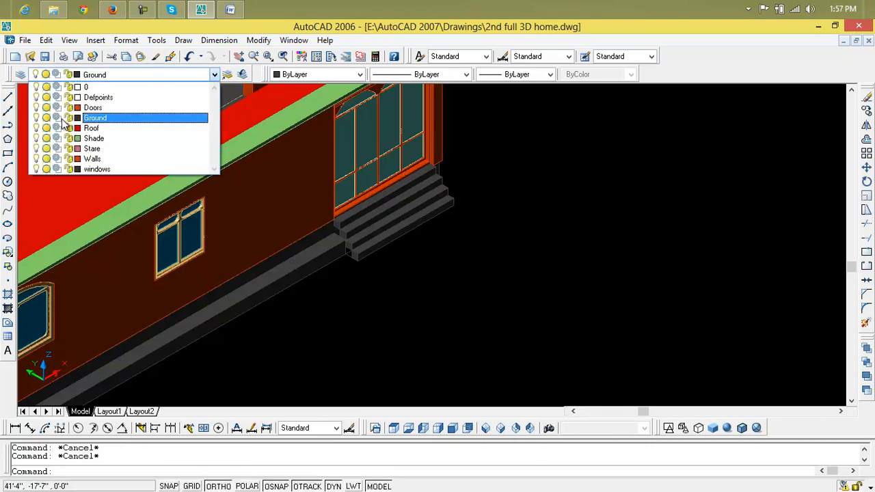
pyautogui.click(19, 78)
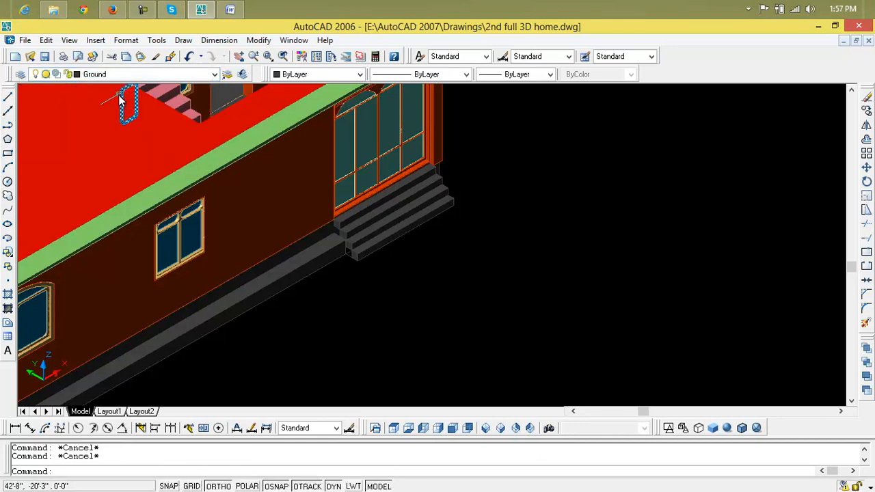
pyautogui.click(19, 77)
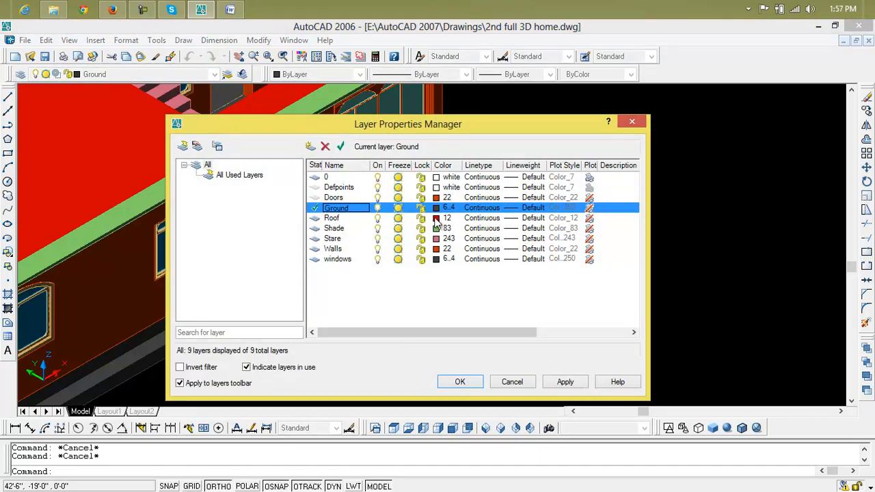
pyautogui.click(437, 218)
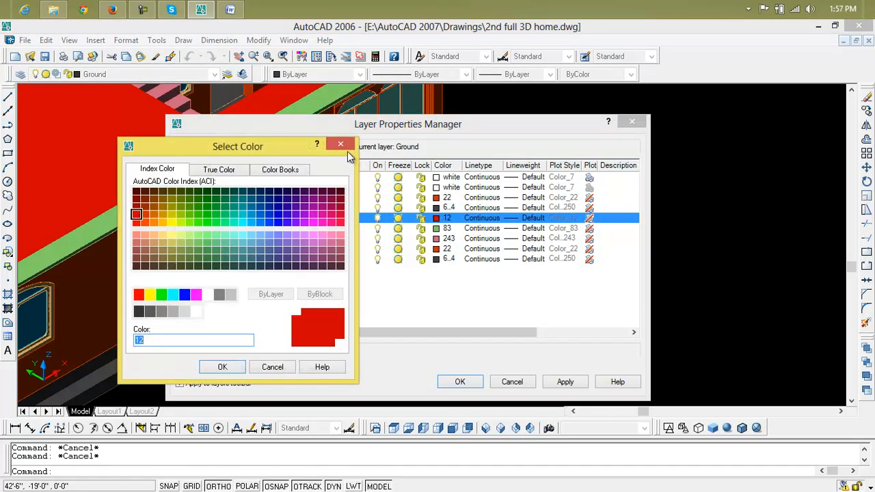
pyautogui.click(342, 145)
pyautogui.click(436, 208)
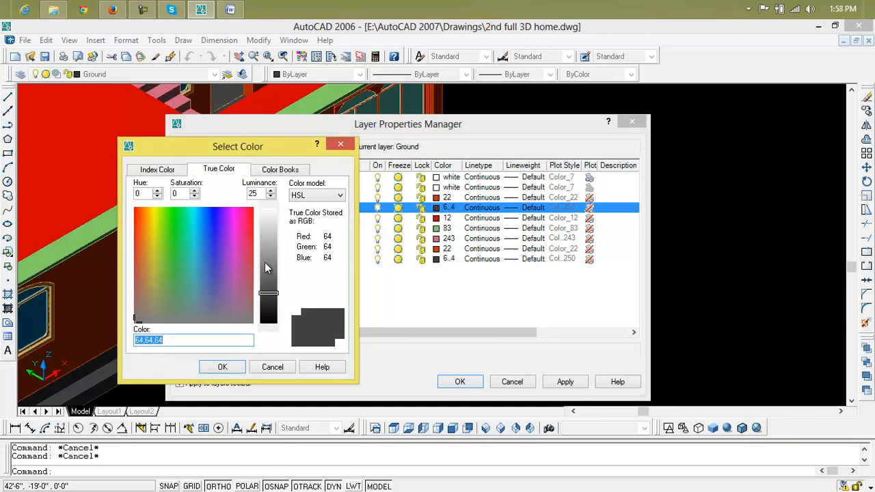
pyautogui.click(266, 173)
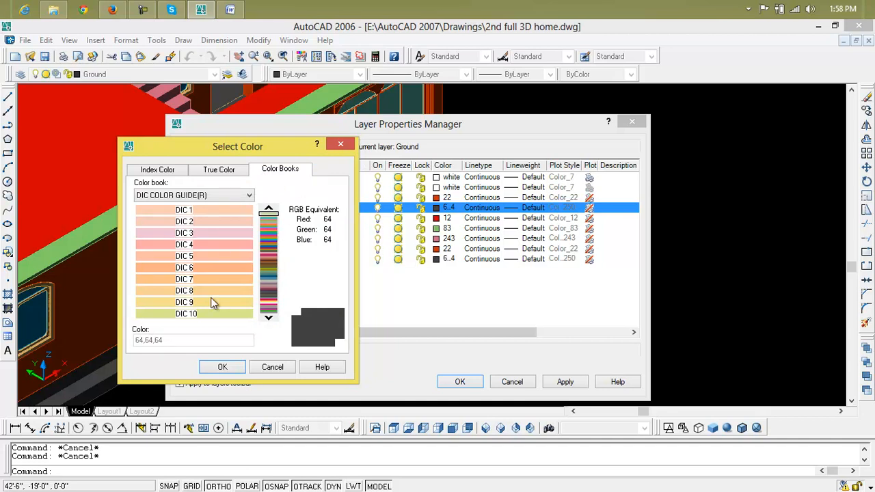
pyautogui.click(219, 279)
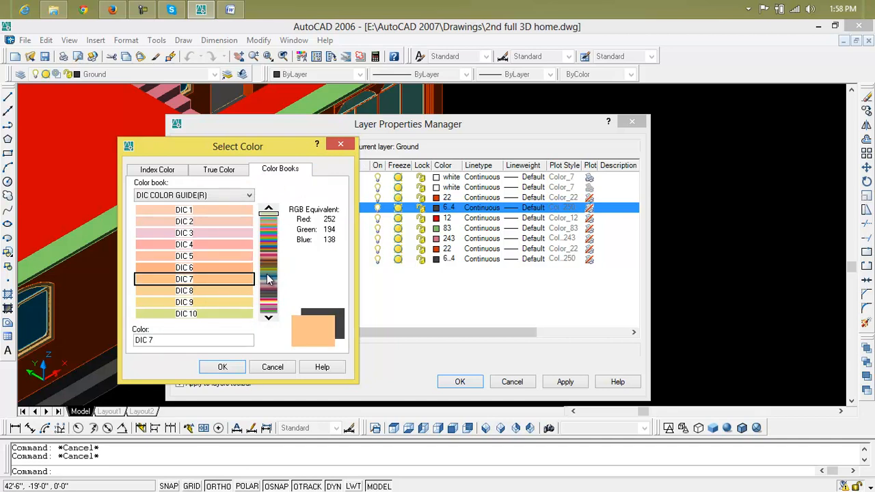
pyautogui.click(267, 262)
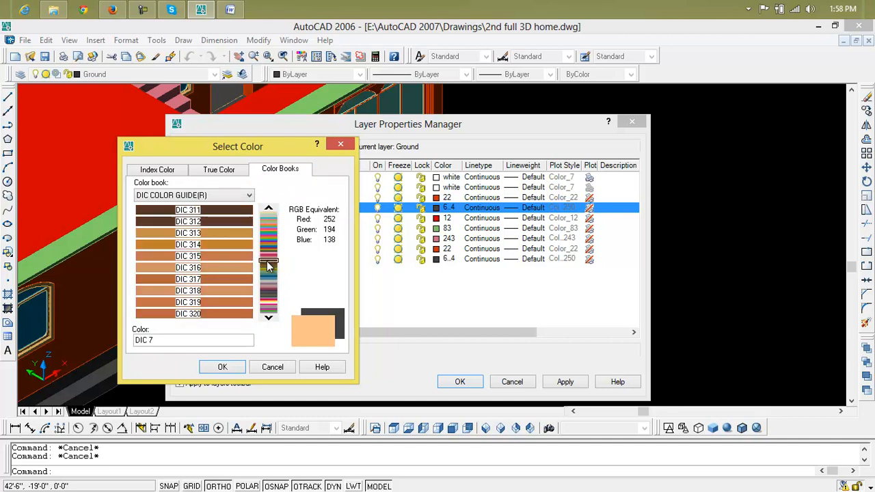
pyautogui.click(235, 249)
pyautogui.click(234, 255)
pyautogui.click(235, 277)
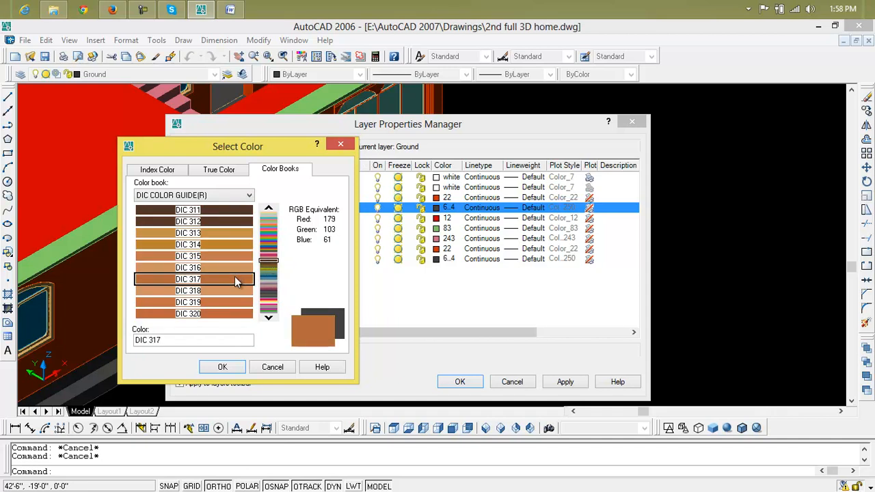
pyautogui.click(223, 366)
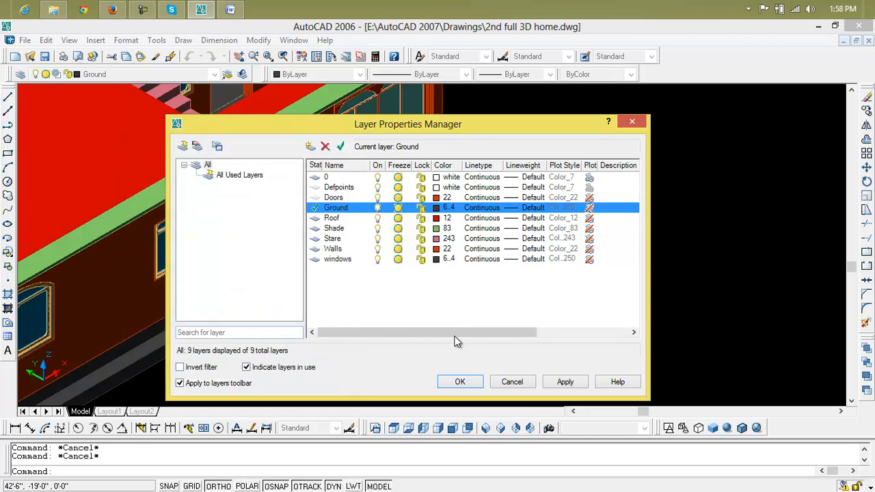
pyautogui.click(563, 383)
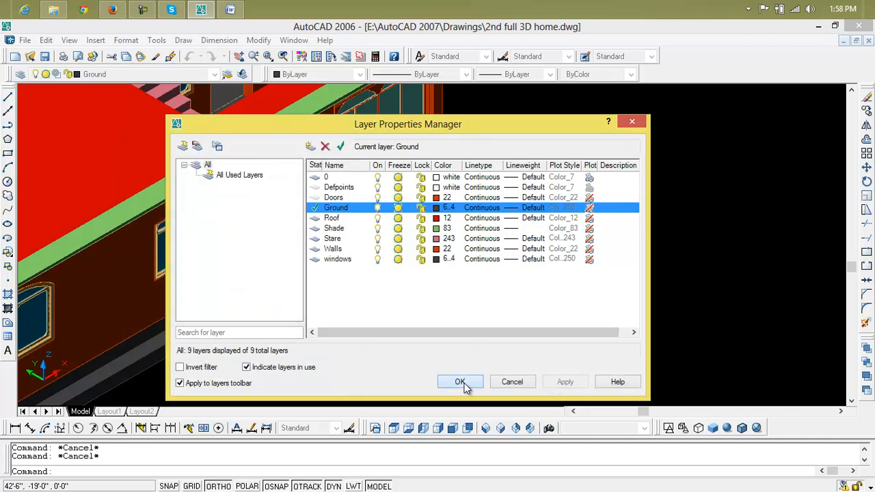
pyautogui.click(460, 383)
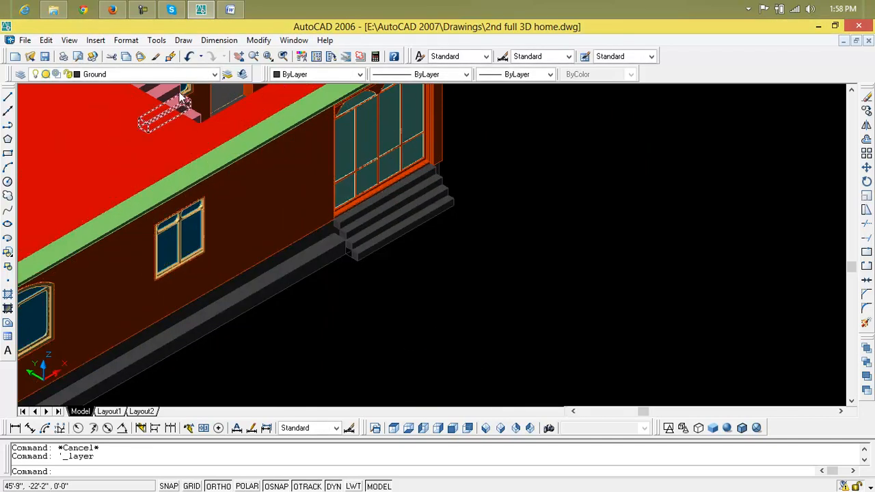
pyautogui.click(89, 75)
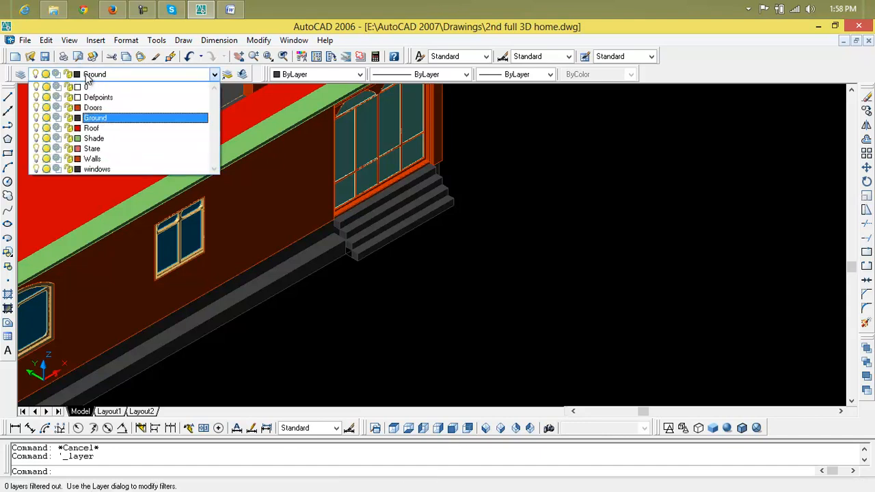
pyautogui.click(87, 119)
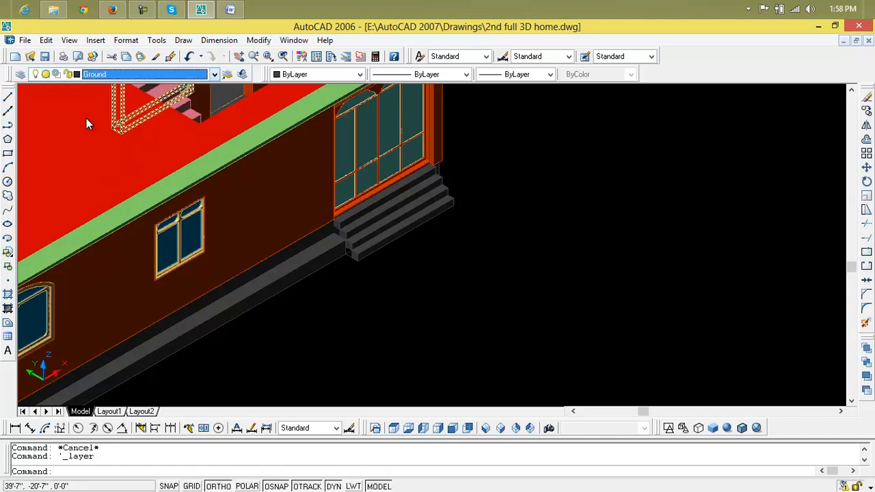
pyautogui.click(330, 76)
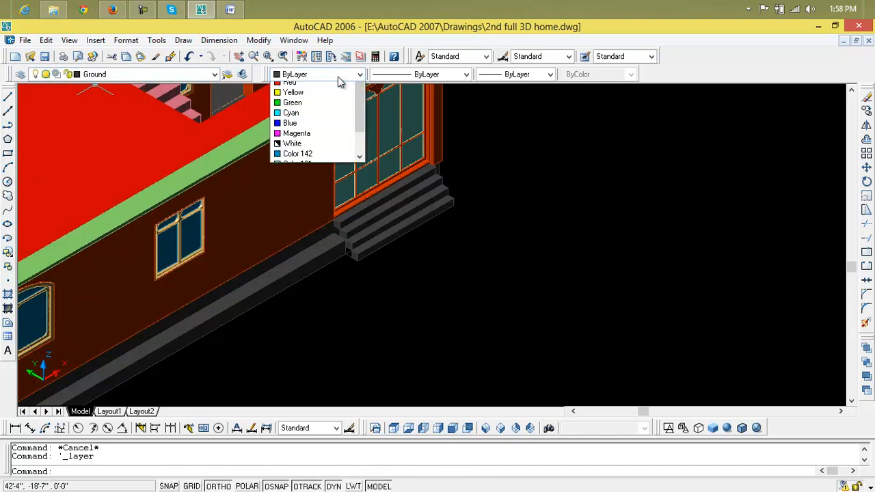
pyautogui.click(327, 86)
pyautogui.click(328, 77)
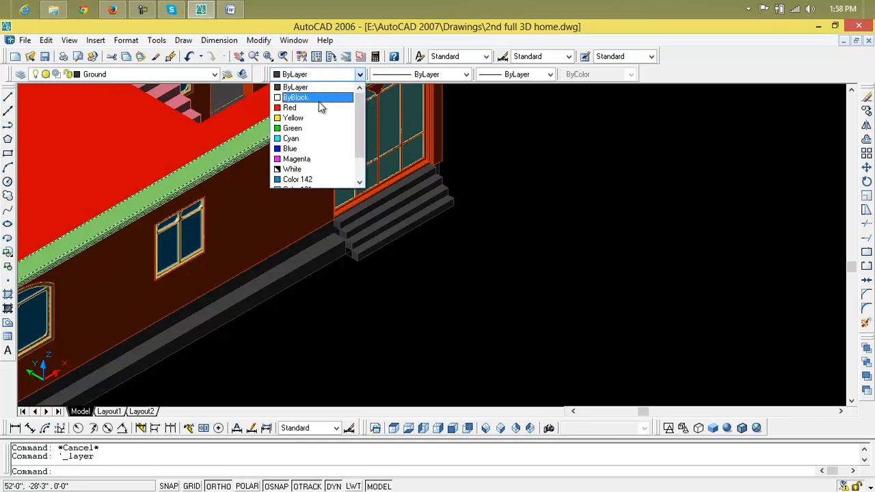
pyautogui.click(549, 164)
pyautogui.press('Escape')
pyautogui.scroll(-5, 478, 168)
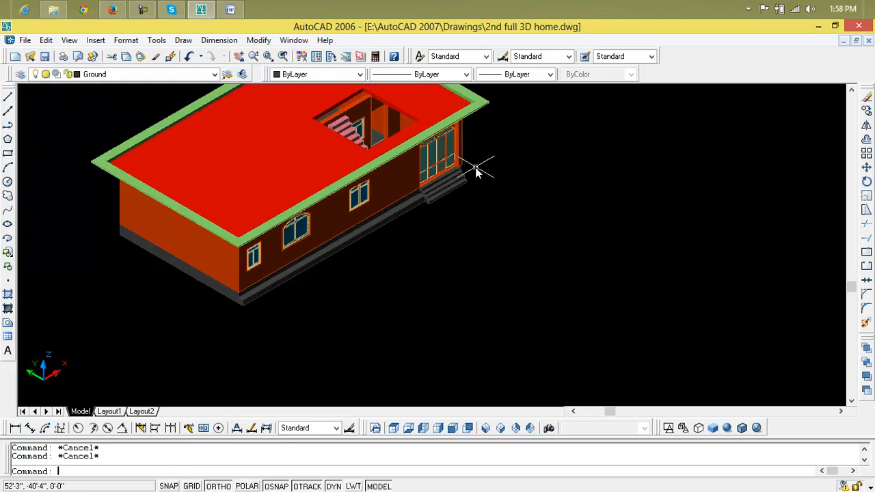
pyautogui.scroll(2, 270, 182)
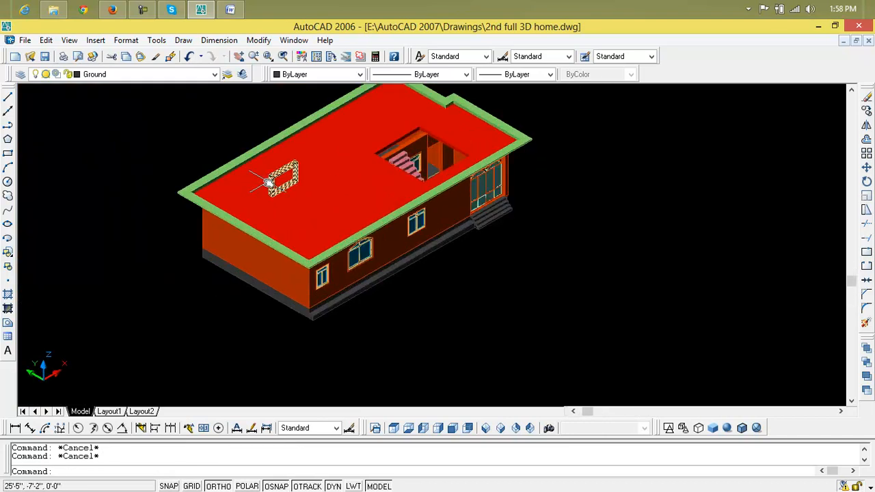